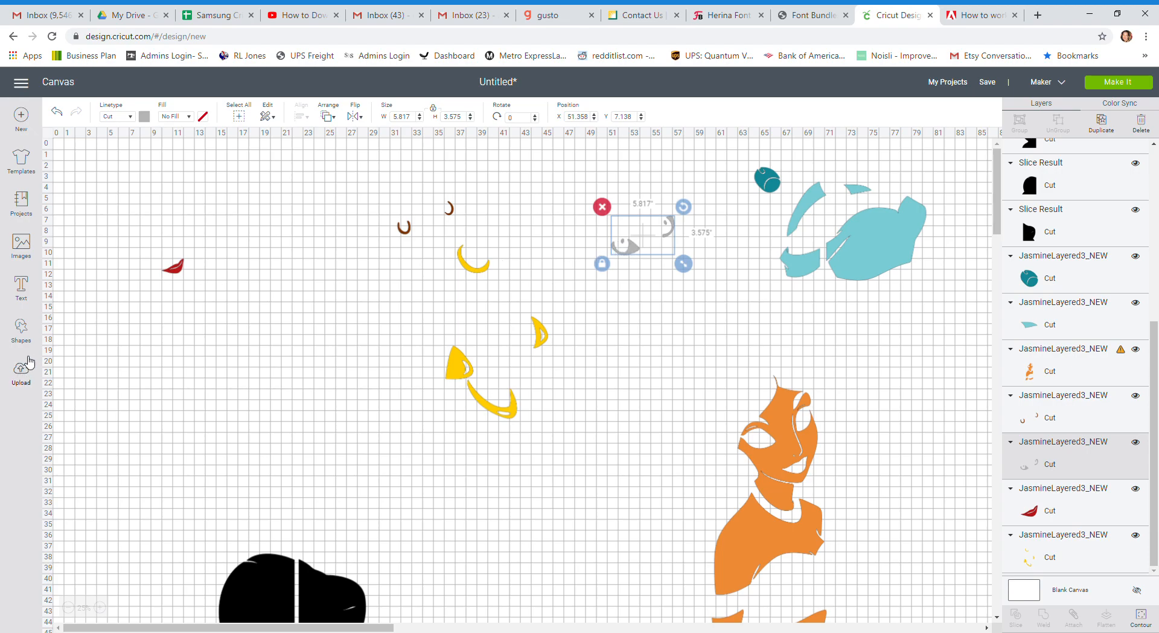
Step: Place a square over the smaller grey eye piece and slice the grey eye layer with it
{"action": "left_click", "coordinate": [23, 330]}
{"action": "left_click", "coordinate": [69, 248]}
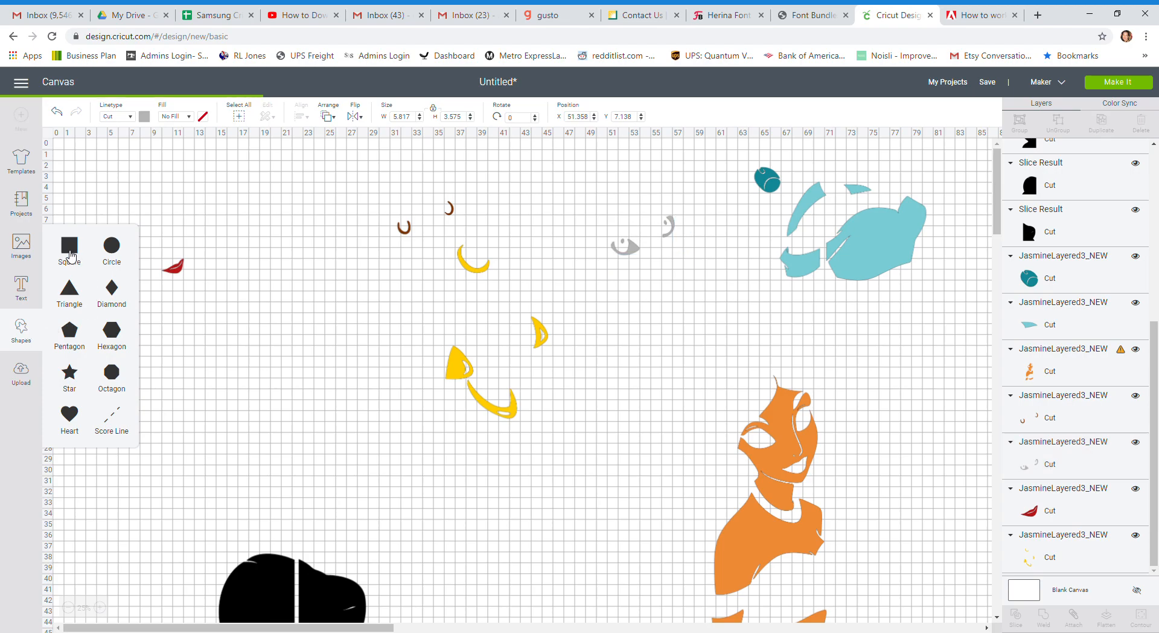
{"action": "mouse_move", "coordinate": [103, 186]}
{"action": "left_mouse_down"}
{"action": "mouse_move", "coordinate": [716, 219]}
{"action": "mouse_move", "coordinate": [663, 219]}
{"action": "mouse_move", "coordinate": [678, 279]}
{"action": "mouse_move", "coordinate": [723, 283]}
{"action": "left_mouse_up"}
{"action": "left_click", "coordinate": [662, 360]}
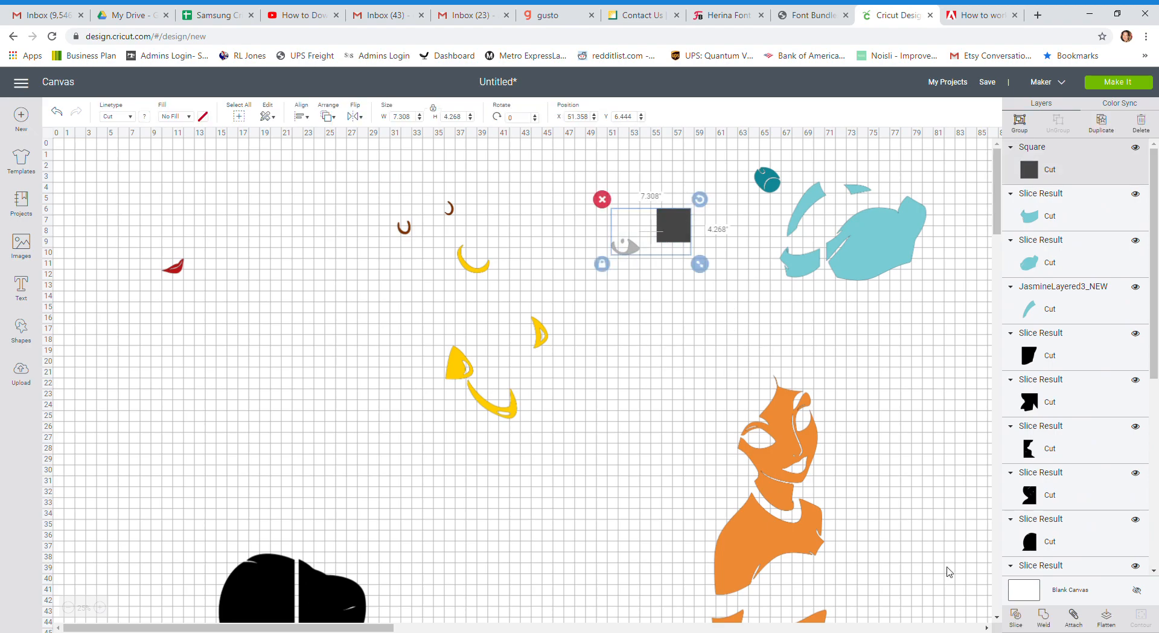
{"action": "left_click", "coordinate": [1025, 619]}
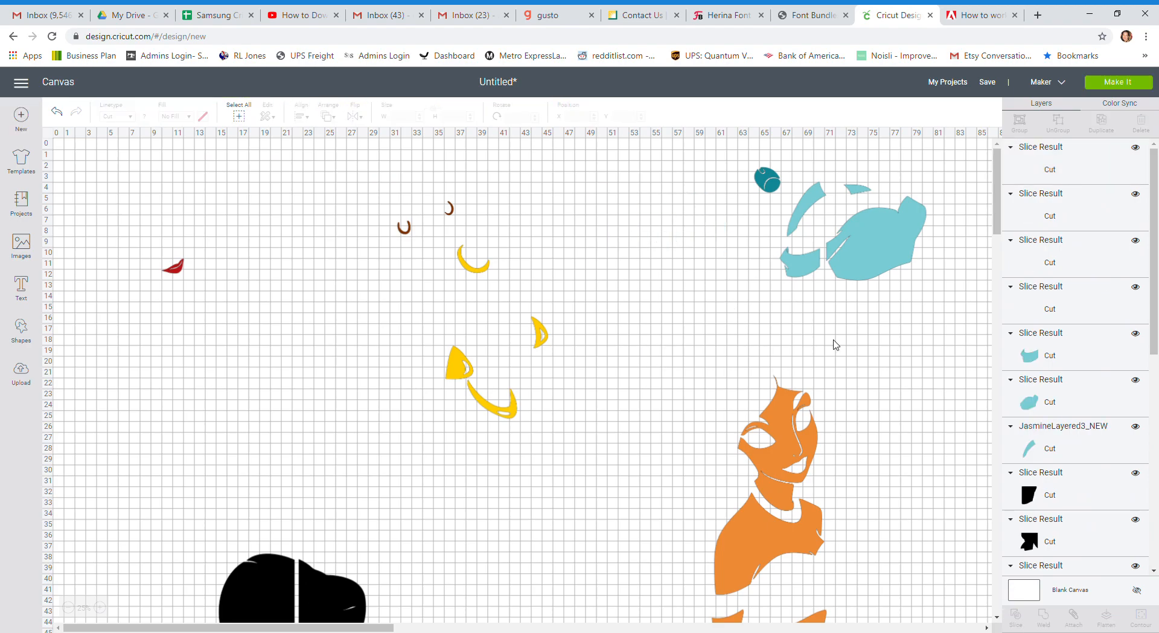
Step: Move the leftover square and dark eye-shaped cutout away from the grey pieces and delete both
{"action": "left_click_drag", "start_coordinate": [677, 241], "coordinate": [675, 269]}
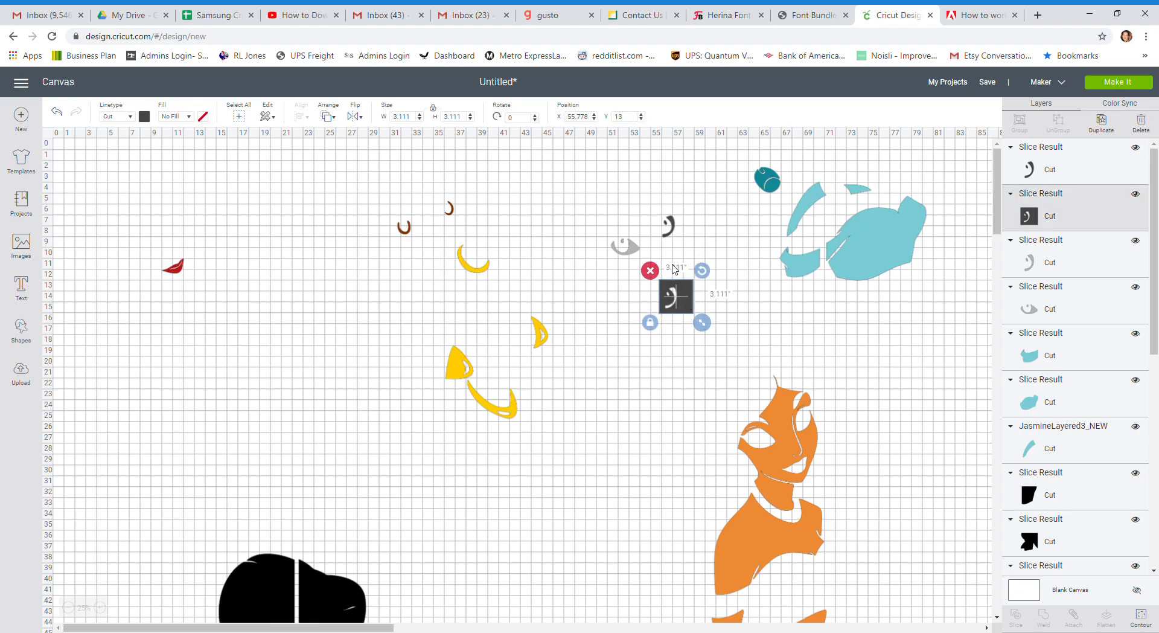
{"action": "left_click_drag", "start_coordinate": [673, 219], "coordinate": [684, 319]}
{"action": "left_click_drag", "start_coordinate": [650, 278], "coordinate": [701, 343]}
{"action": "key", "text": "Delete"}
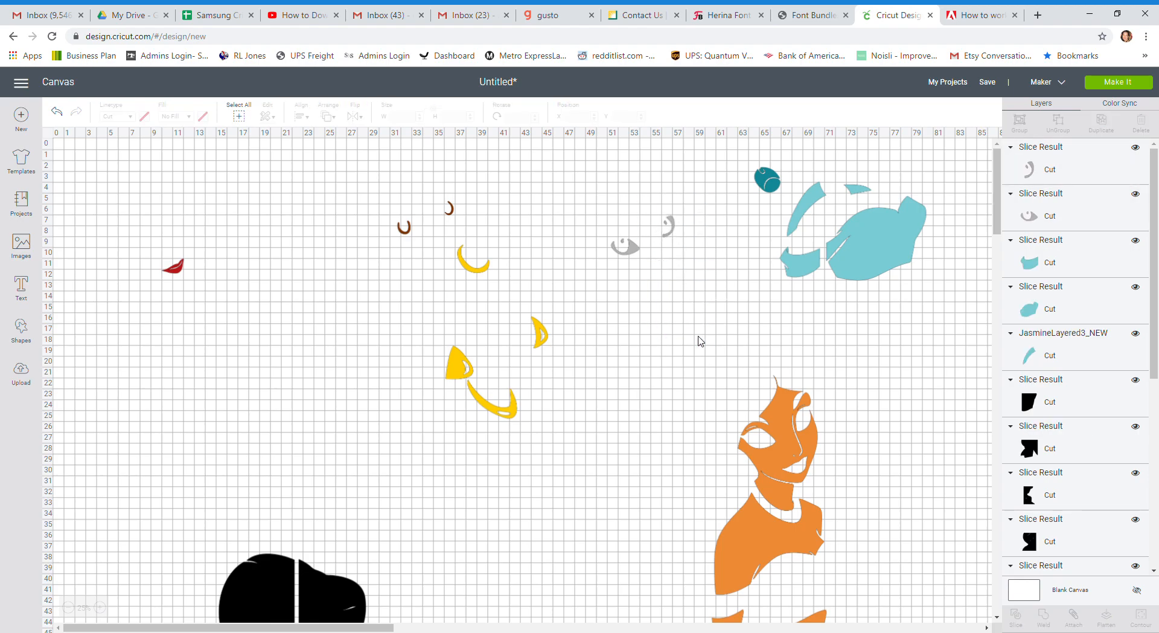
Step: Move the two separated grey eye pieces together just above the red lips
{"action": "left_click_drag", "start_coordinate": [669, 228], "coordinate": [598, 210]}
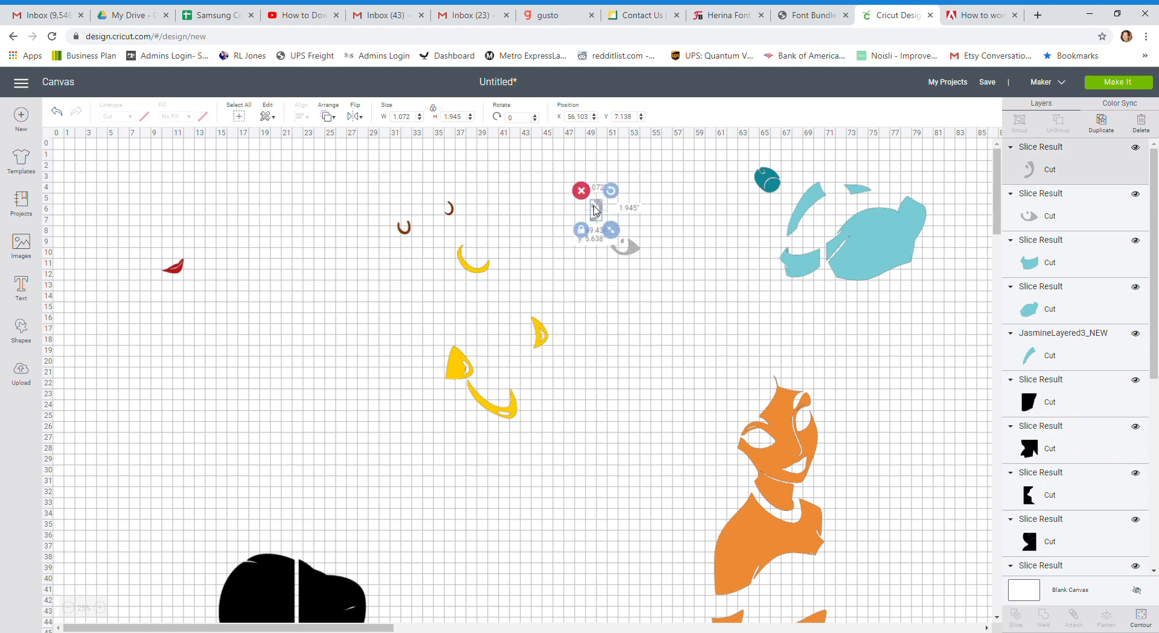
{"action": "left_click_drag", "start_coordinate": [634, 247], "coordinate": [211, 244]}
{"action": "left_click_drag", "start_coordinate": [606, 211], "coordinate": [211, 236]}
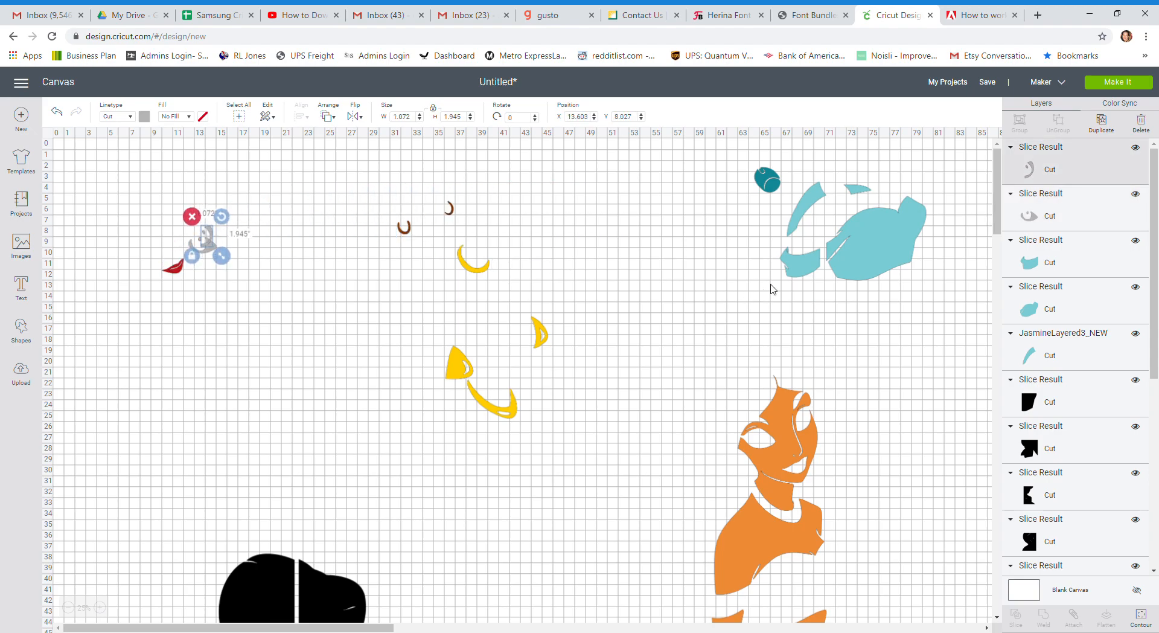
Step: Gather the four light-teal pieces and the dark-teal gem around the red lips and grey eyes
{"action": "left_click_drag", "start_coordinate": [879, 240], "coordinate": [933, 413]}
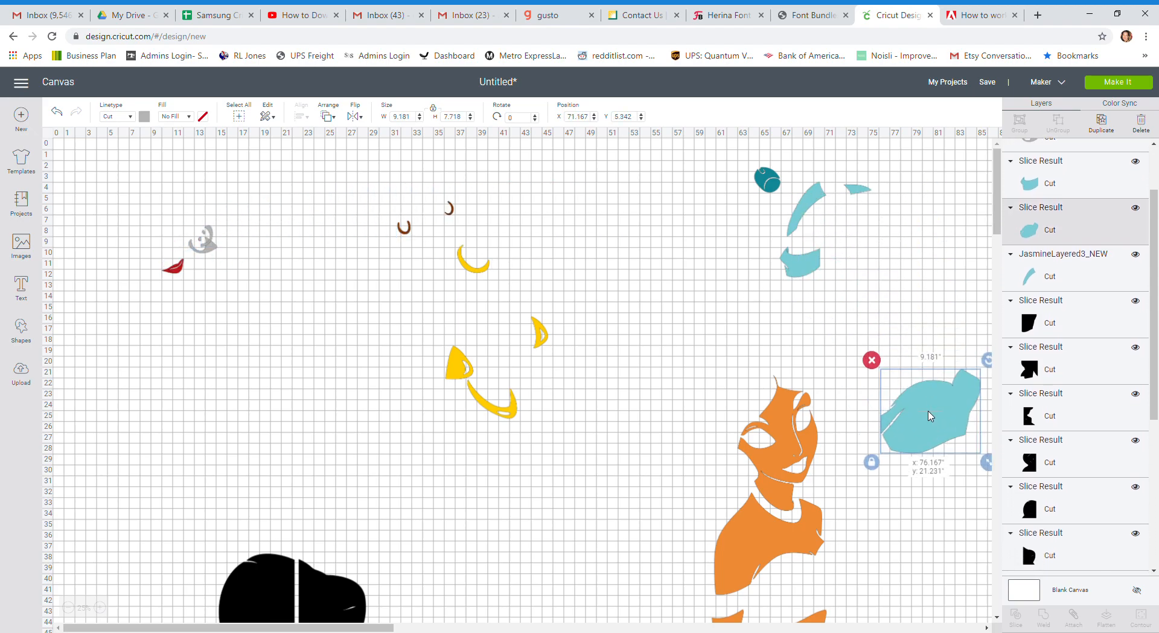
{"action": "left_click_drag", "start_coordinate": [791, 266], "coordinate": [136, 275]}
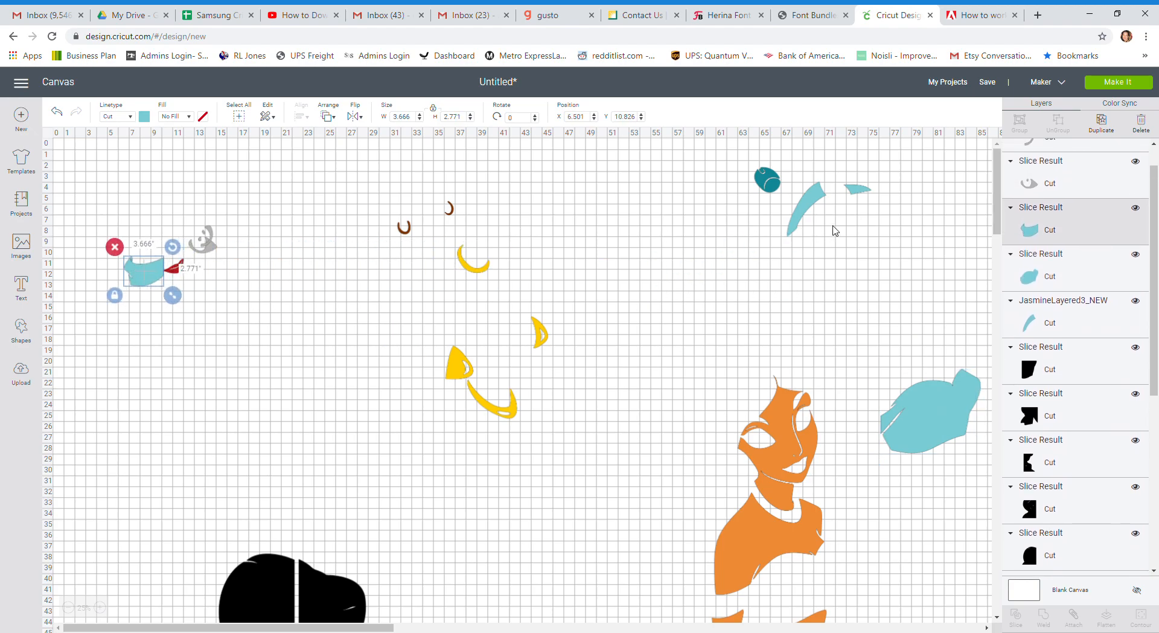
{"action": "left_click_drag", "start_coordinate": [819, 205], "coordinate": [191, 207]}
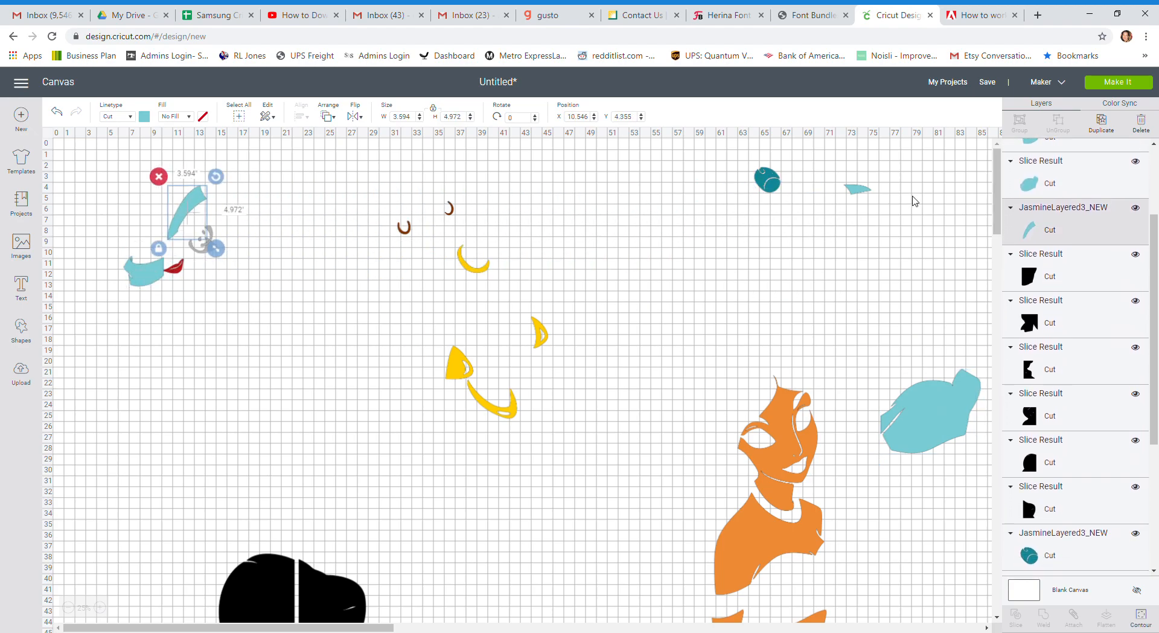
{"action": "left_click_drag", "start_coordinate": [870, 197], "coordinate": [204, 199]}
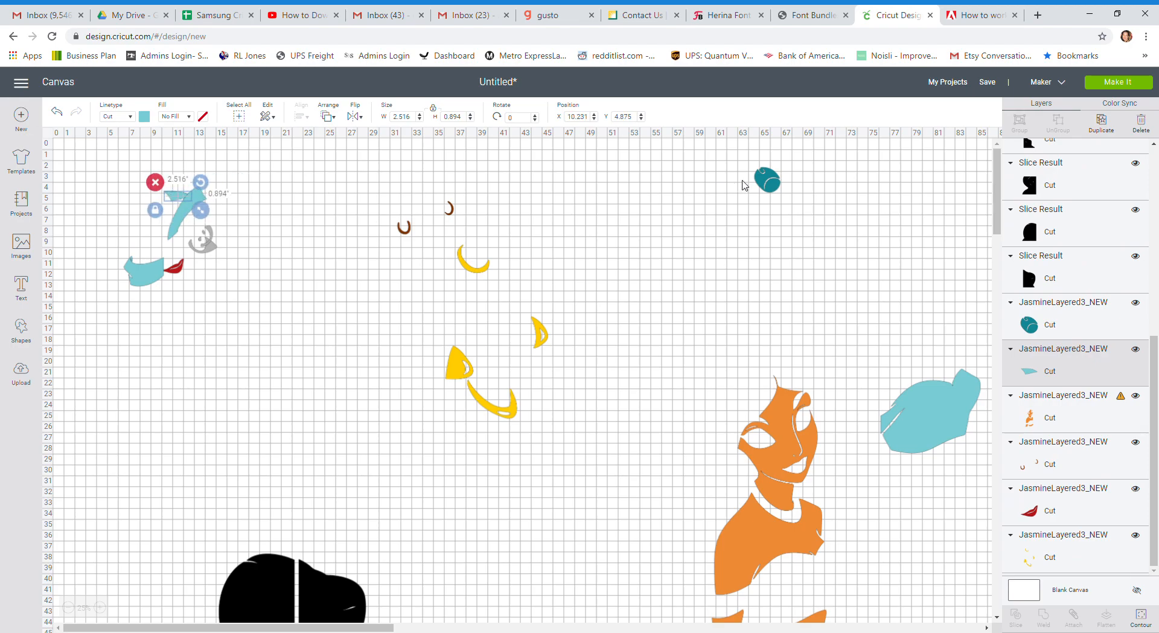
{"action": "left_click_drag", "start_coordinate": [778, 184], "coordinate": [205, 221]}
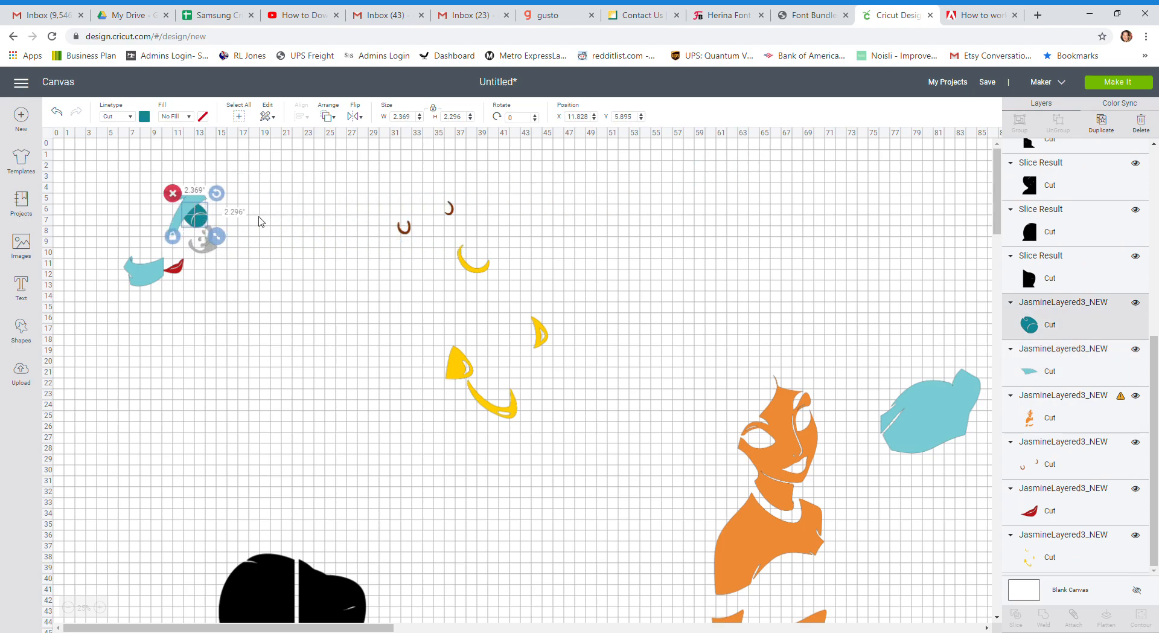
{"action": "left_click_drag", "start_coordinate": [939, 422], "coordinate": [171, 289]}
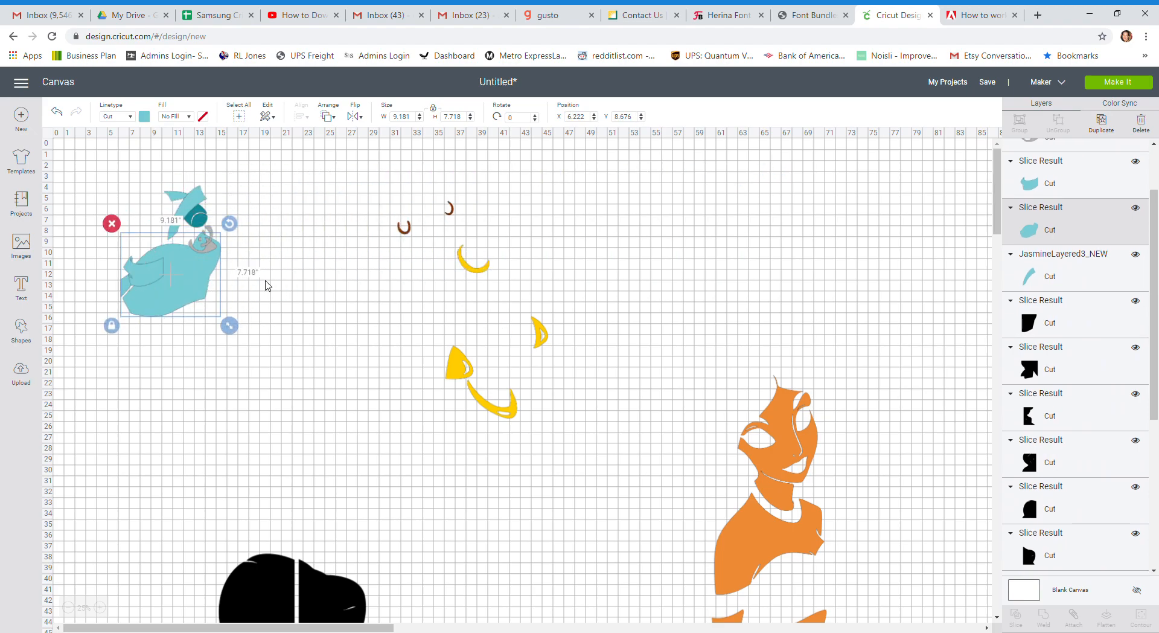
Step: Move the yellow jewelry layer into open space and make three duplicates of it
{"action": "left_click_drag", "start_coordinate": [545, 332], "coordinate": [625, 273]}
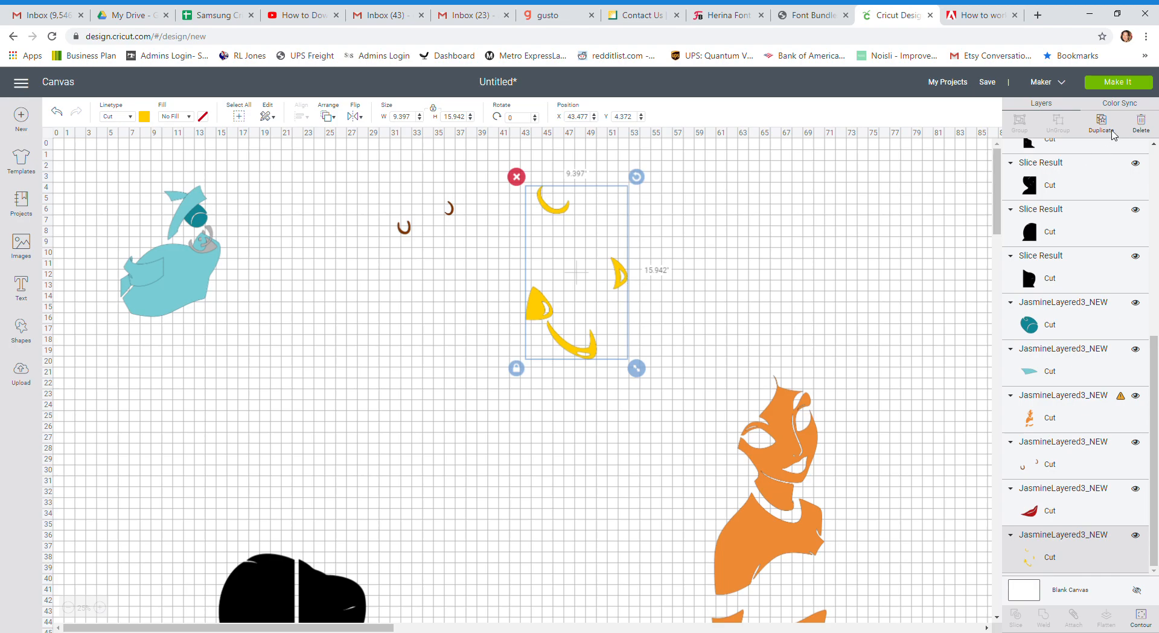
{"action": "left_click", "coordinate": [1102, 122]}
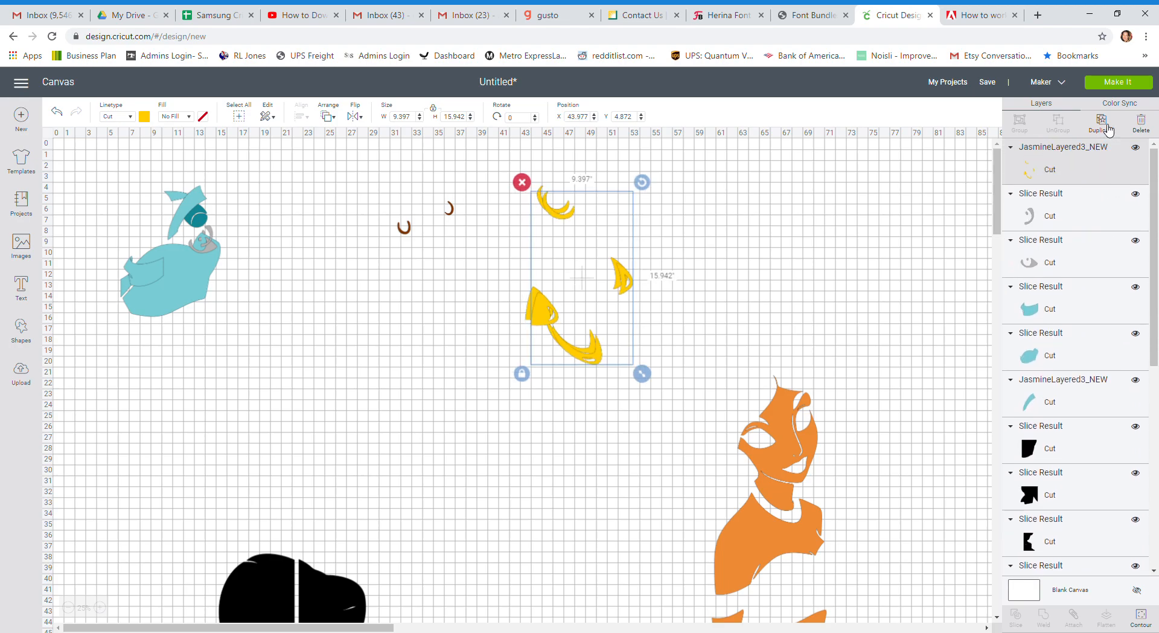
{"action": "left_click", "coordinate": [1101, 122]}
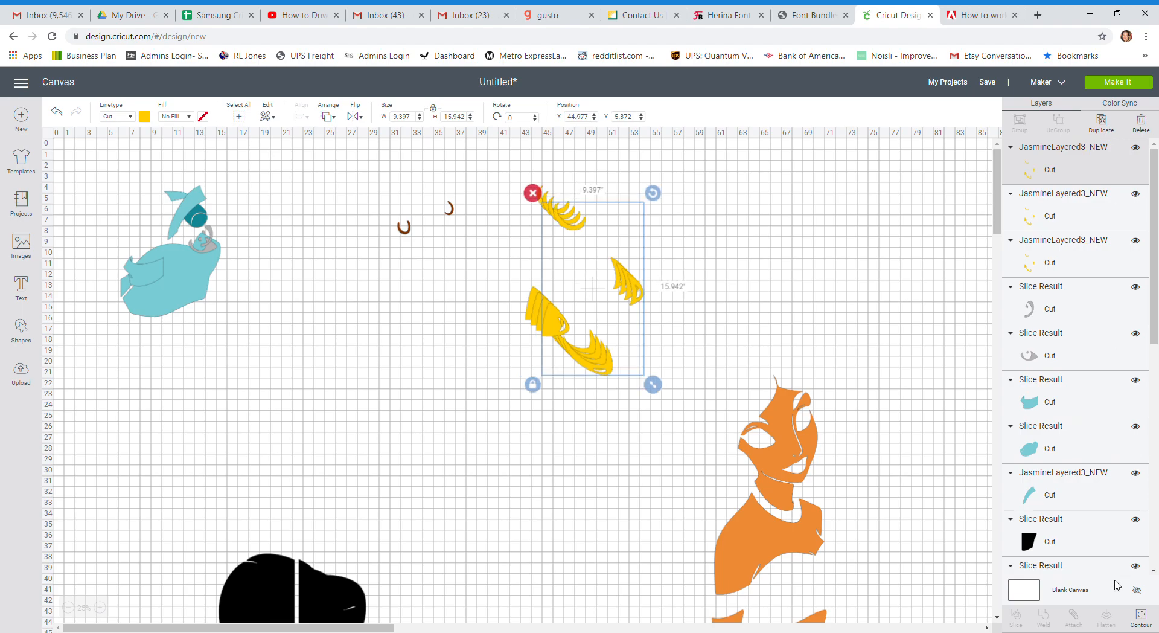
Step: Isolate the large lower crescent with its inner cutout in the topmost yellow copy using Contour, and place it above the orange figure
{"action": "left_click", "coordinate": [1137, 617]}
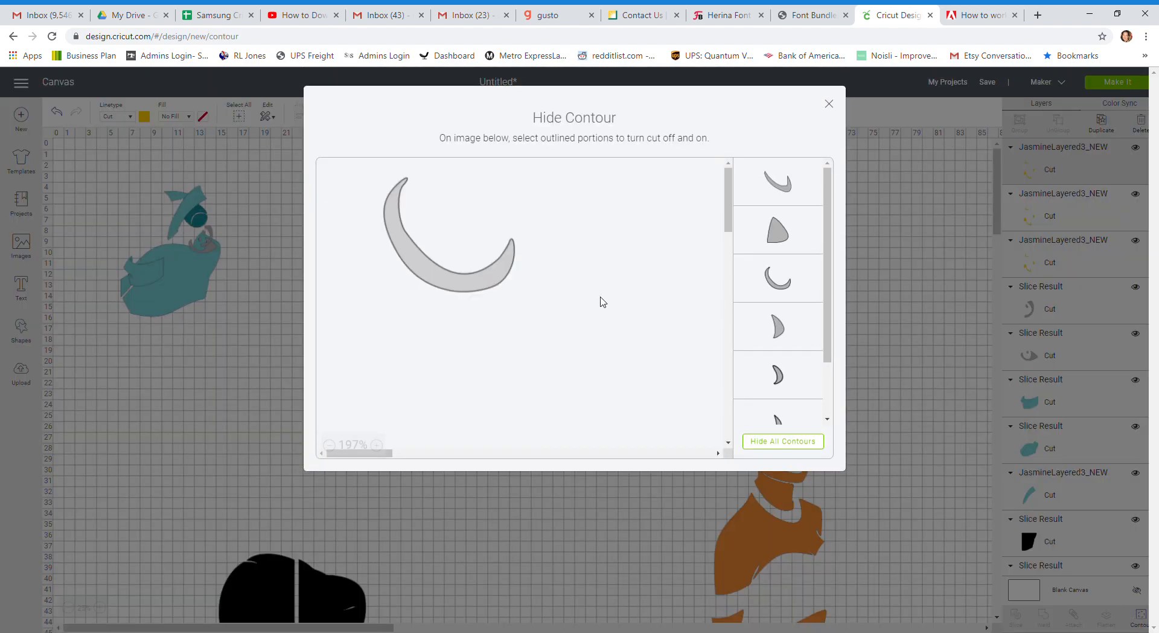
{"action": "left_click", "coordinate": [336, 445]}
{"action": "left_click", "coordinate": [336, 445]}
{"action": "left_click", "coordinate": [785, 443]}
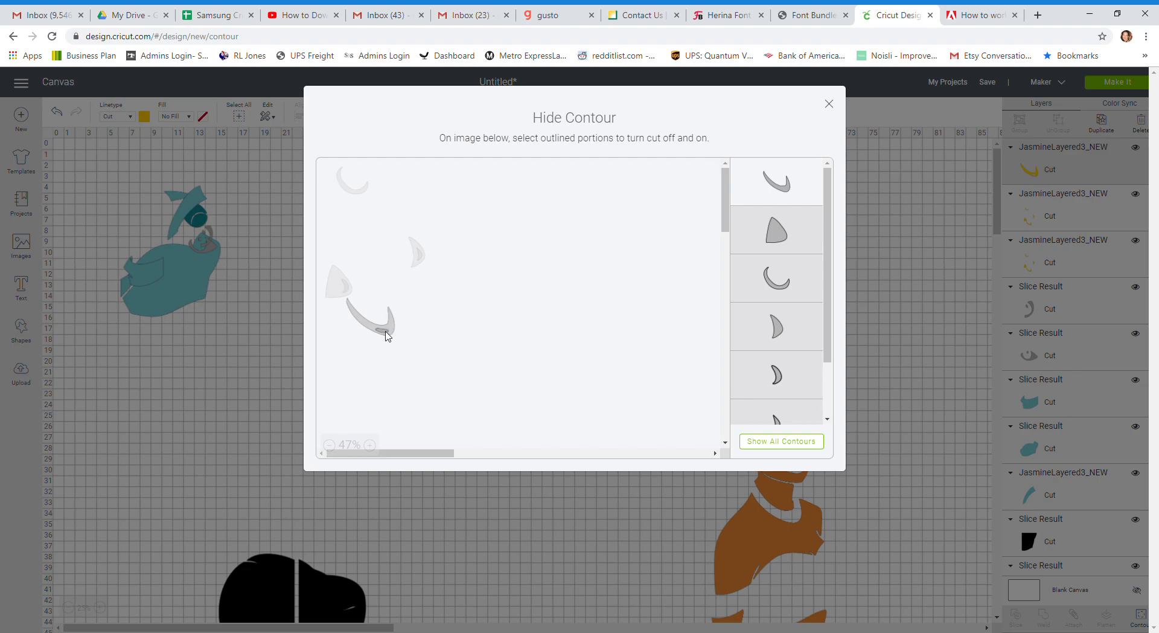
{"action": "left_click", "coordinate": [829, 104]}
{"action": "left_click_drag", "start_coordinate": [607, 373], "coordinate": [828, 285]}
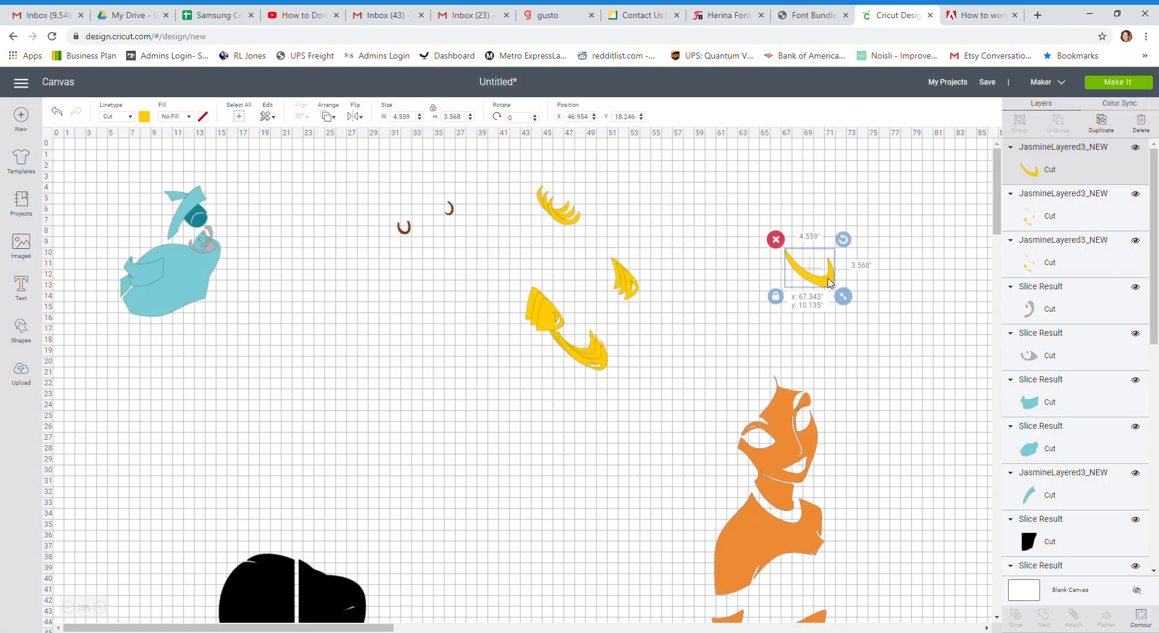
{"action": "left_click", "coordinate": [1141, 618]}
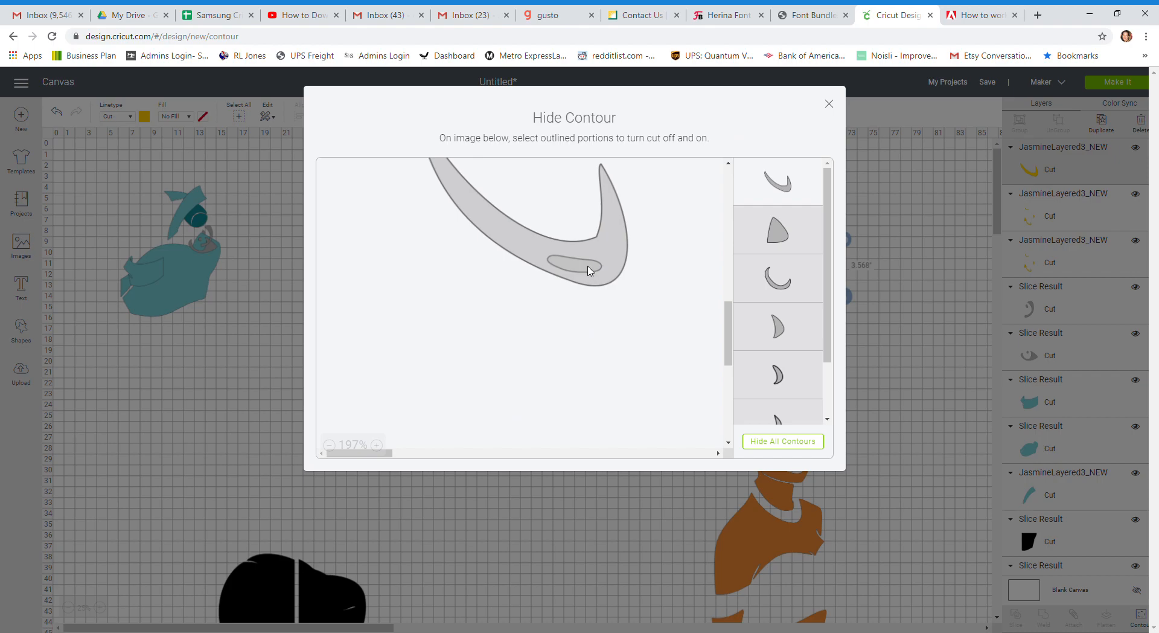
{"action": "left_click", "coordinate": [829, 105]}
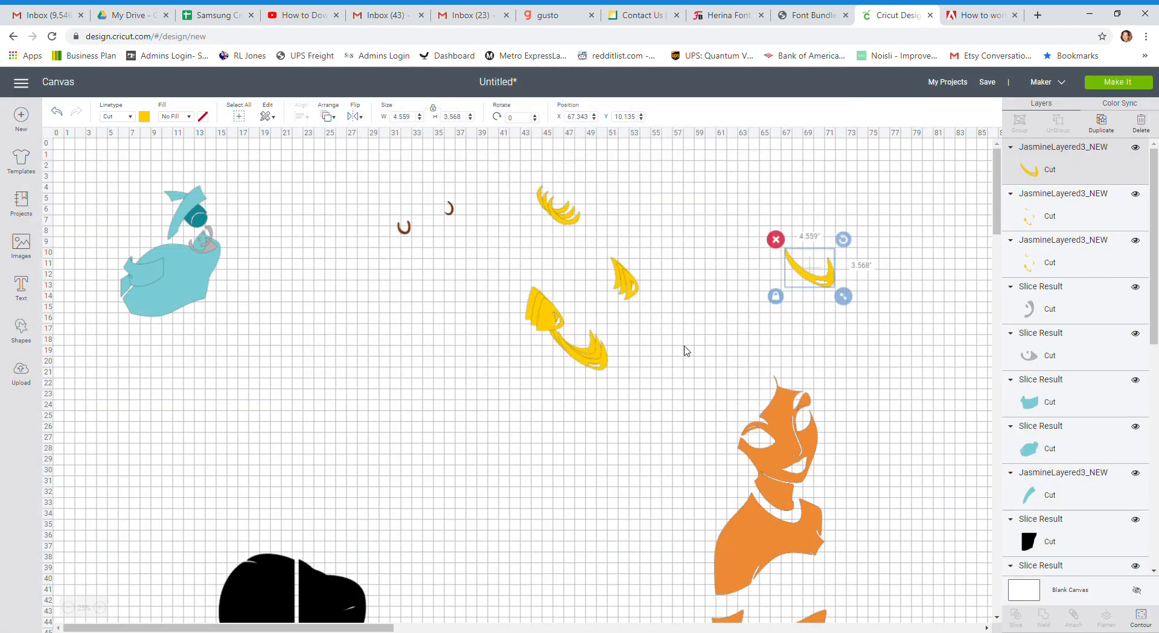
Step: Move the second yellow copy clear of the stack and hide all its contours in Contour
{"action": "left_click_drag", "start_coordinate": [601, 372], "coordinate": [669, 408]}
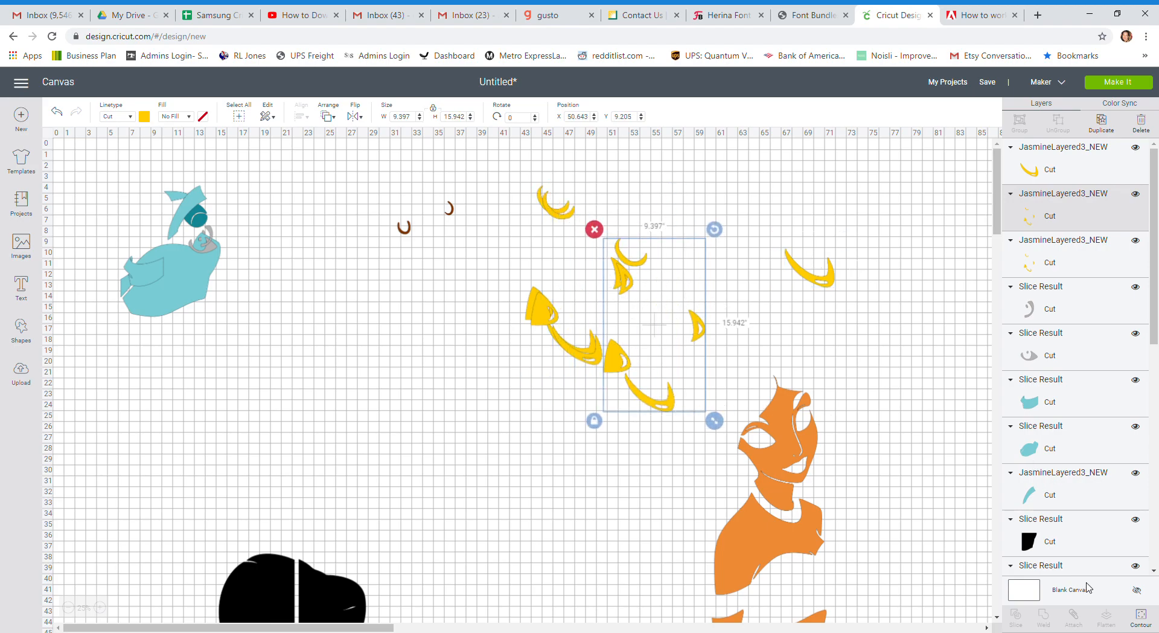
{"action": "left_click", "coordinate": [1141, 617]}
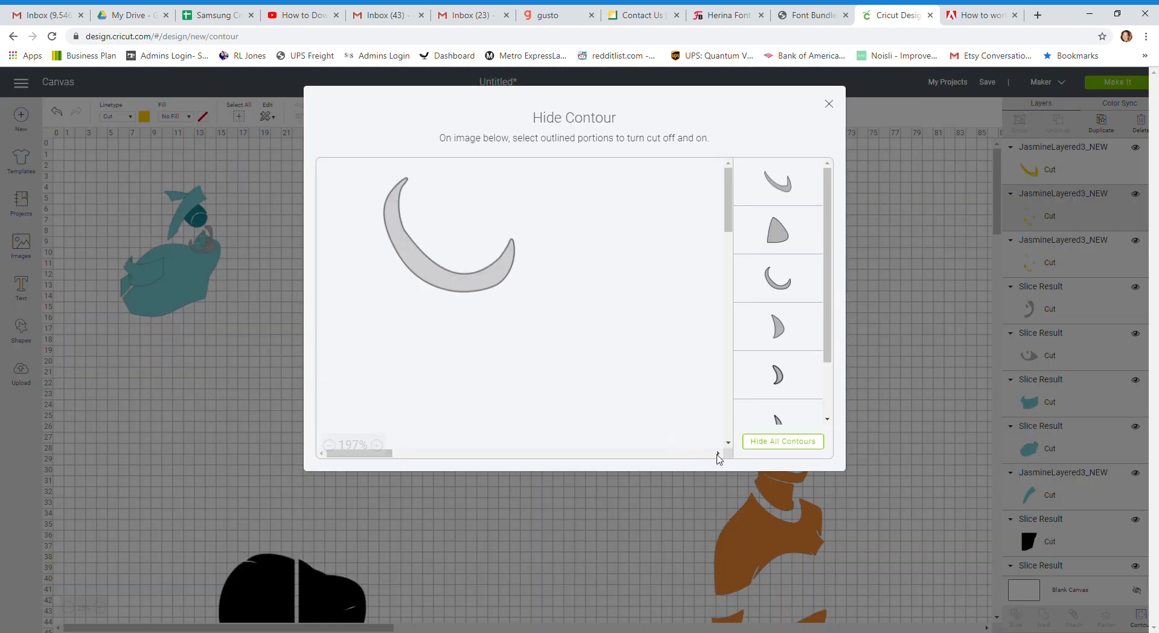
{"action": "left_click", "coordinate": [785, 442]}
{"action": "left_click", "coordinate": [329, 445]}
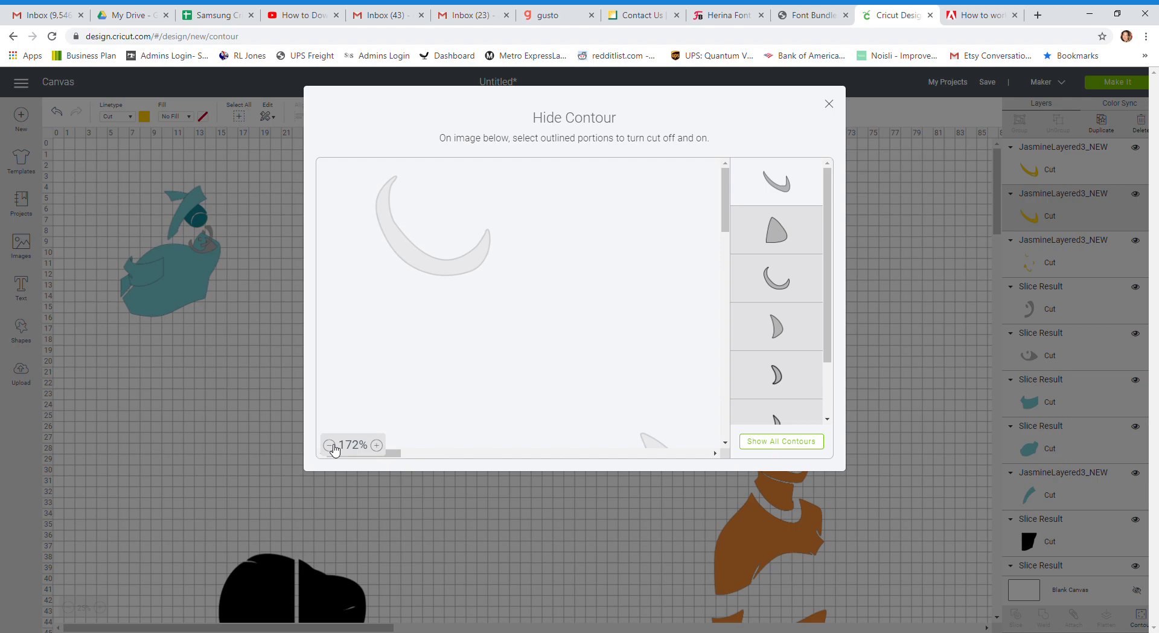
{"action": "left_click", "coordinate": [329, 445]}
{"action": "left_click", "coordinate": [329, 445]}
{"action": "left_click", "coordinate": [329, 445]}
{"action": "left_click", "coordinate": [330, 445]}
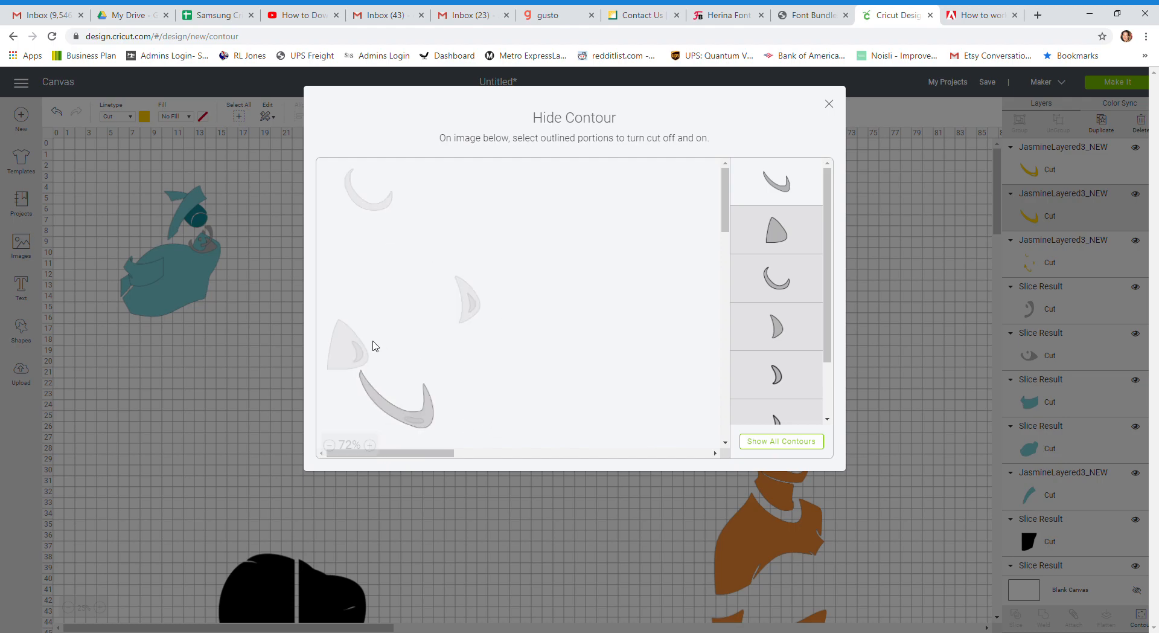
Step: Show only the triangular piece and its inner cutout, hide the lower crescent, and place the result below the isolated crescent
{"action": "left_click", "coordinate": [336, 352]}
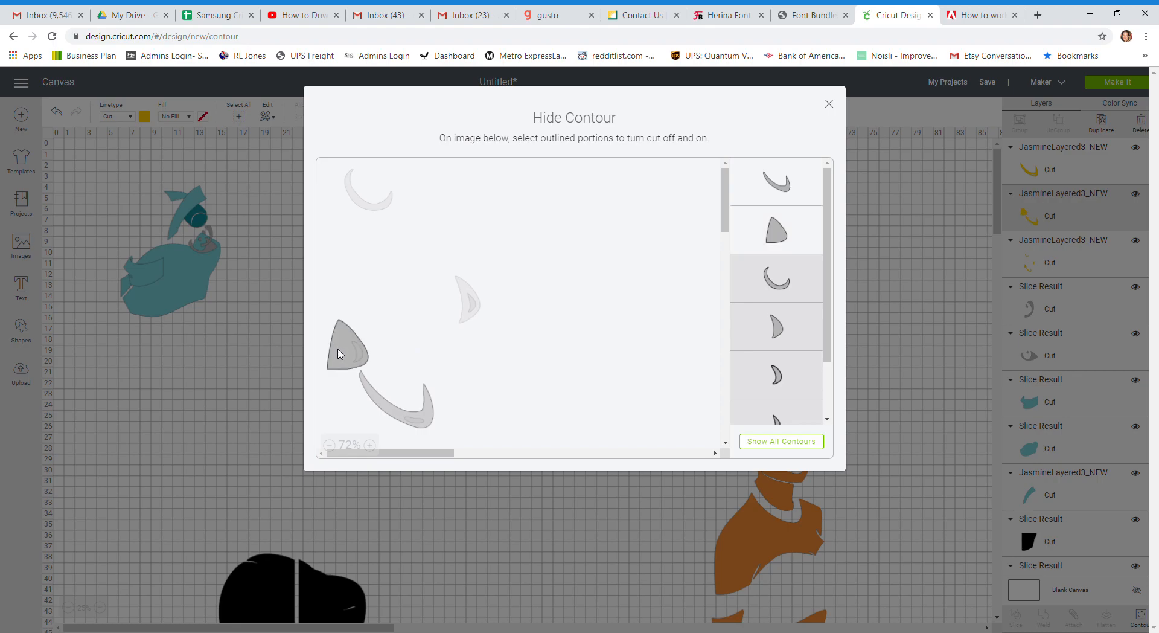
{"action": "left_click", "coordinate": [360, 354]}
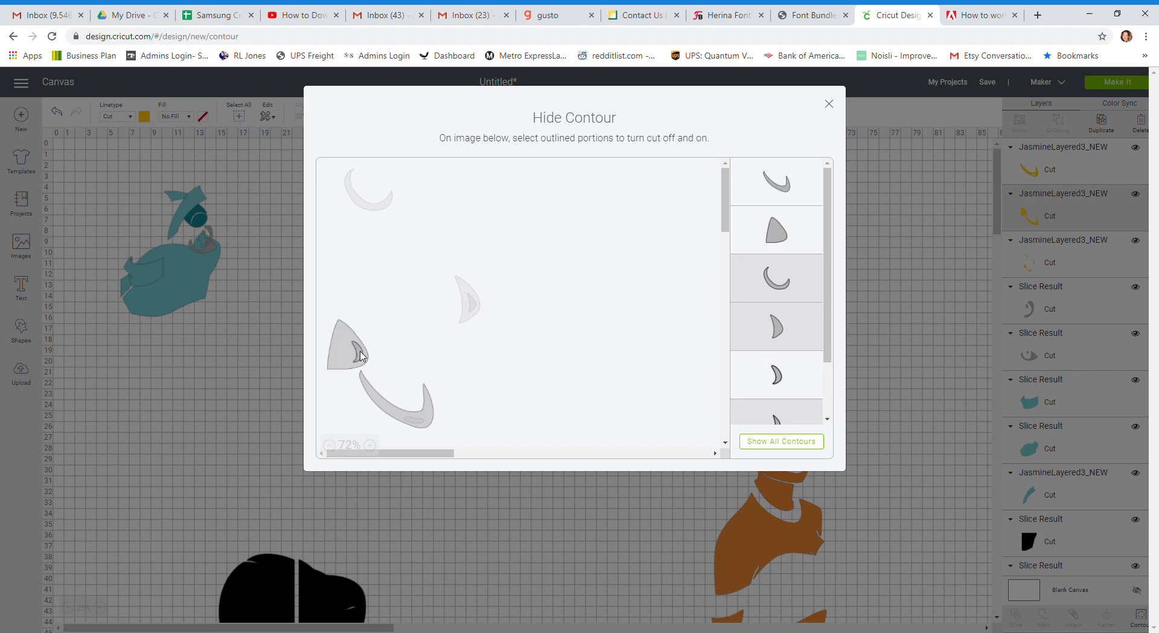
{"action": "left_click", "coordinate": [429, 416]}
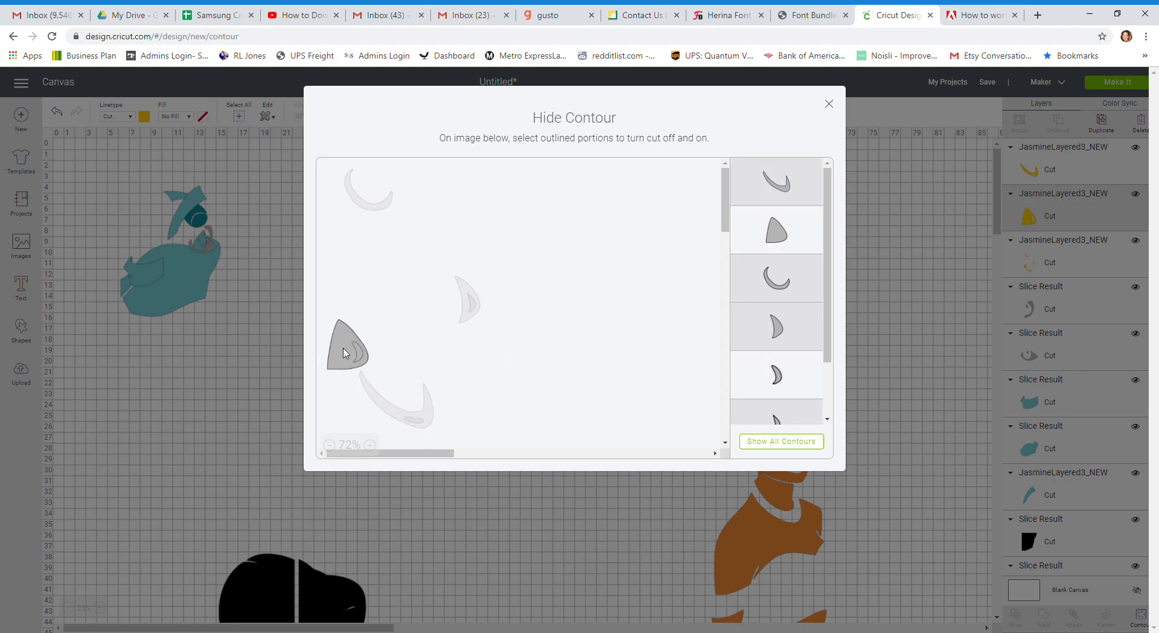
{"action": "left_click", "coordinate": [830, 104]}
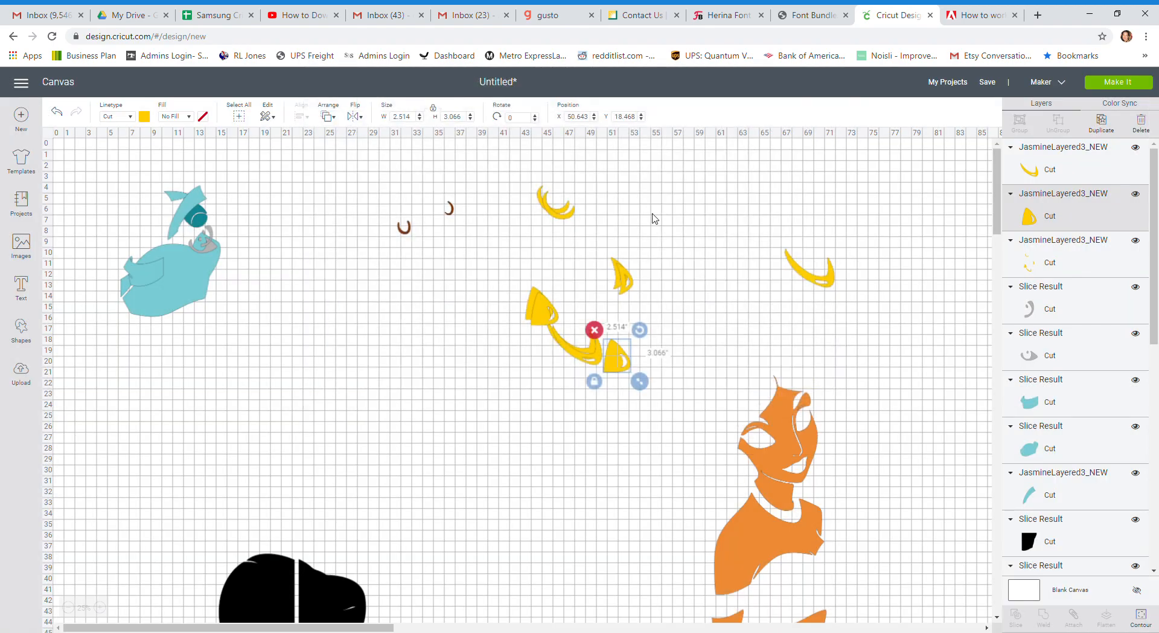
{"action": "left_click_drag", "start_coordinate": [615, 359], "coordinate": [798, 299]}
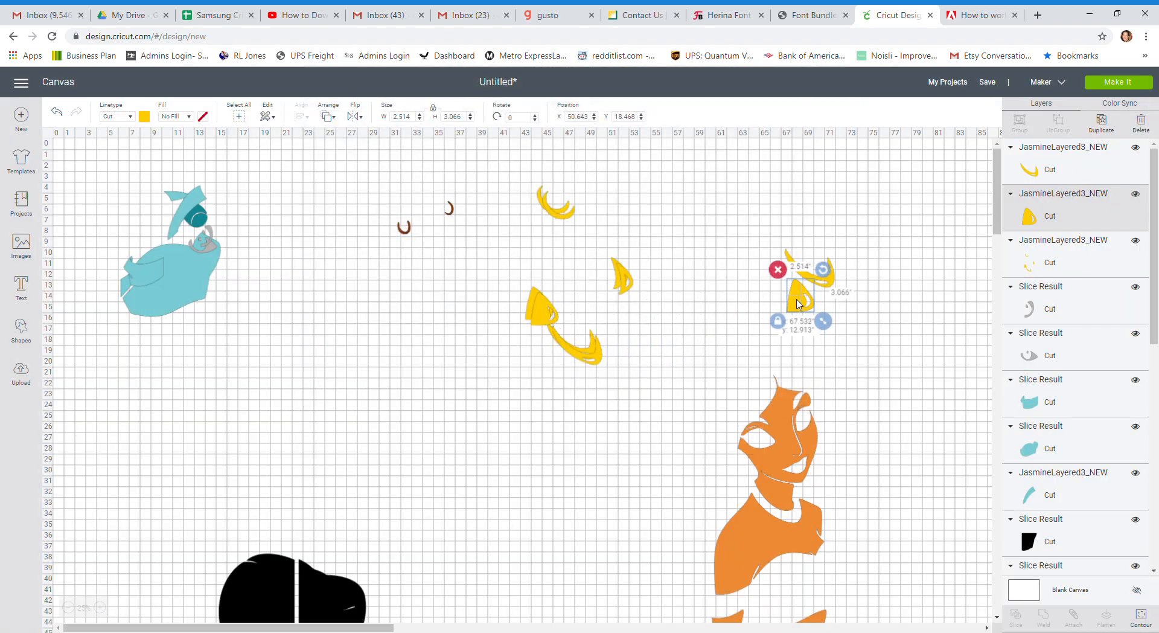
Step: Isolate the half-moon piece with its inner cutout in the third yellow copy using Contour, and place it above the large crescent
{"action": "left_click", "coordinate": [630, 290]}
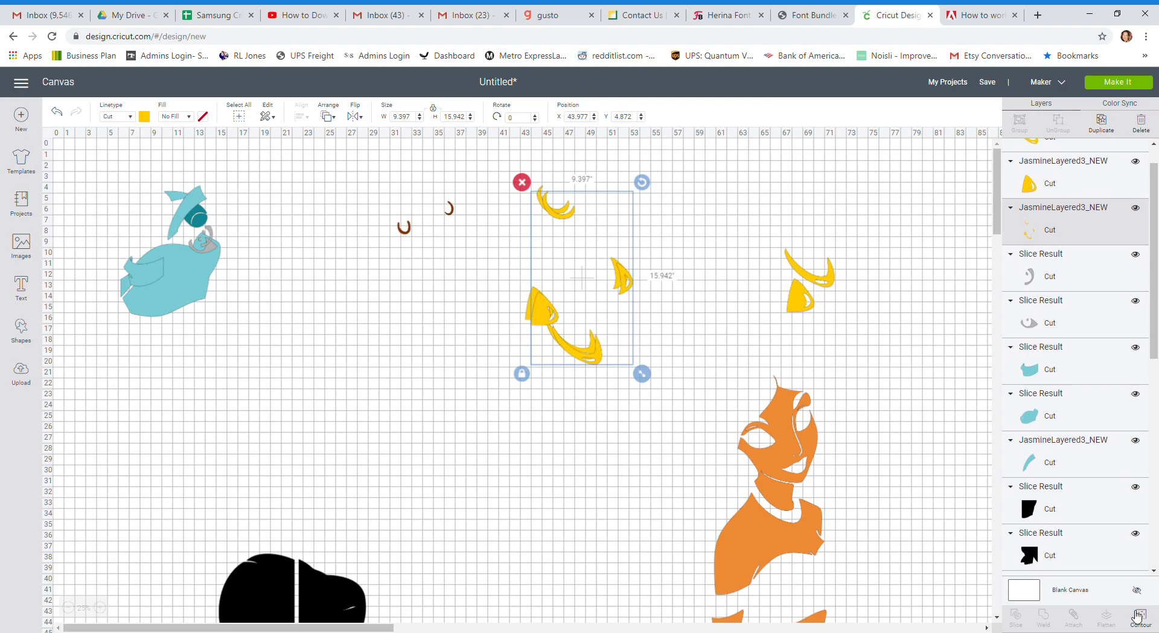
{"action": "left_click", "coordinate": [1141, 616]}
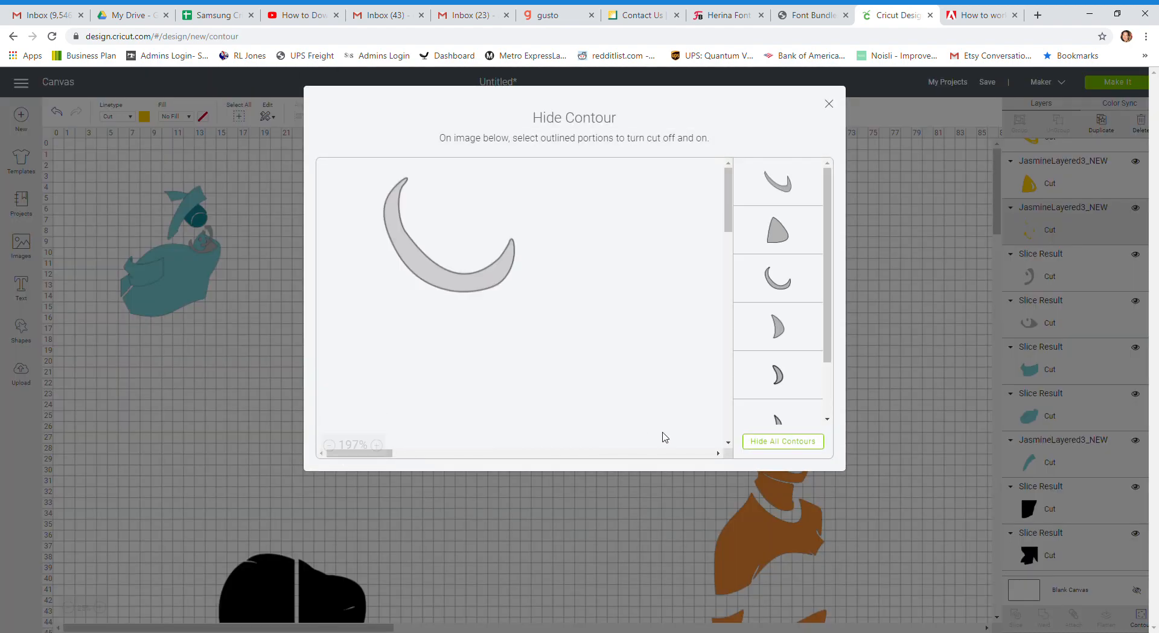
{"action": "left_click", "coordinate": [776, 446]}
{"action": "left_click", "coordinate": [330, 445]}
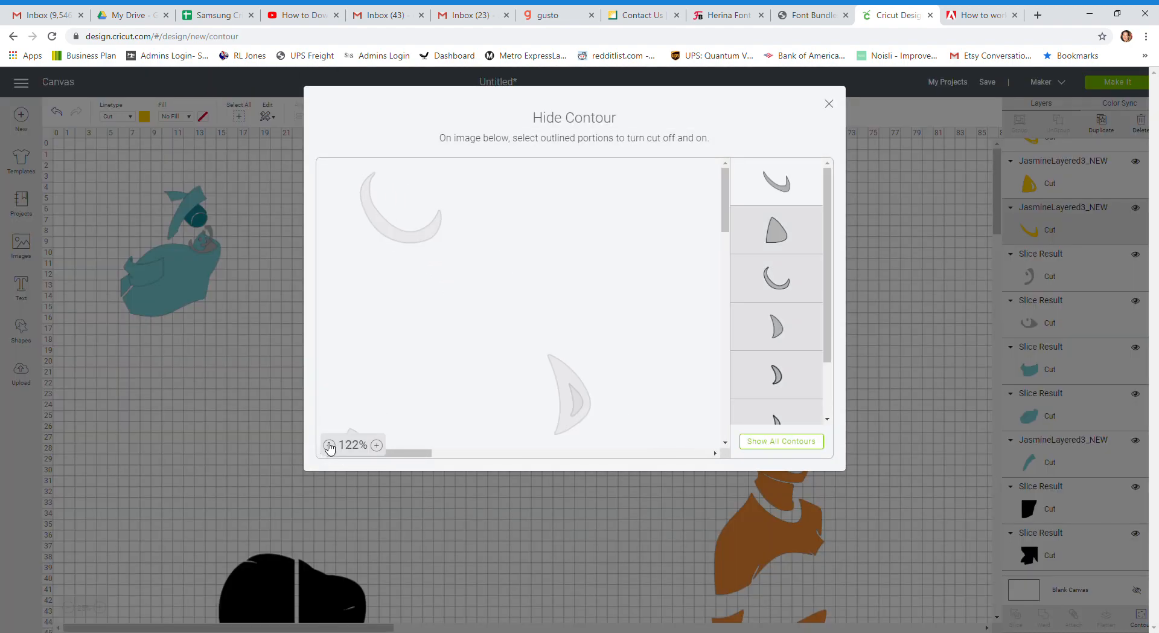
{"action": "left_click", "coordinate": [329, 446]}
{"action": "left_click", "coordinate": [418, 259]}
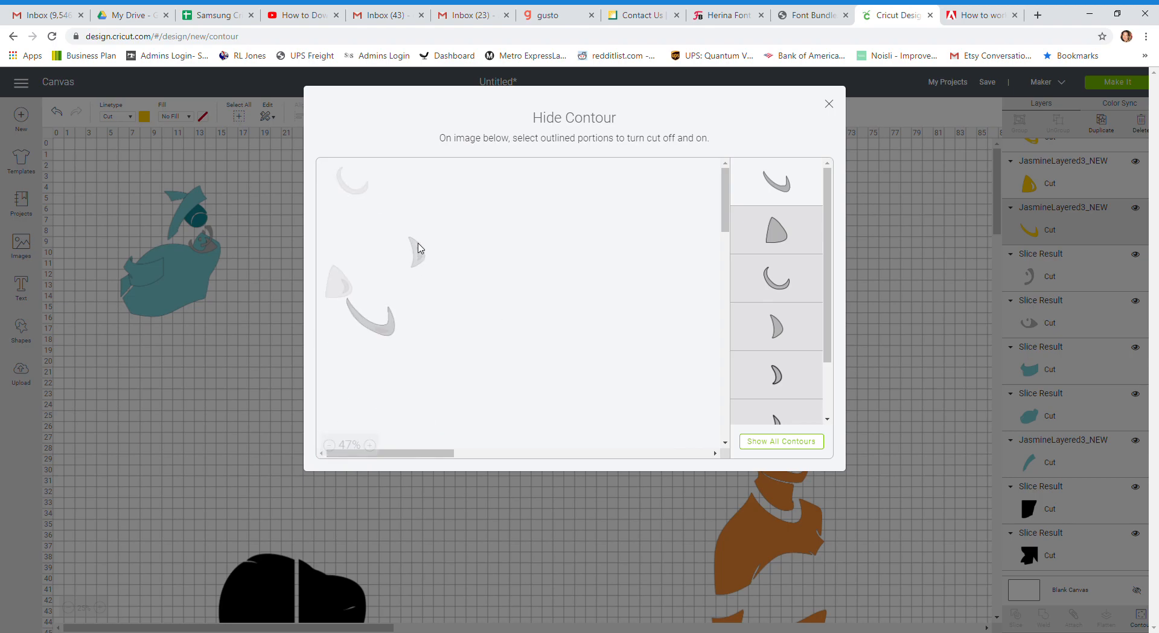
{"action": "left_click", "coordinate": [419, 260]}
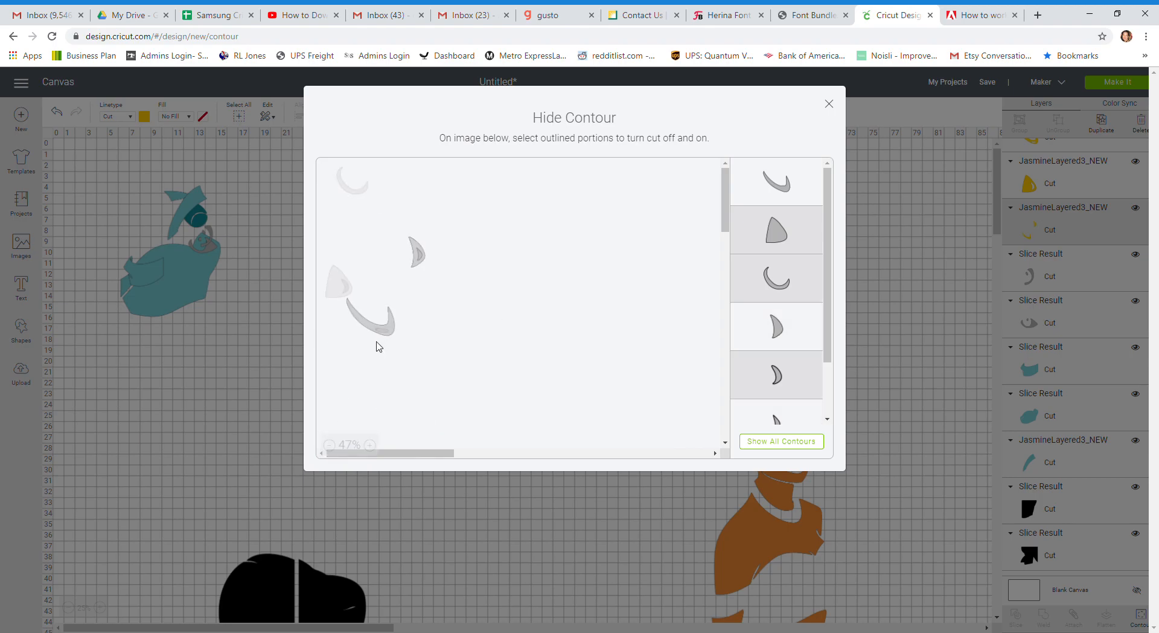
{"action": "left_click", "coordinate": [364, 324]}
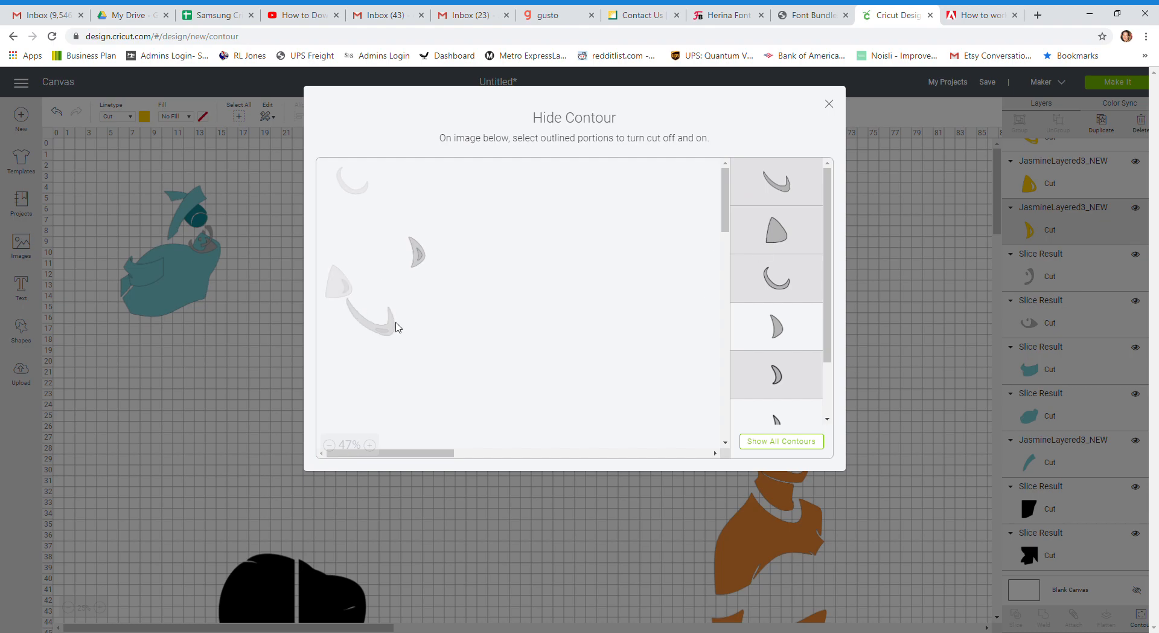
{"action": "left_click", "coordinate": [830, 105]}
{"action": "left_click_drag", "start_coordinate": [634, 286], "coordinate": [835, 241]}
Step: Reduce the remaining yellow layer to its upper thin crescent using Contour, and place it among the separated yellow pieces
{"action": "left_click", "coordinate": [626, 284]}
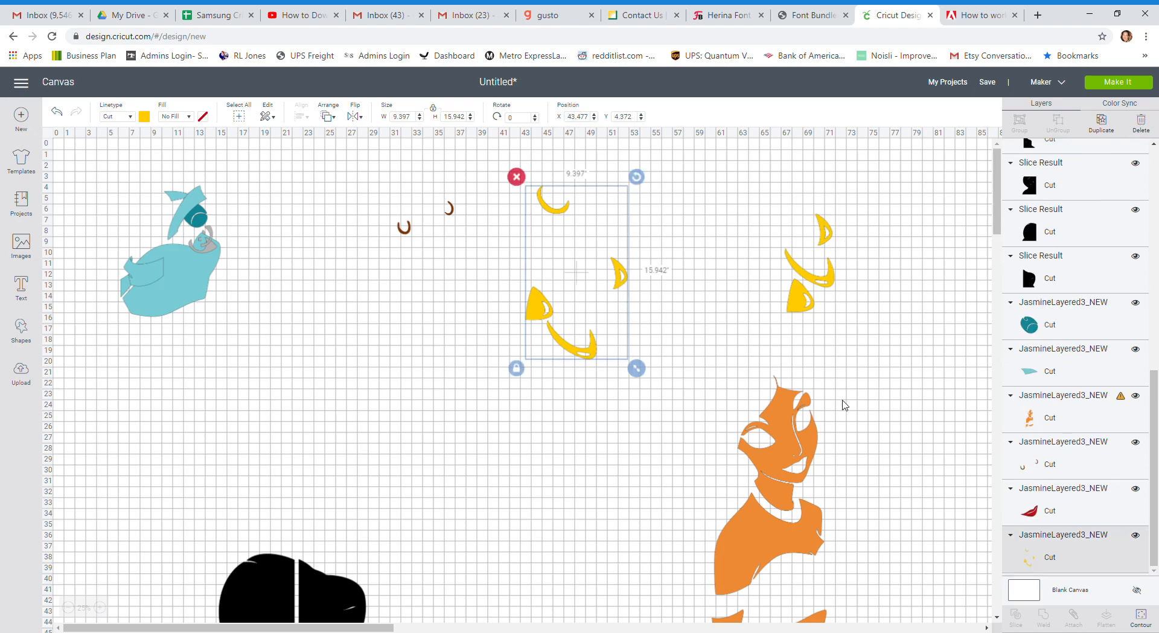
{"action": "left_click", "coordinate": [1141, 616]}
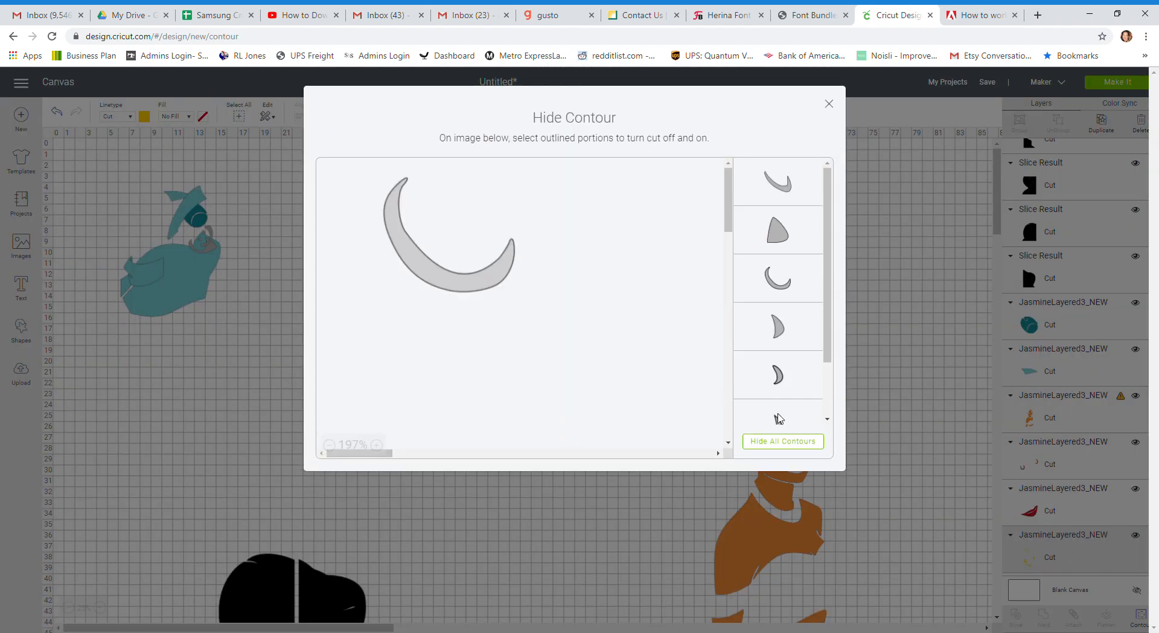
{"action": "left_click", "coordinate": [786, 447]}
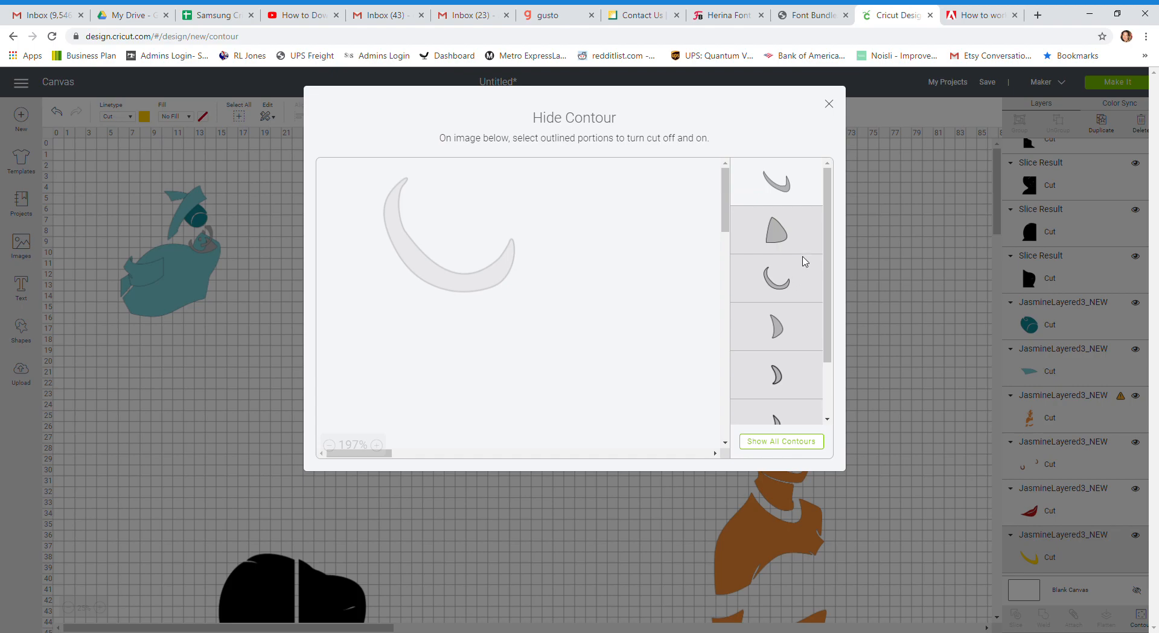
{"action": "left_click", "coordinate": [797, 283]}
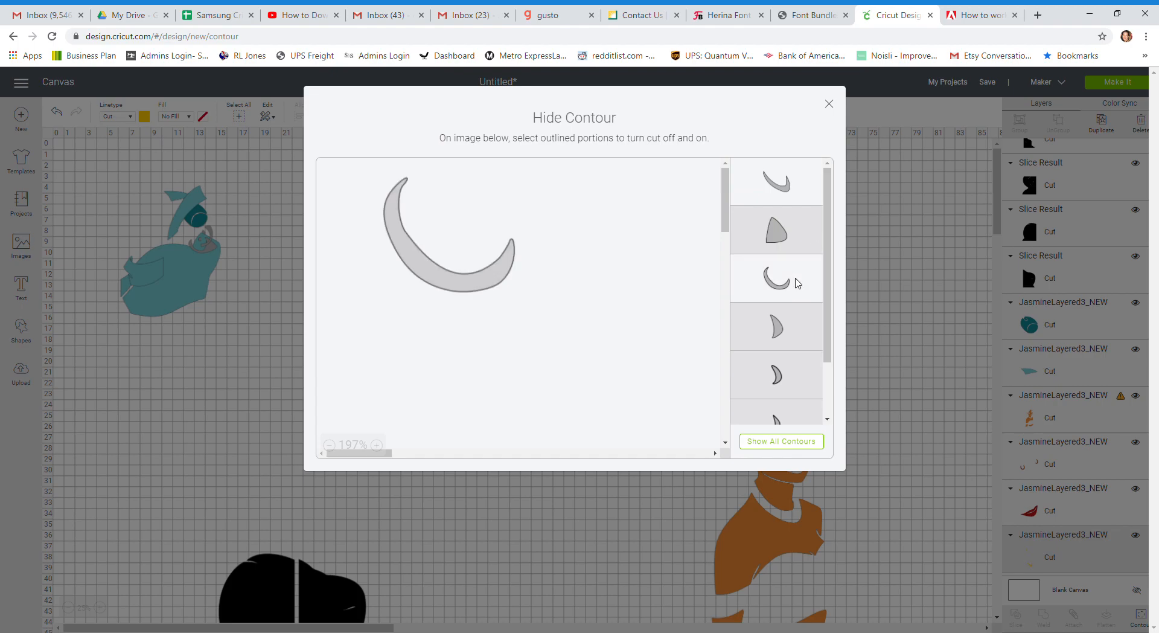
{"action": "left_click", "coordinate": [802, 191]}
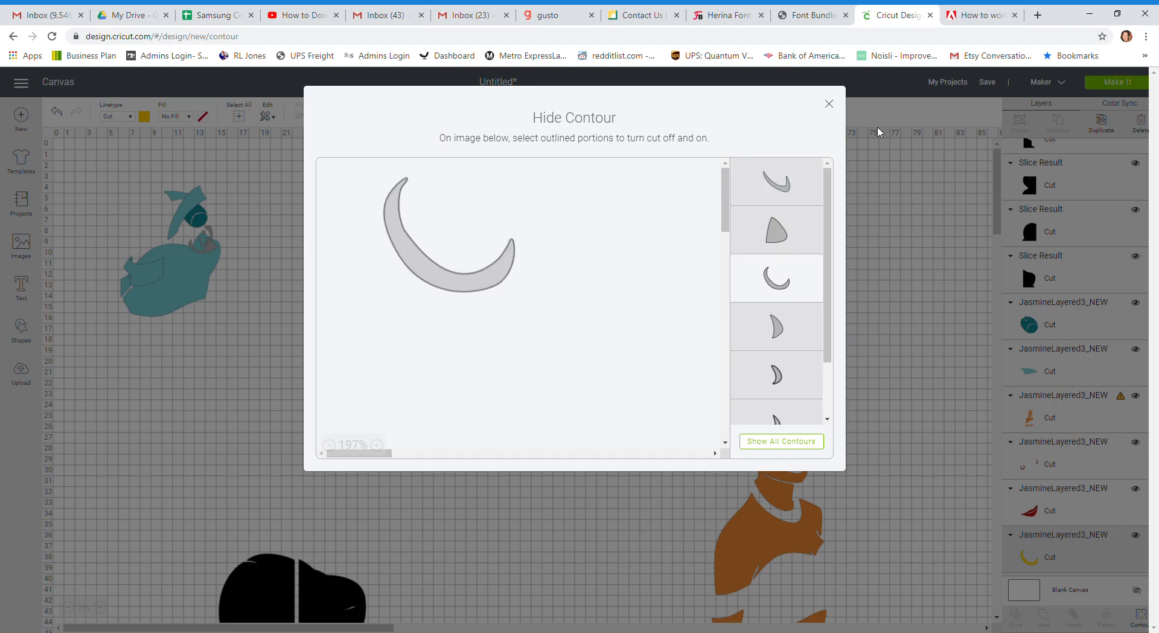
{"action": "left_click", "coordinate": [829, 104]}
{"action": "left_click_drag", "start_coordinate": [559, 210], "coordinate": [804, 256]}
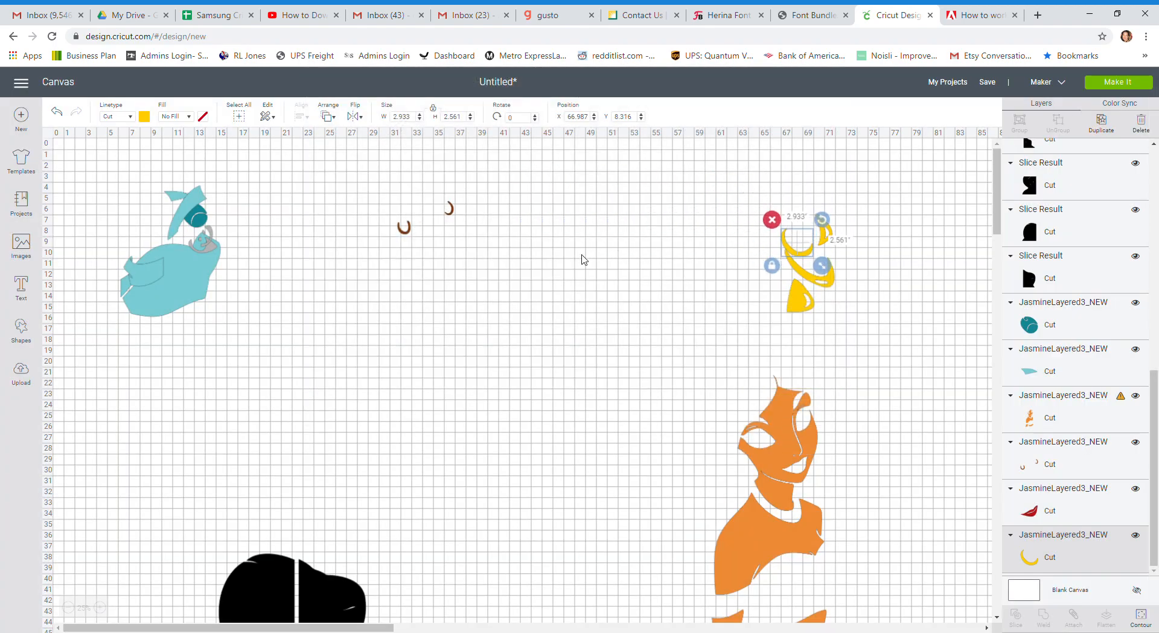
Step: Move the brown layer into open space and slice its upper curve apart with a new square placed over it
{"action": "left_click_drag", "start_coordinate": [450, 212], "coordinate": [633, 281]}
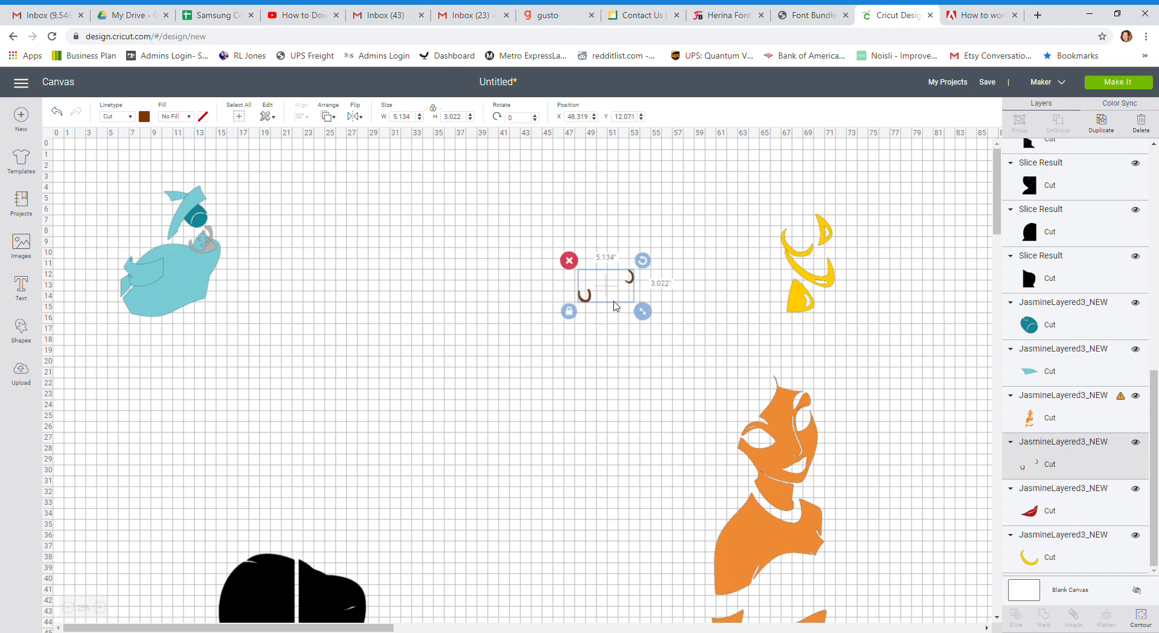
{"action": "left_click", "coordinate": [21, 332]}
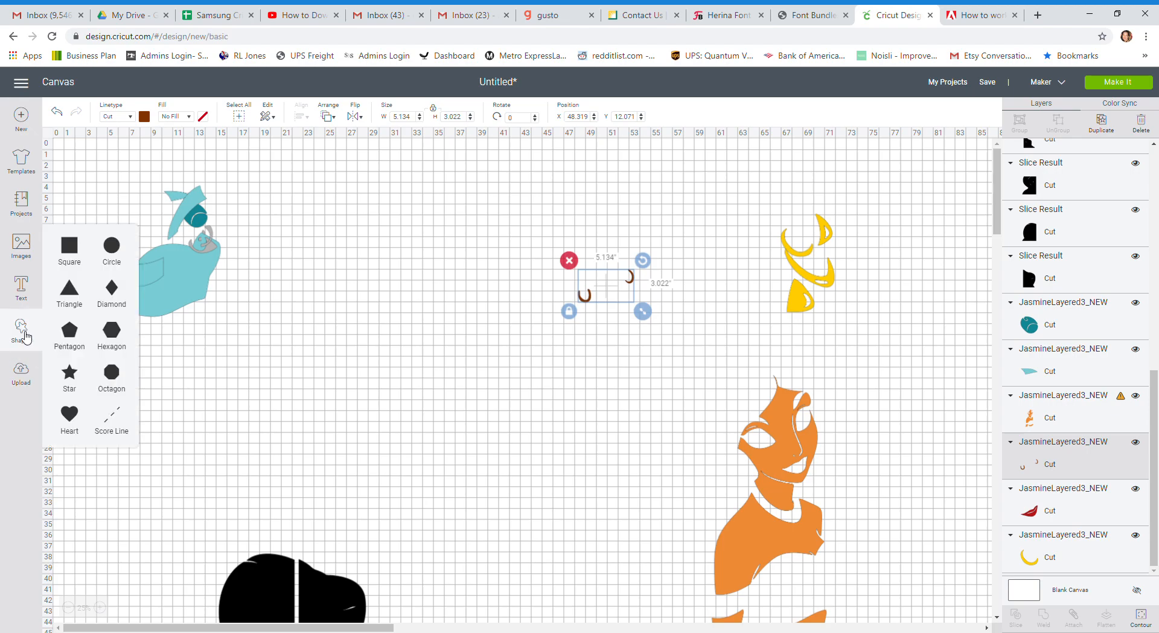
{"action": "left_click", "coordinate": [69, 248]}
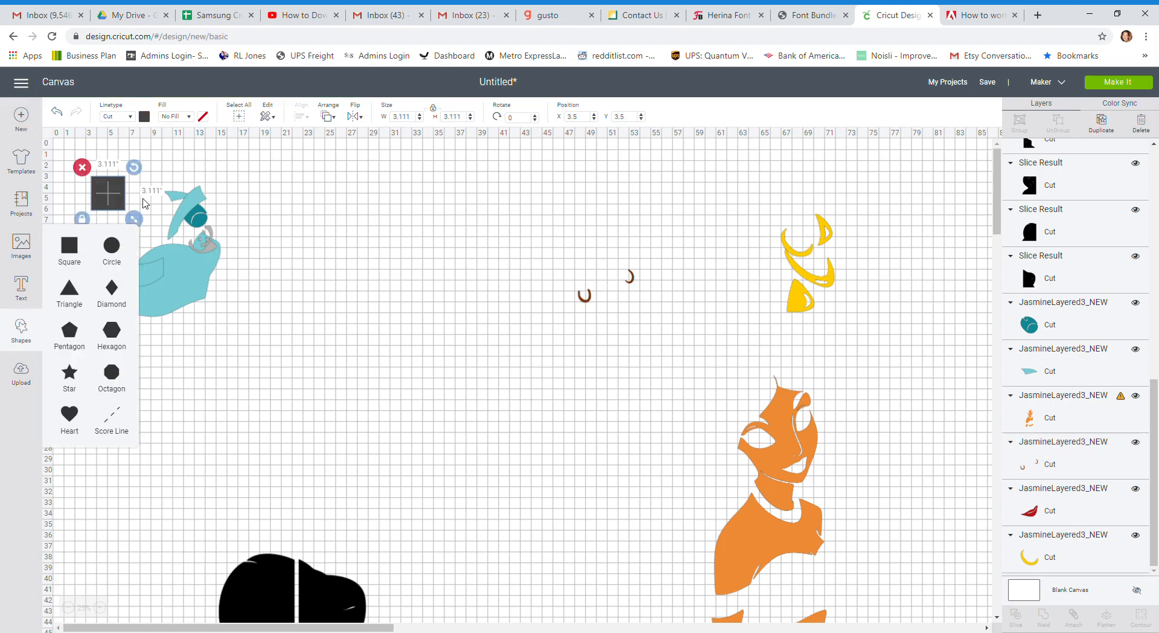
{"action": "left_click_drag", "start_coordinate": [122, 198], "coordinate": [641, 280]}
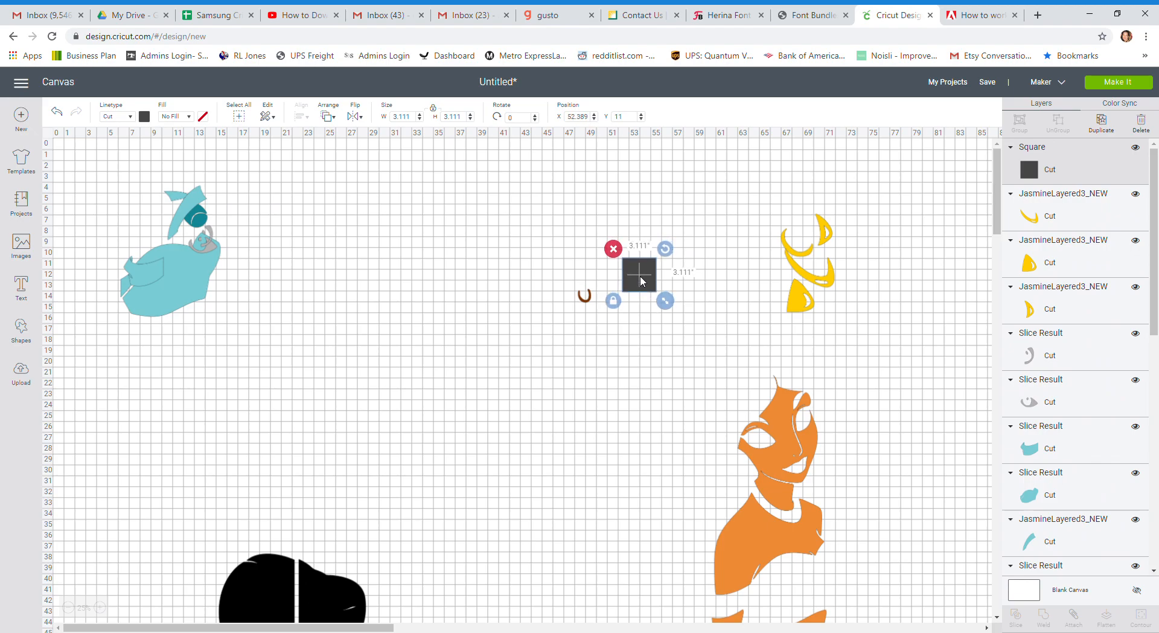
{"action": "left_click_drag", "start_coordinate": [565, 256], "coordinate": [679, 340]}
{"action": "left_click", "coordinate": [1017, 616]}
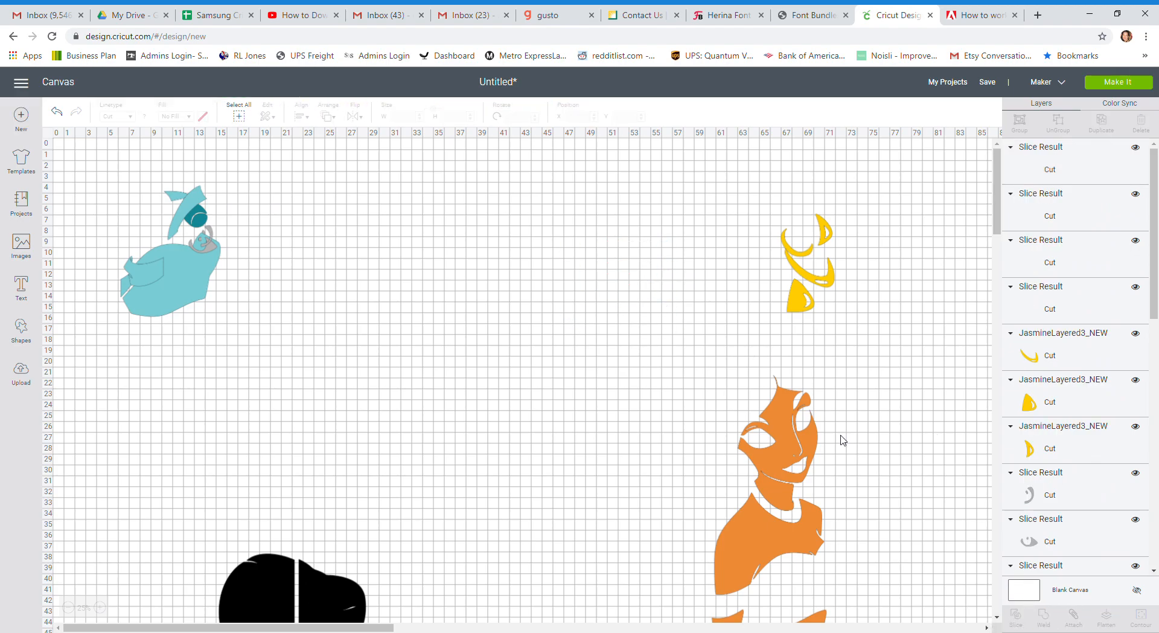
Step: Delete the dark square and dark curve left over from the slice, and move the freed brown curve directly above the other one
{"action": "left_click_drag", "start_coordinate": [625, 271], "coordinate": [668, 300]}
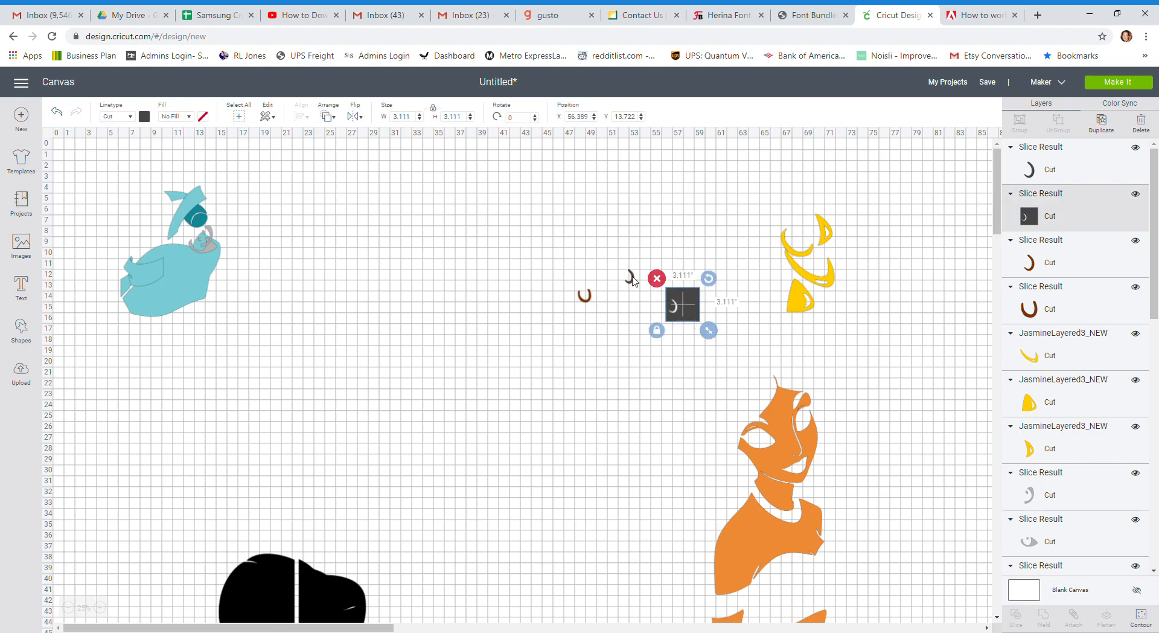
{"action": "left_click", "coordinate": [630, 276]}
{"action": "key", "text": "Delete"}
{"action": "left_click", "coordinate": [683, 297]}
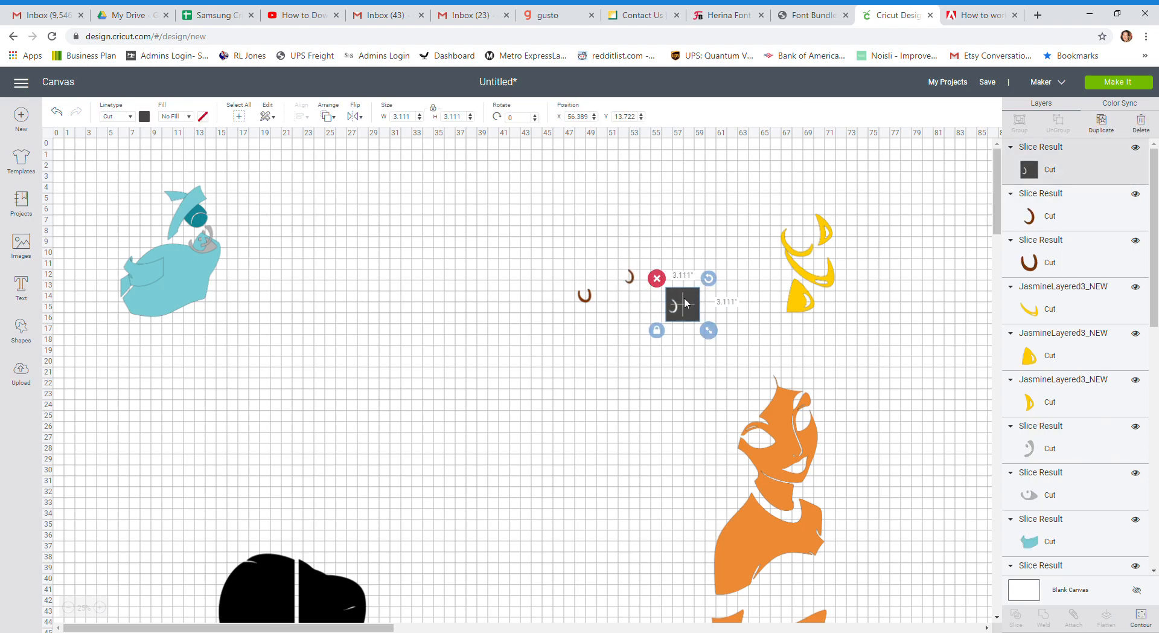
{"action": "key", "text": "Delete"}
{"action": "left_click_drag", "start_coordinate": [636, 283], "coordinate": [587, 281]}
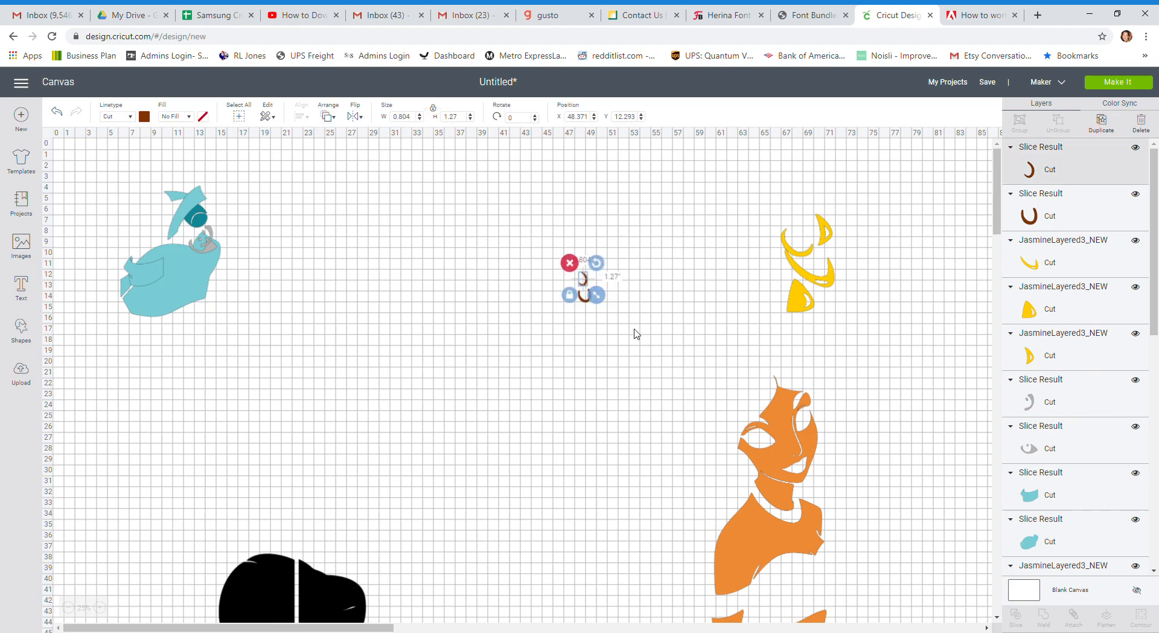
Step: Place both brown curves beside the teal group and move the orange figure into the open space next to them
{"action": "left_click", "coordinate": [698, 292]}
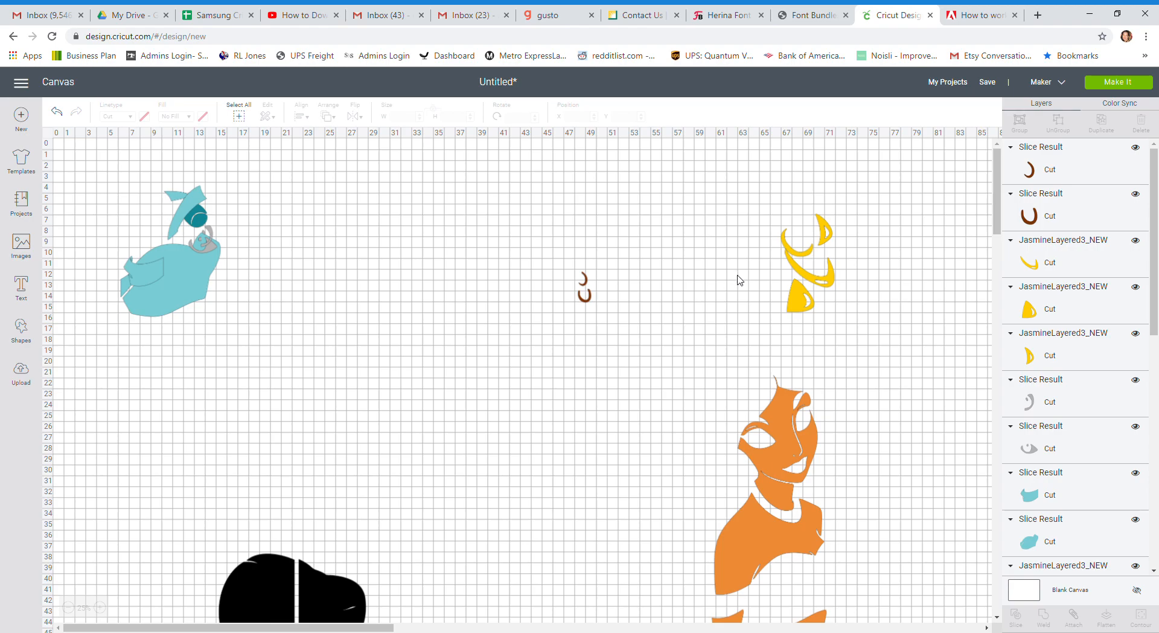
{"action": "left_click_drag", "start_coordinate": [795, 447], "coordinate": [709, 388]}
{"action": "left_click_drag", "start_coordinate": [564, 251], "coordinate": [186, 279]}
{"action": "left_click_drag", "start_coordinate": [723, 418], "coordinate": [403, 280]}
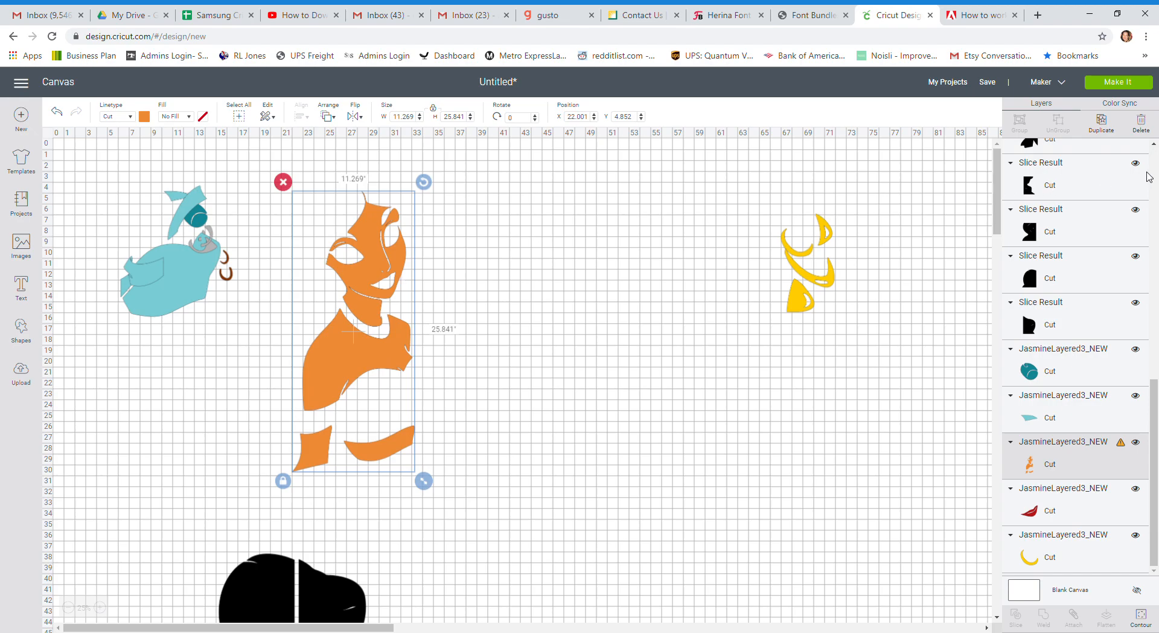
Step: Make three duplicates of the orange figure and move the topmost copy clear of the stack
{"action": "left_click", "coordinate": [1105, 128]}
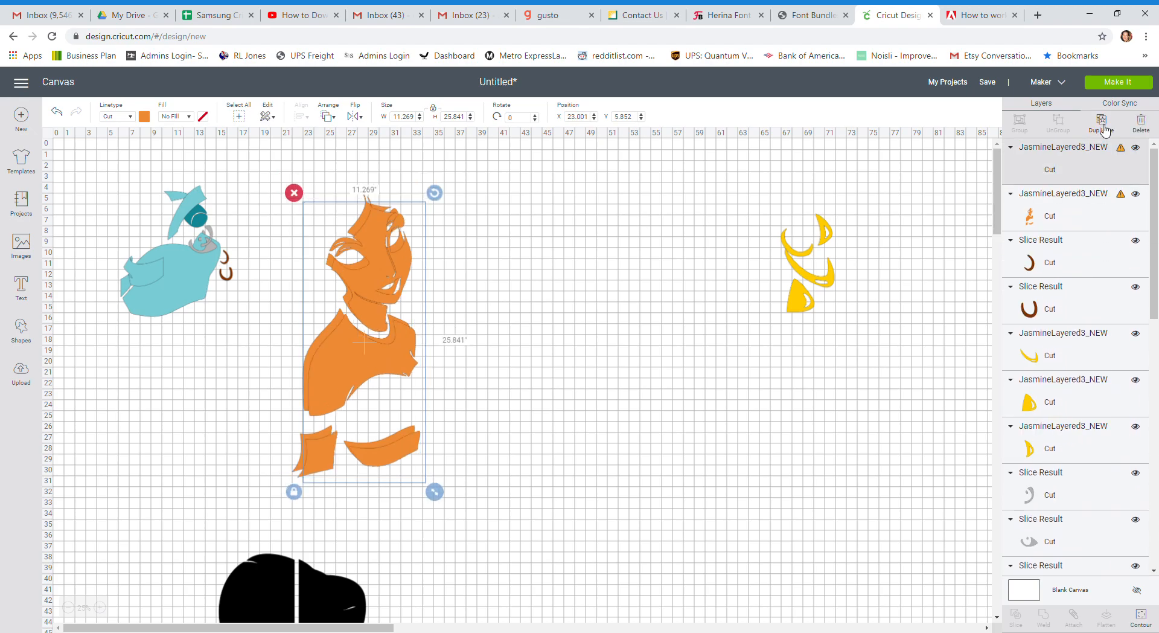
{"action": "left_click", "coordinate": [1104, 128]}
{"action": "left_click_drag", "start_coordinate": [362, 374], "coordinate": [507, 369]}
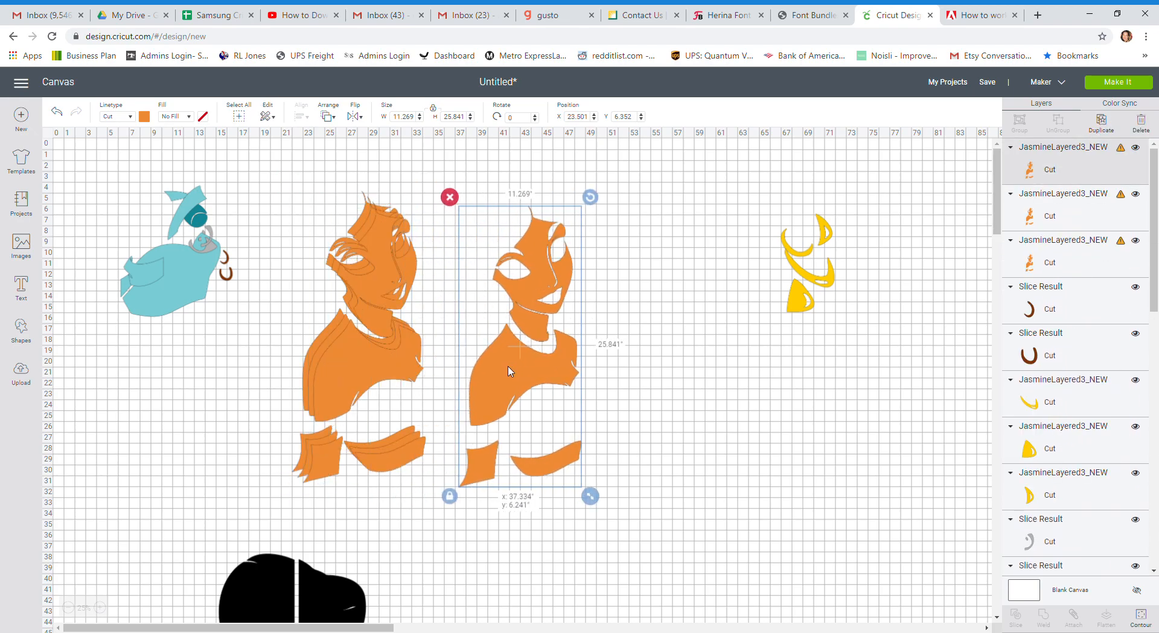
Step: Isolate the shoulder and torso piece in the separated orange copy using Contour, and place it beside the yellow pieces
{"action": "left_click", "coordinate": [1141, 617]}
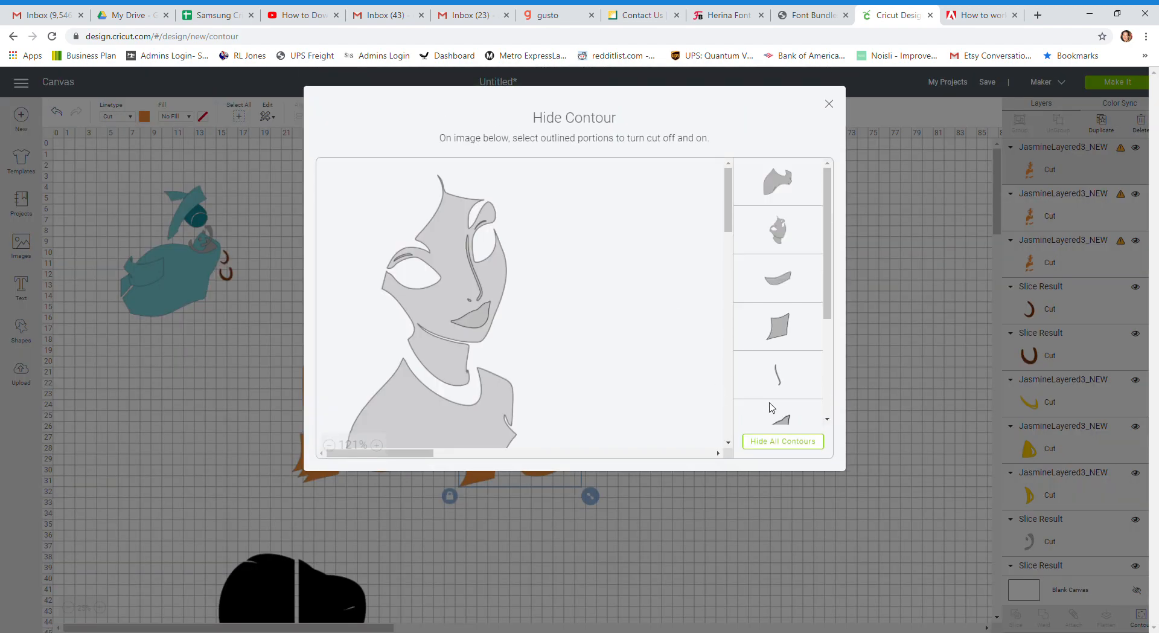
{"action": "left_click", "coordinate": [785, 441]}
{"action": "scroll", "coordinate": [668, 351], "scroll_direction": "down", "scroll_amount": 3}
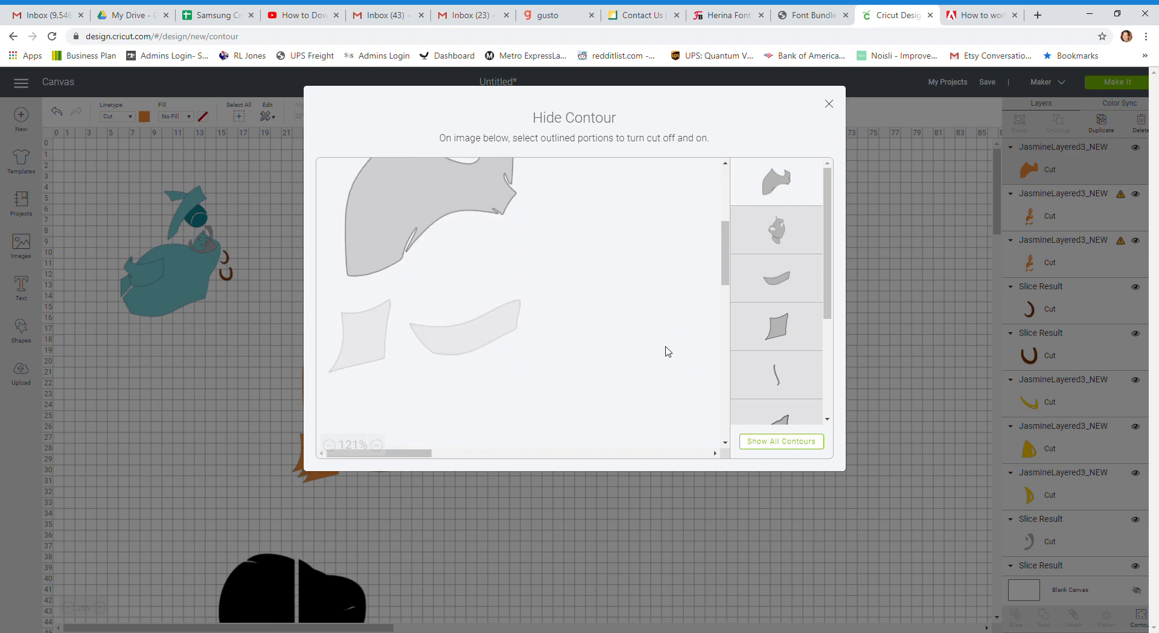
{"action": "scroll", "coordinate": [668, 351], "scroll_direction": "up", "scroll_amount": 3}
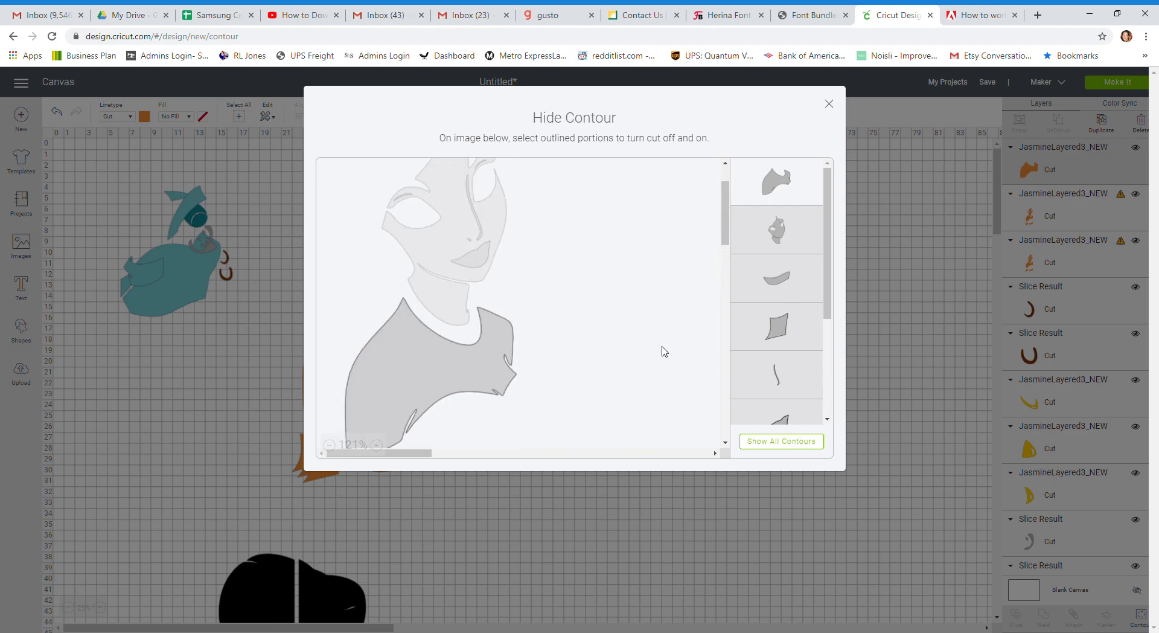
{"action": "left_click", "coordinate": [835, 107]}
{"action": "left_click_drag", "start_coordinate": [530, 379], "coordinate": [664, 265]}
Step: Isolate the face and neck piece in the next orange copy using Contour, and place it between the stack and the torso
{"action": "left_click", "coordinate": [398, 361]}
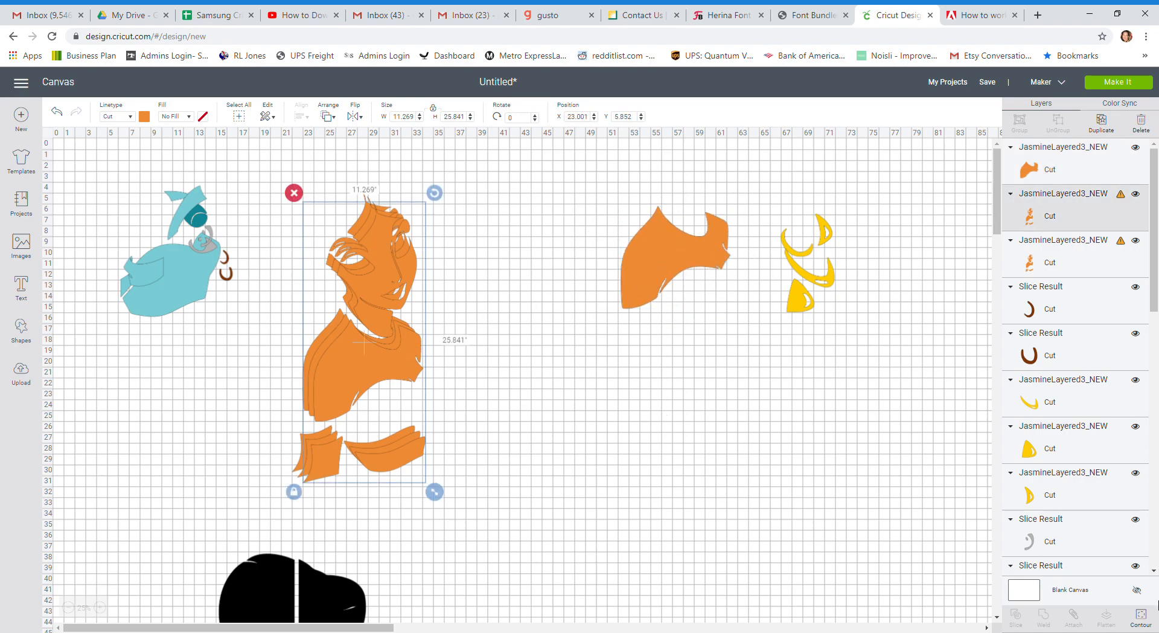
{"action": "left_click", "coordinate": [1140, 622]}
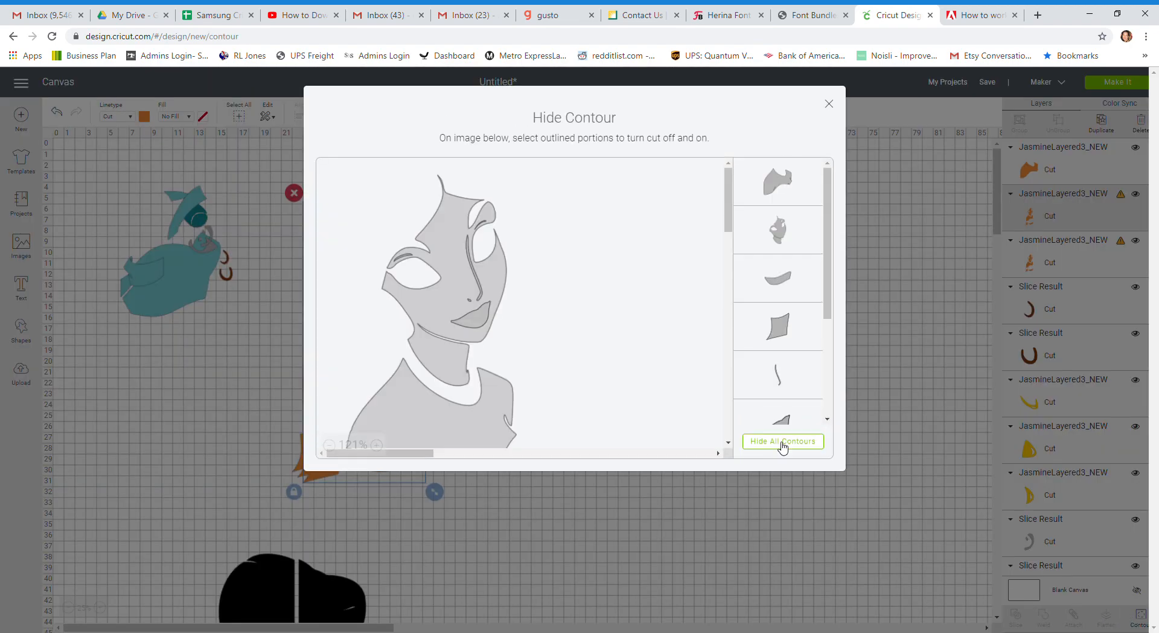
{"action": "left_click", "coordinate": [787, 244]}
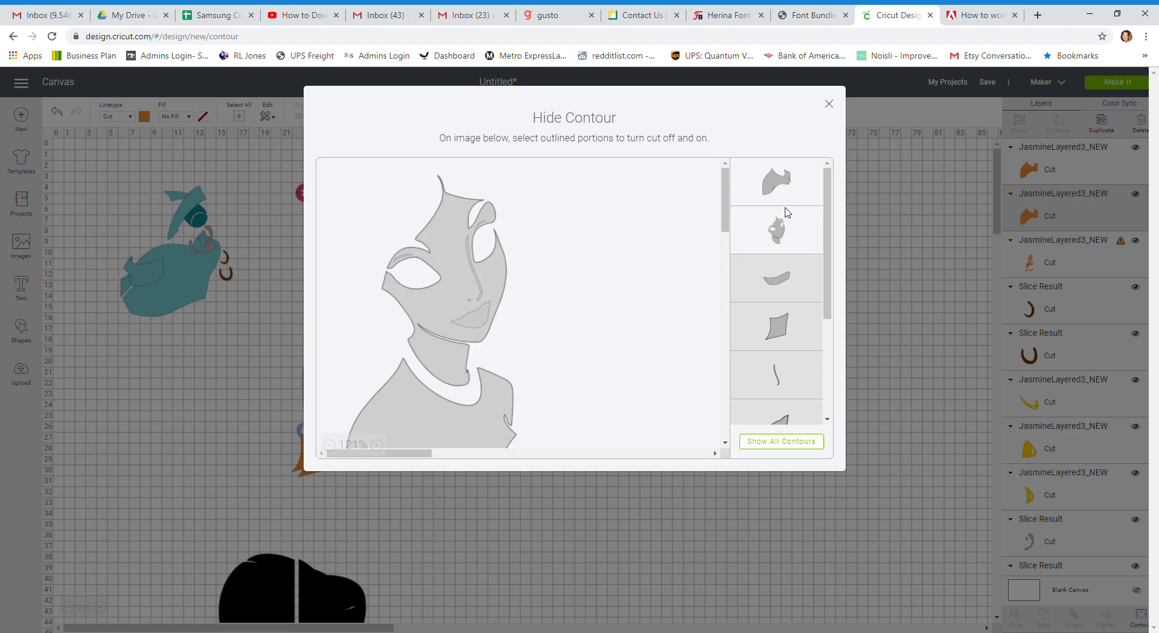
{"action": "left_click", "coordinate": [787, 185]}
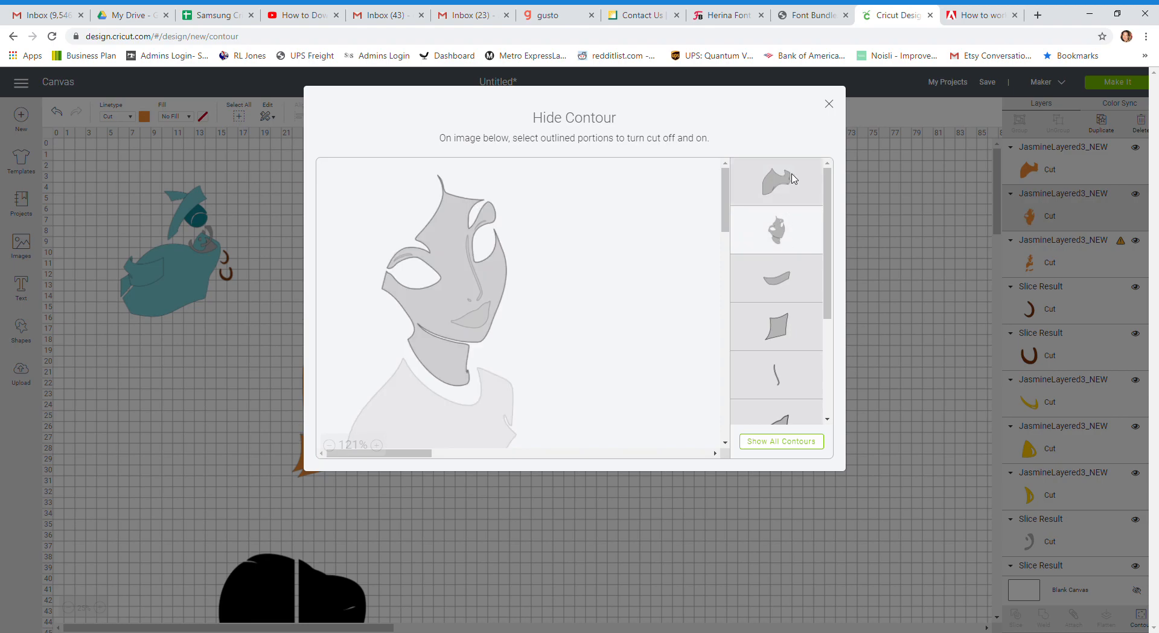
{"action": "left_click", "coordinate": [829, 104]}
{"action": "left_click_drag", "start_coordinate": [391, 285], "coordinate": [528, 277]}
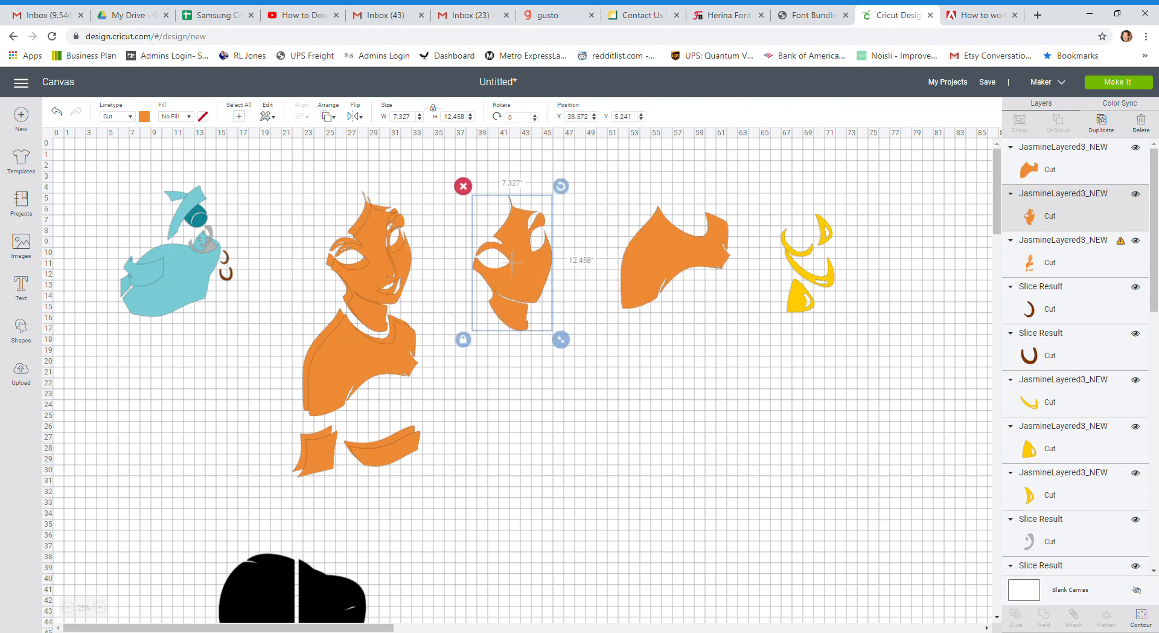
Step: Restore the nose, lips and other inner facial cutouts of the separated orange face in Contour
{"action": "left_click", "coordinate": [1140, 617]}
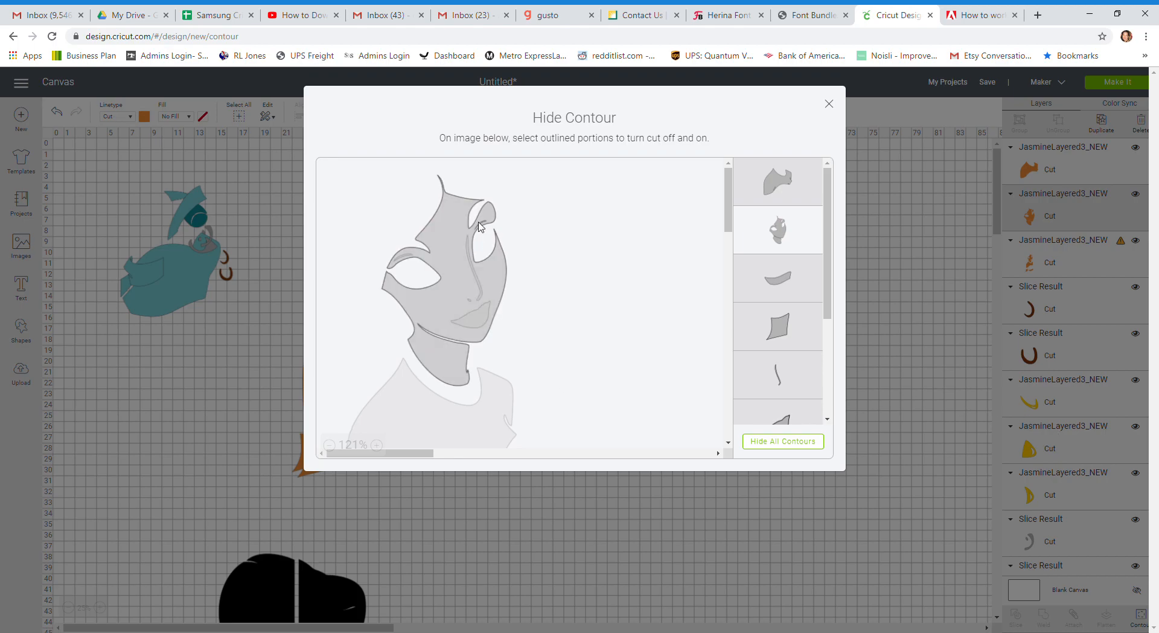
{"action": "left_click", "coordinate": [470, 259]}
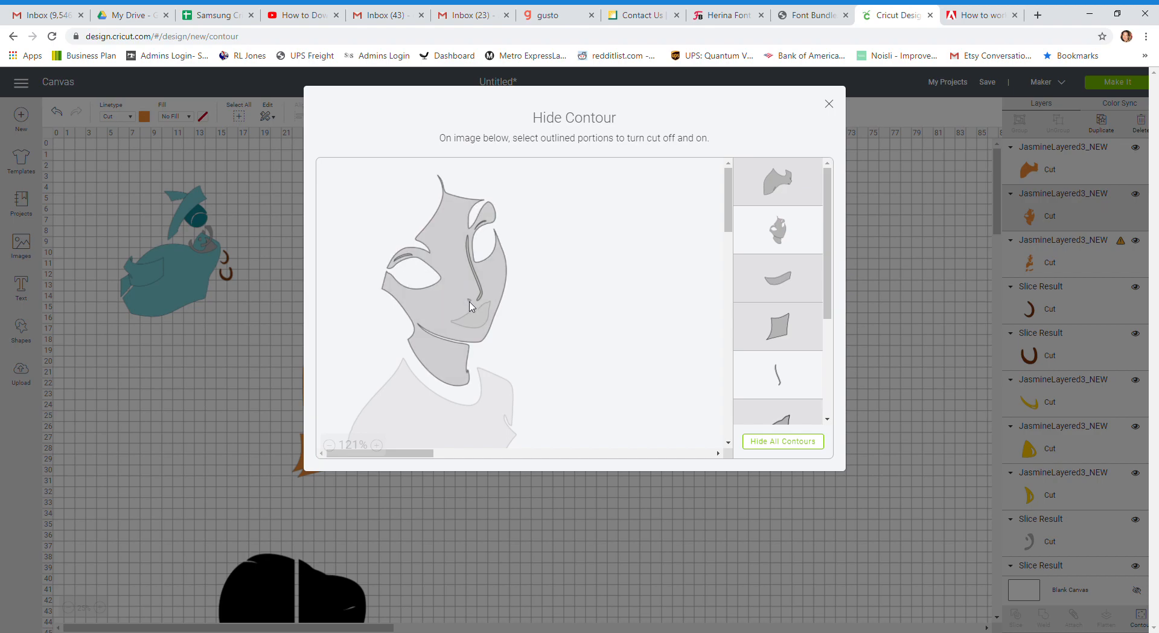
{"action": "left_click", "coordinate": [433, 315]}
{"action": "left_click", "coordinate": [428, 315]}
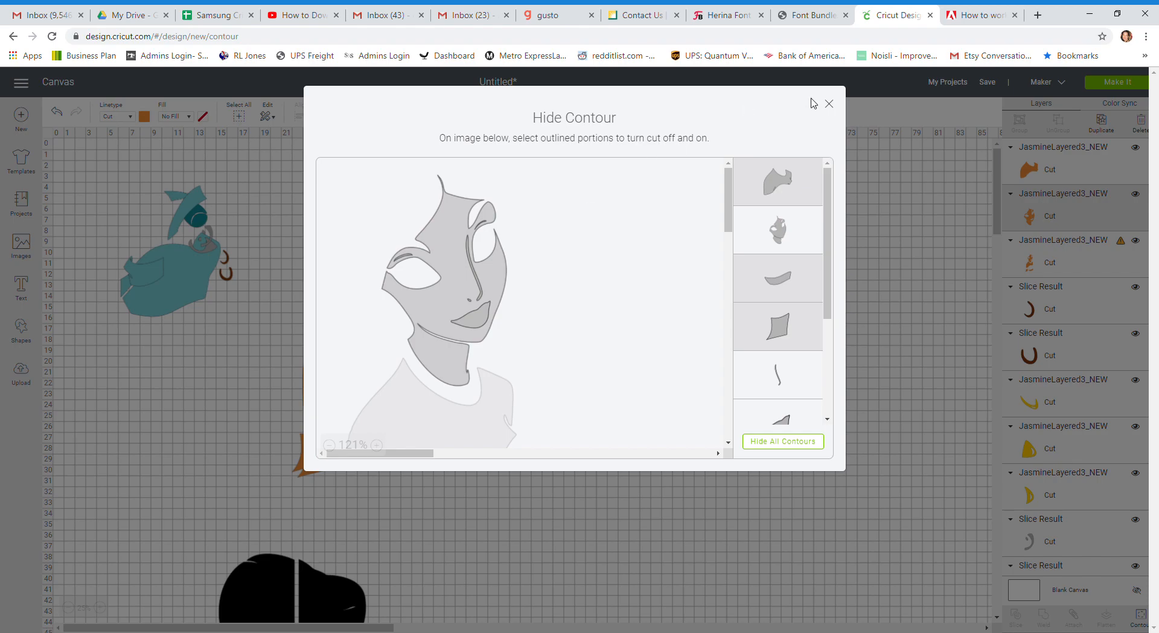
Step: Place the separated orange face closer to the torso piece and pull the next orange figure copy off the stack
{"action": "left_click", "coordinate": [829, 104]}
{"action": "left_click_drag", "start_coordinate": [516, 270], "coordinate": [569, 245]}
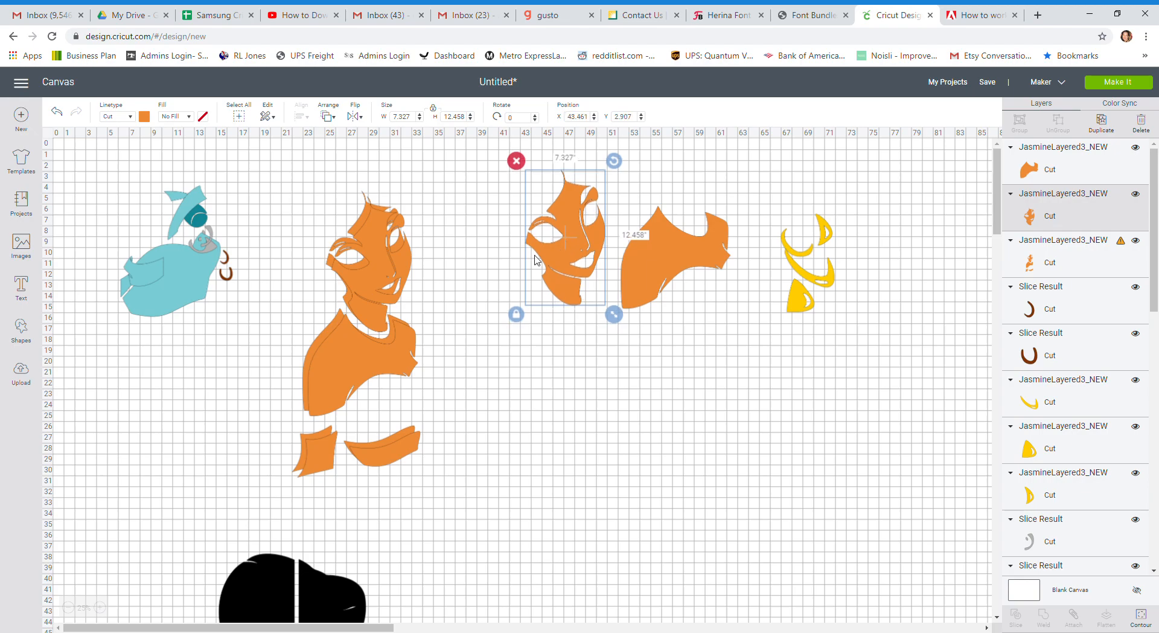
{"action": "left_click", "coordinate": [387, 277]}
{"action": "left_click_drag", "start_coordinate": [386, 277], "coordinate": [448, 329]}
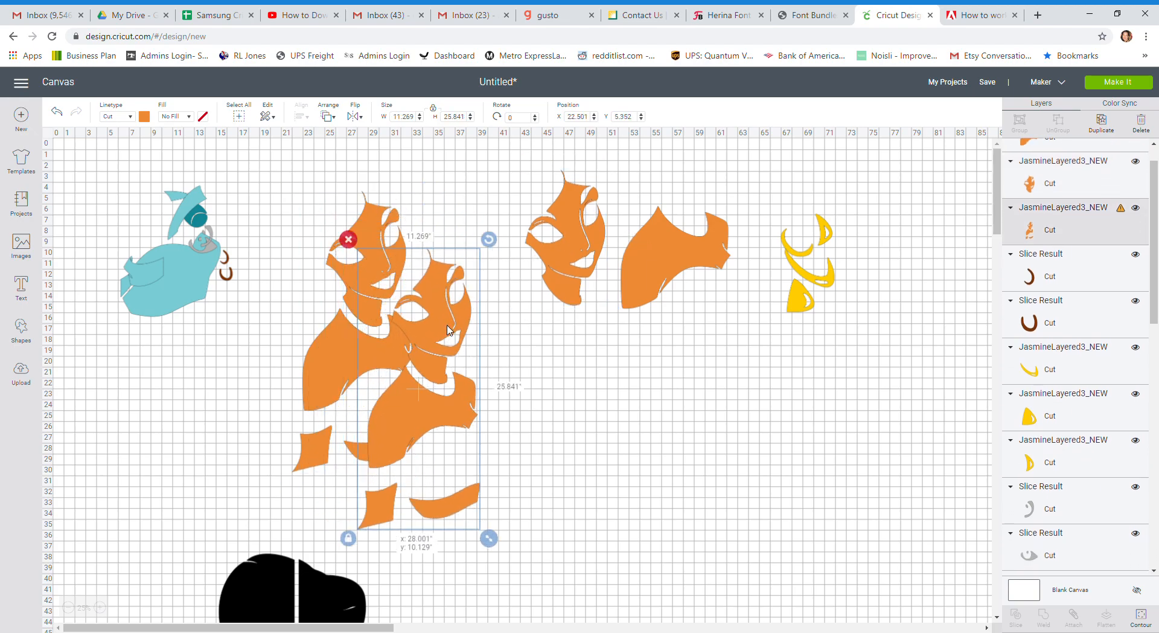
Step: Isolate the small four-cornered piece in the pulled-out orange copy using Contour, and place it just below the separated torso
{"action": "left_click", "coordinate": [1141, 616]}
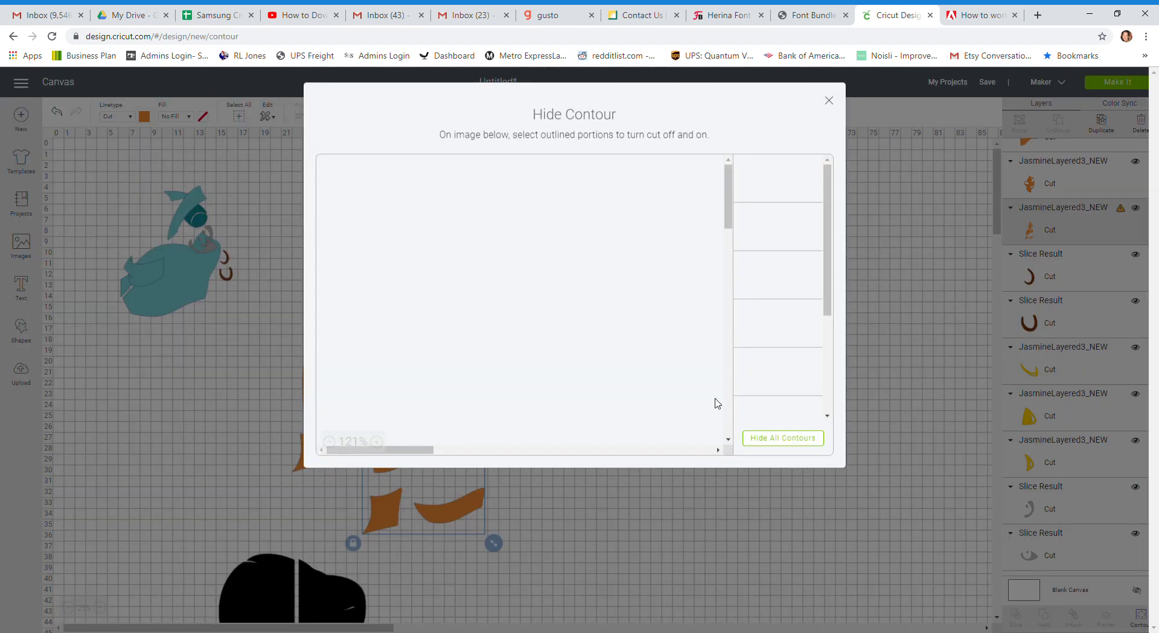
{"action": "left_click", "coordinate": [813, 445]}
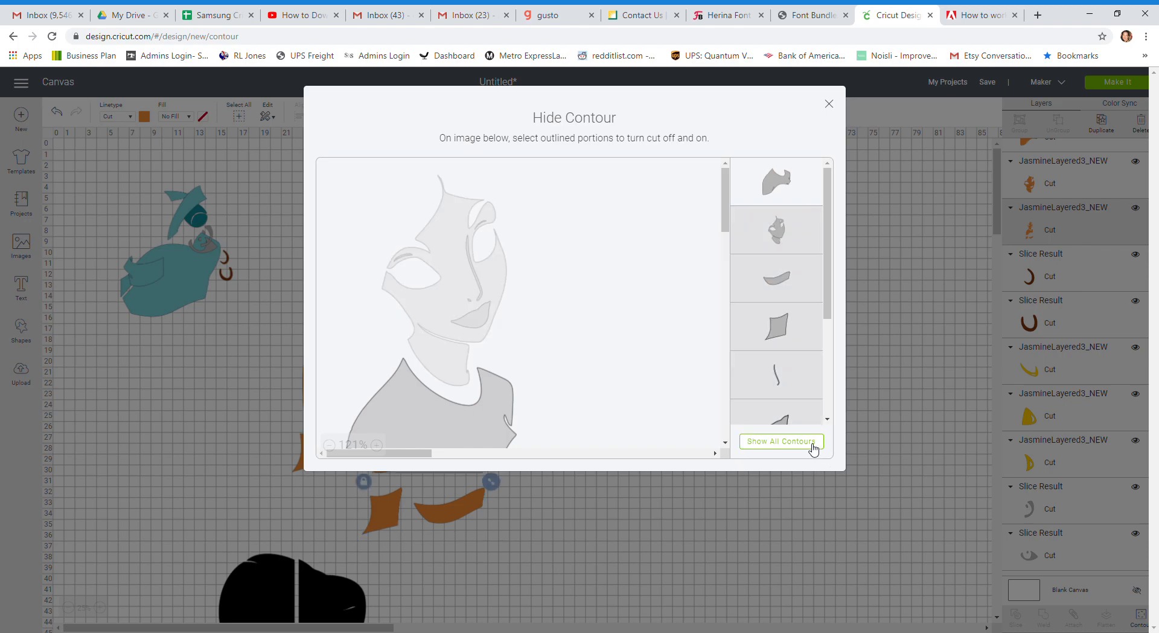
{"action": "scroll", "coordinate": [580, 331], "scroll_direction": "down", "scroll_amount": 5}
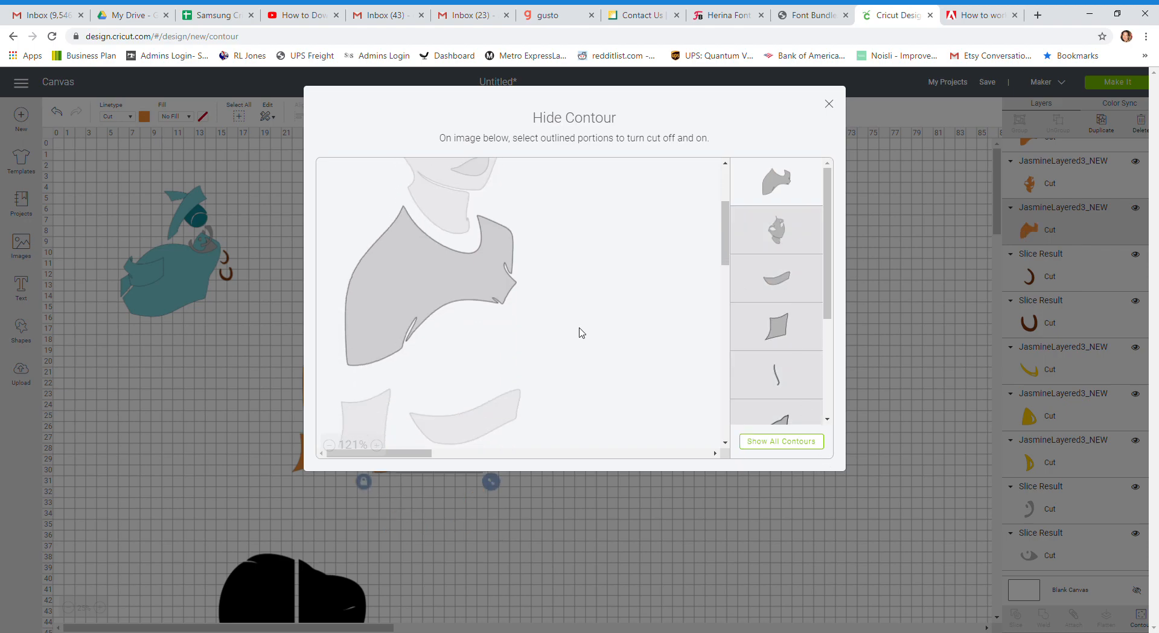
{"action": "left_click", "coordinate": [368, 393]}
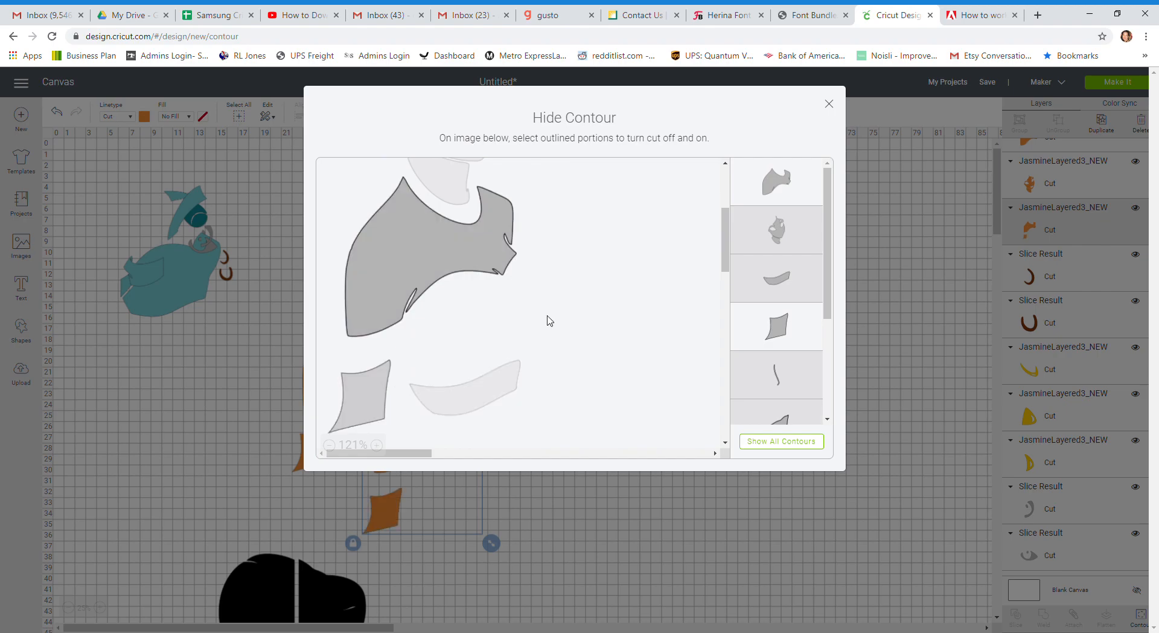
{"action": "left_click", "coordinate": [807, 195]}
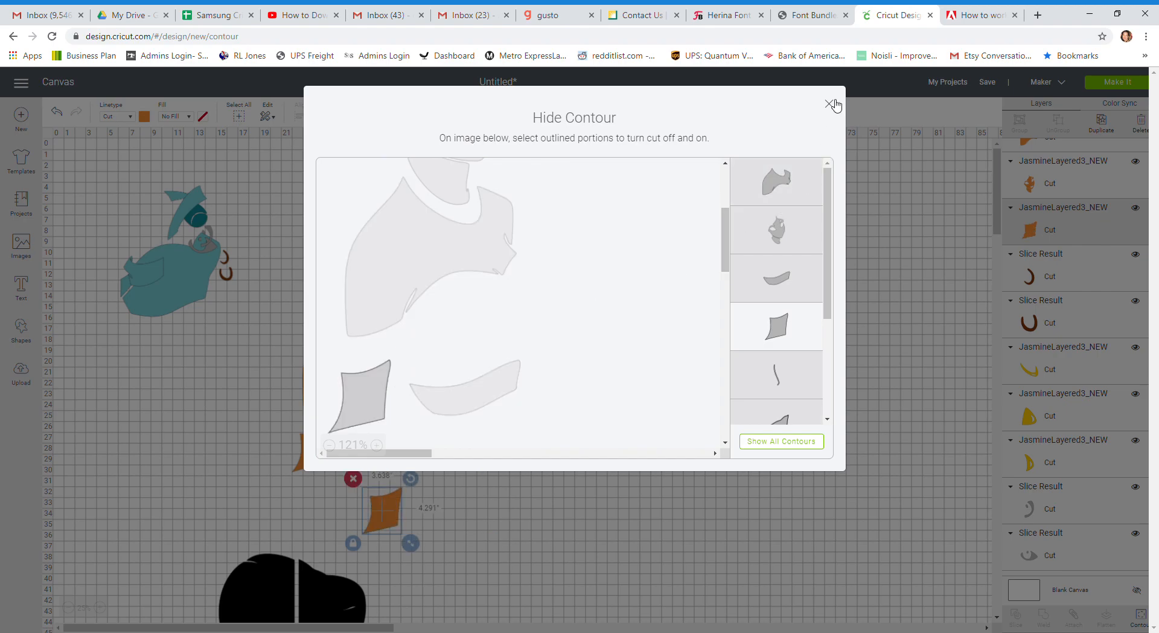
{"action": "left_click", "coordinate": [829, 103]}
{"action": "left_click_drag", "start_coordinate": [394, 513], "coordinate": [663, 321]}
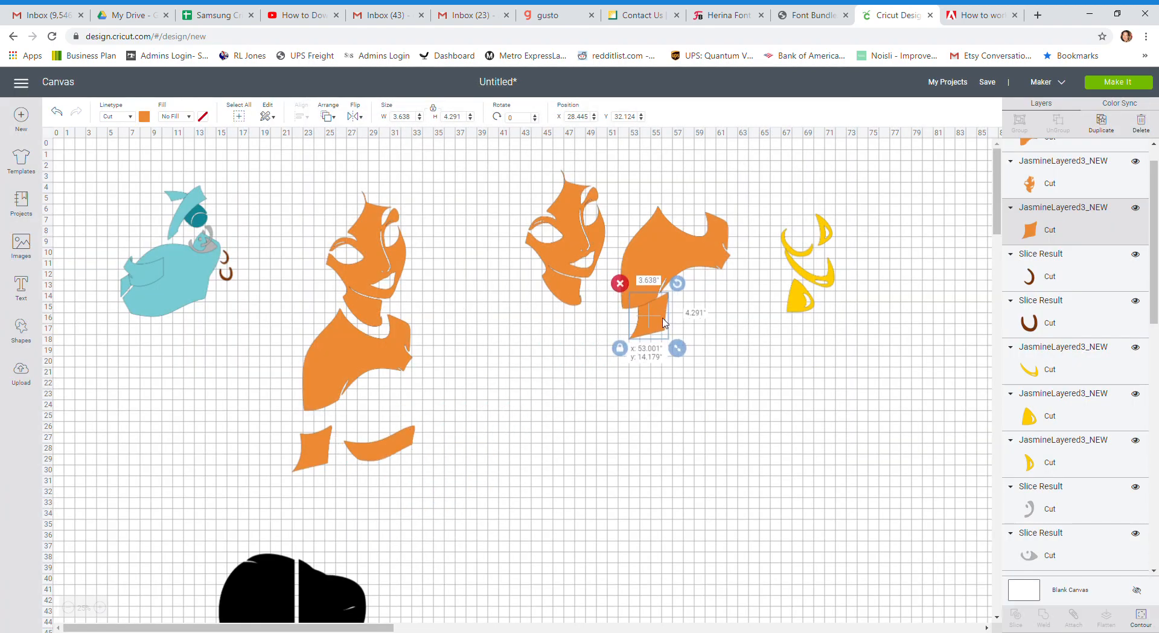
Step: Isolate the curved band in the remaining orange figure using Contour, and place it below the torso over the four-cornered piece
{"action": "left_click", "coordinate": [365, 371]}
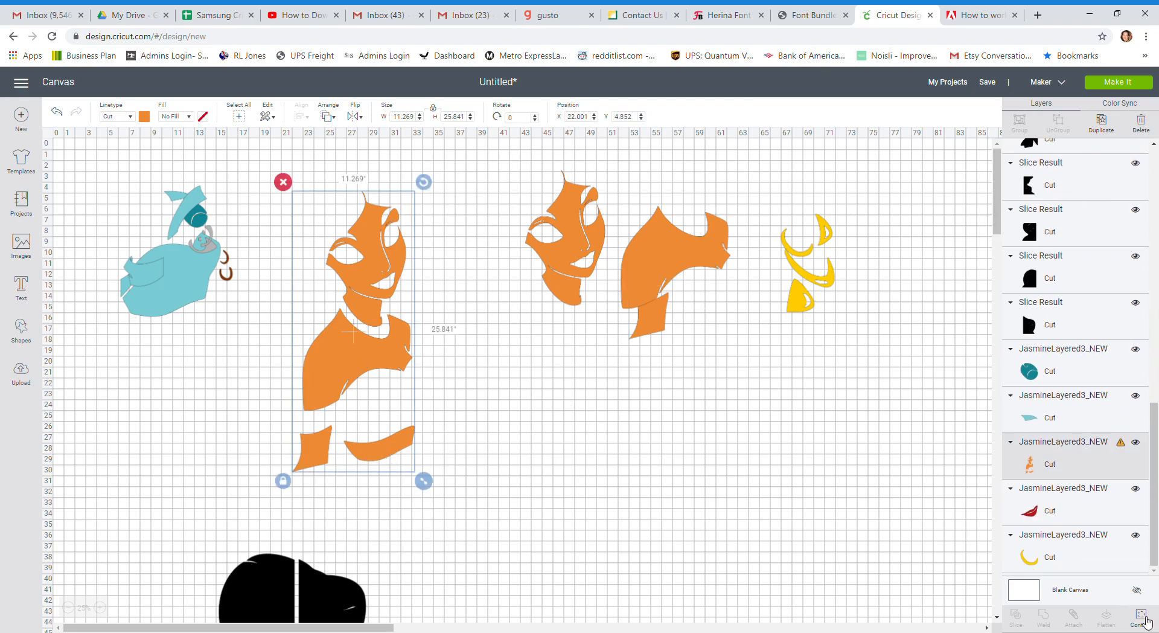
{"action": "left_click", "coordinate": [1147, 622]}
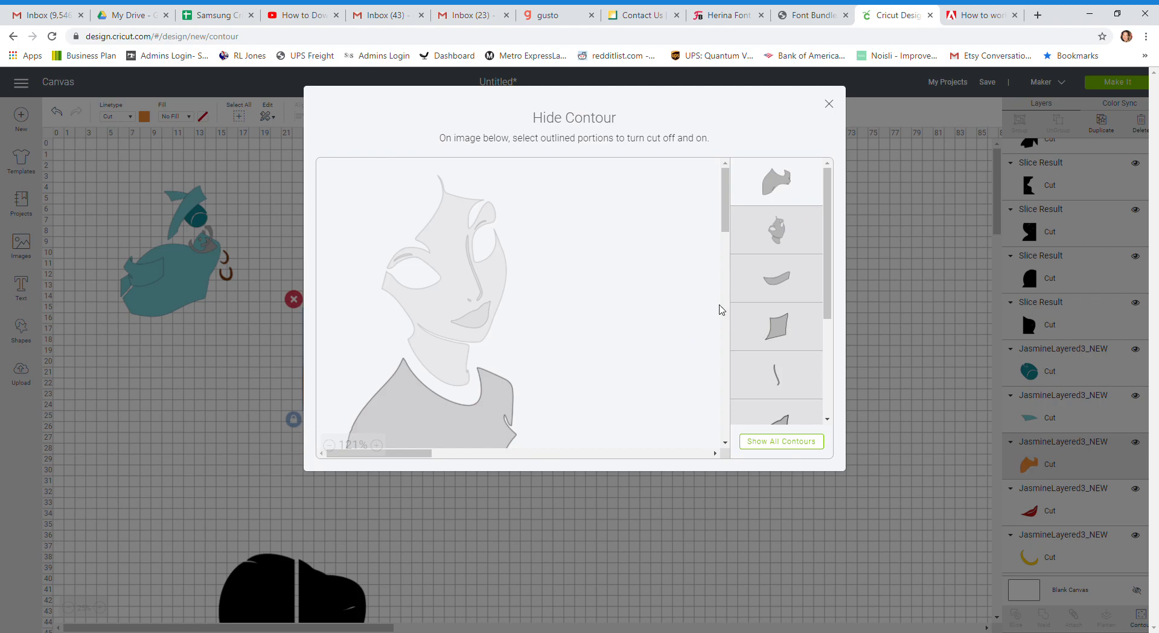
{"action": "scroll", "coordinate": [663, 275], "scroll_direction": "down", "scroll_amount": 5}
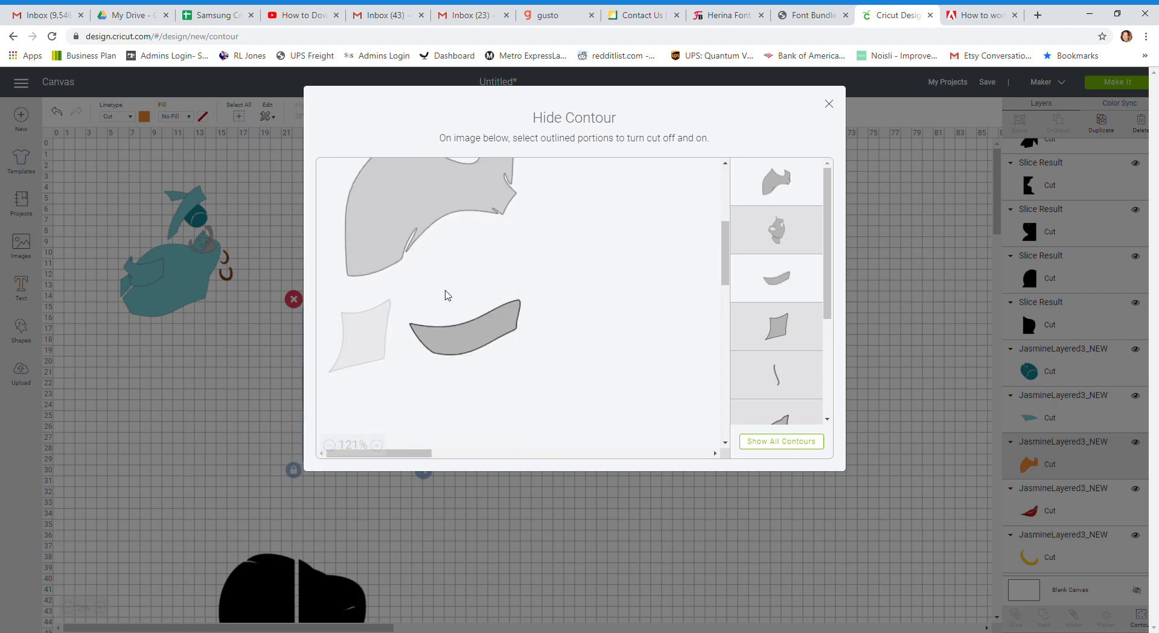
{"action": "left_click", "coordinate": [414, 215]}
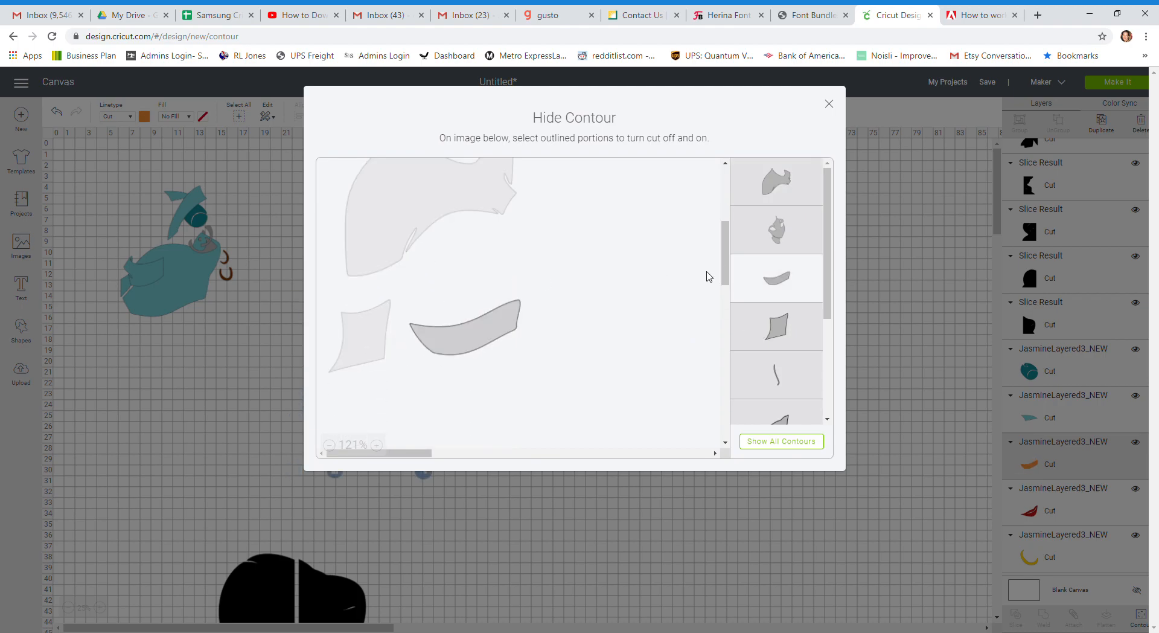
{"action": "left_click", "coordinate": [830, 104]}
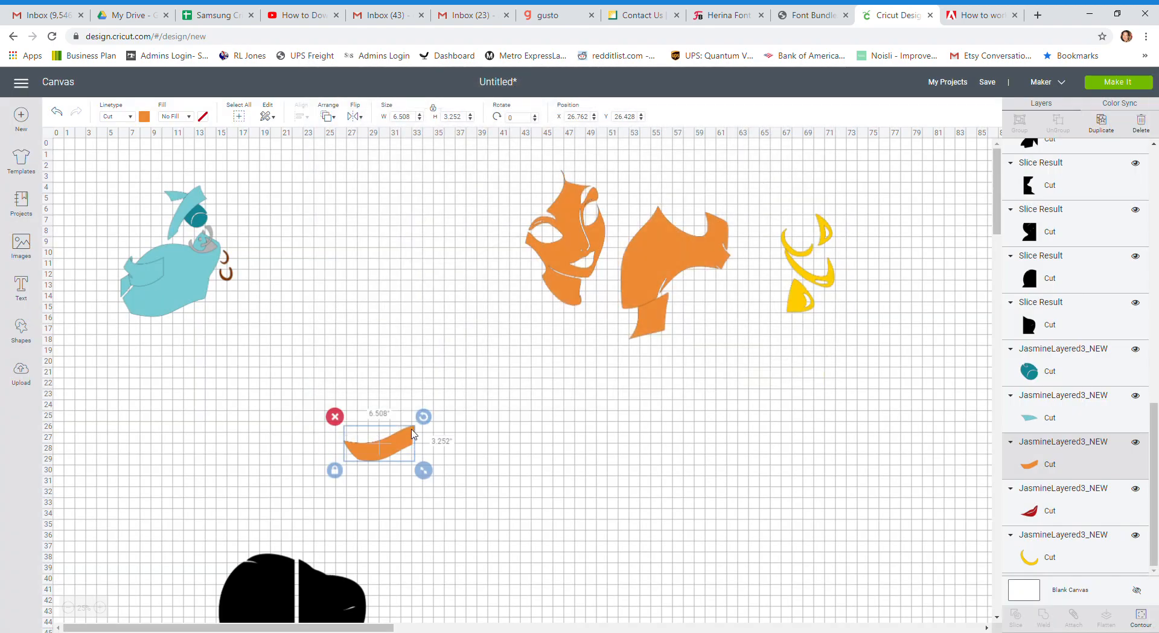
{"action": "left_click_drag", "start_coordinate": [404, 436], "coordinate": [674, 317]}
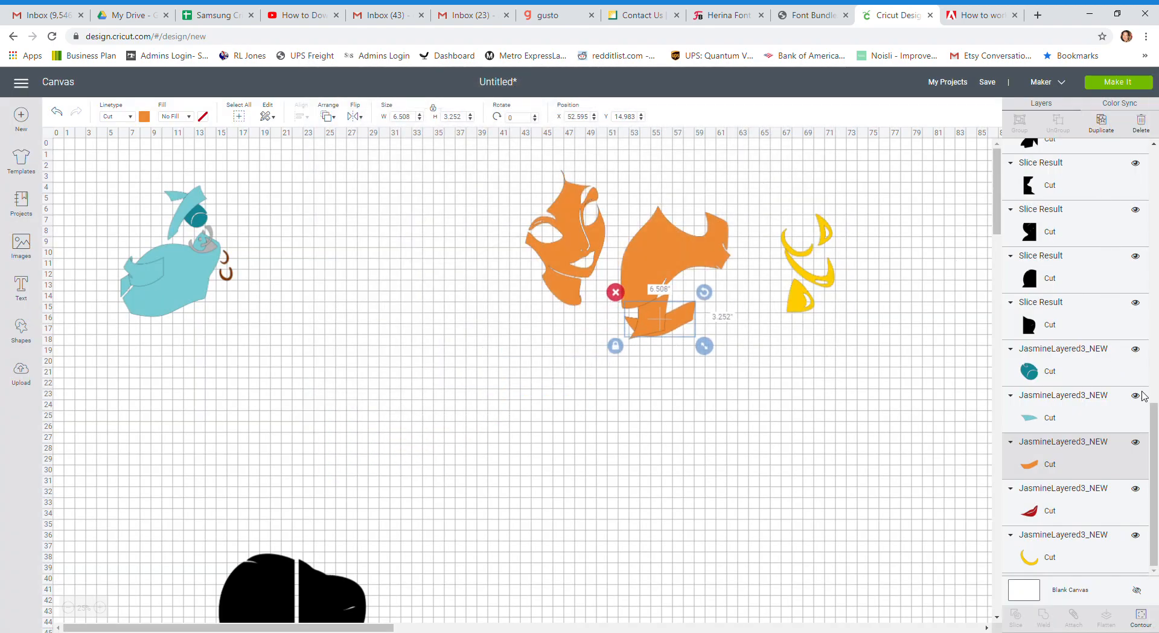
Step: Save the project as "Princess Jasmine 30 inches"
{"action": "left_click_drag", "start_coordinate": [1154, 422], "coordinate": [1151, 151]}
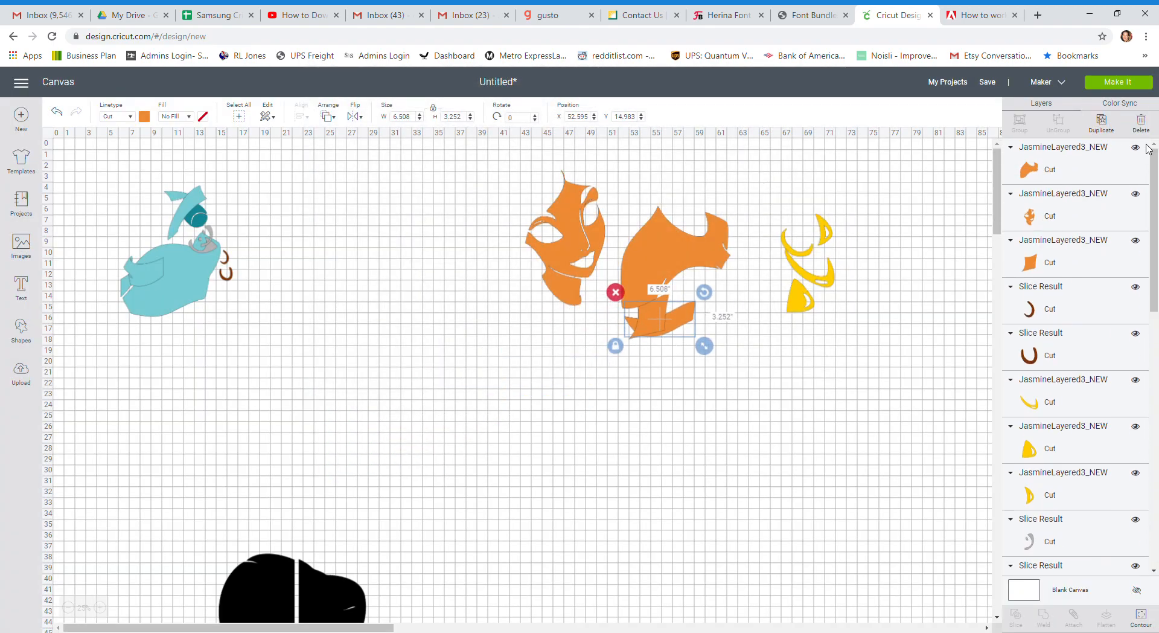
{"action": "left_click_drag", "start_coordinate": [1154, 196], "coordinate": [1154, 468]}
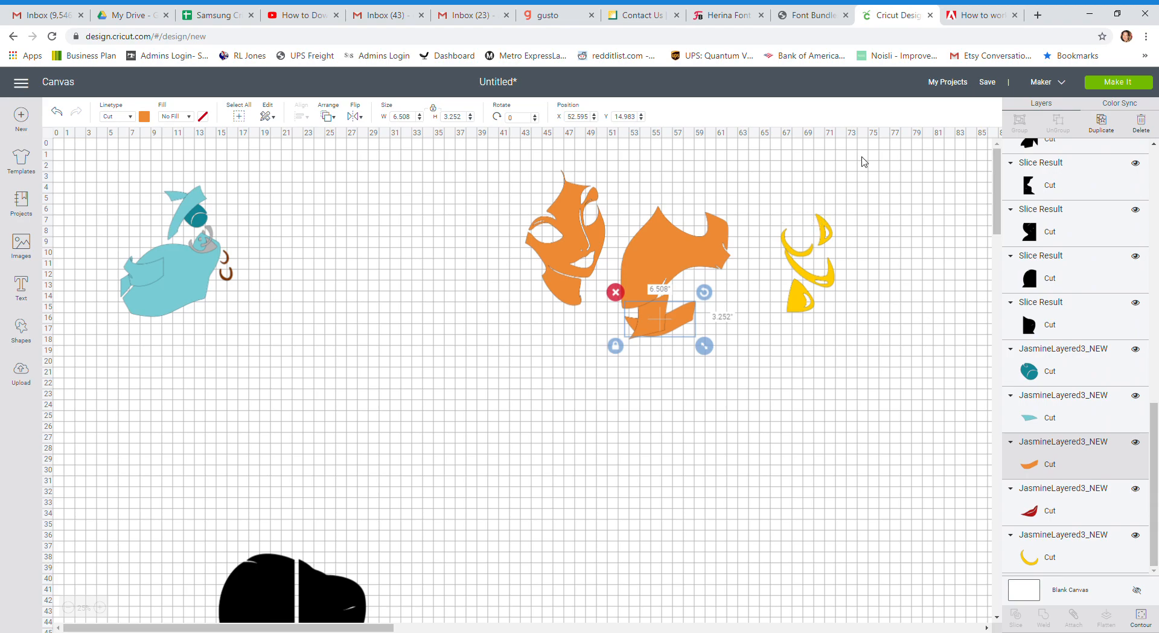
{"action": "left_click", "coordinate": [982, 85]}
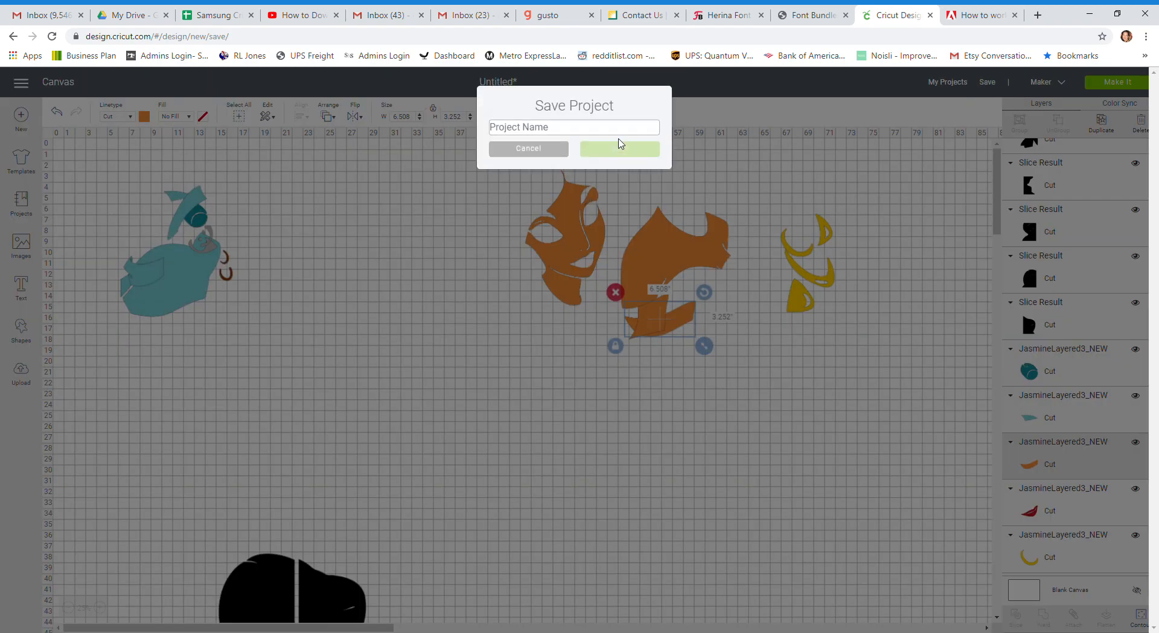
{"action": "type", "text": "Princess Jasmine 30 inches"}
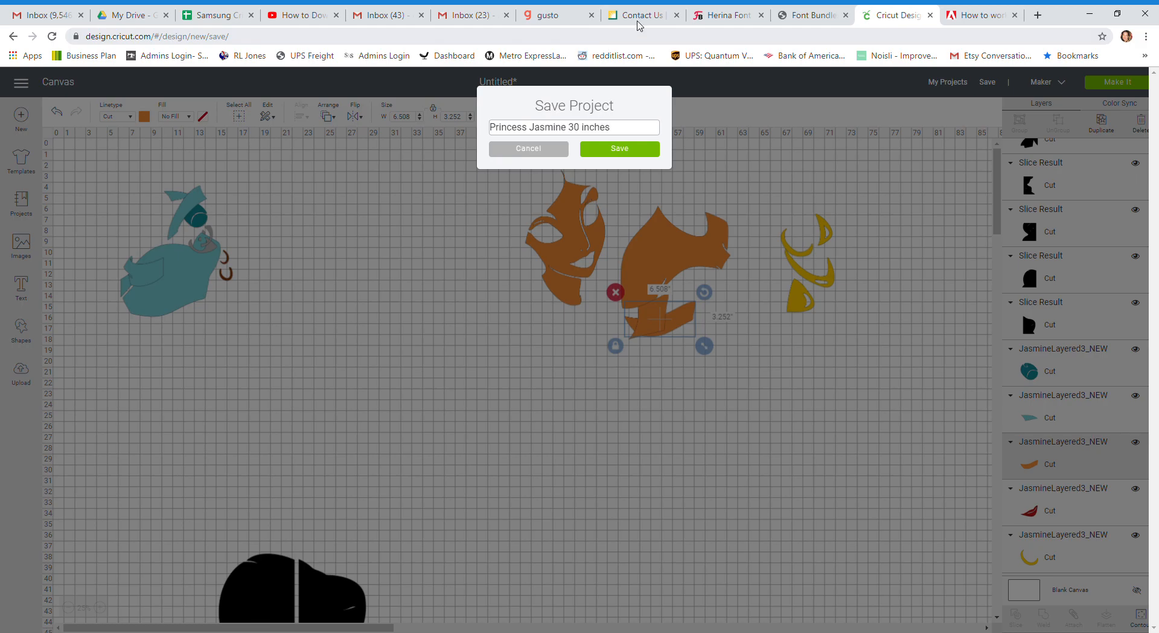
{"action": "left_click", "coordinate": [621, 148]}
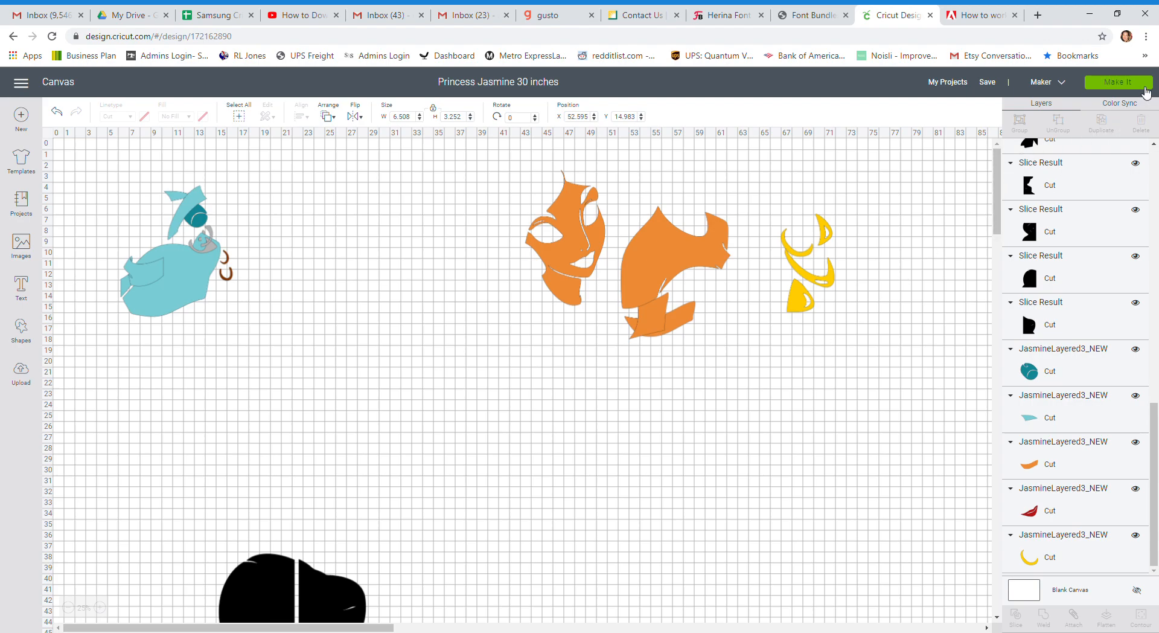
Step: Send the design to the cutting mats, then rotate the larger gray piece on mat 1 and fit it against the smaller one
{"action": "left_click", "coordinate": [1146, 88]}
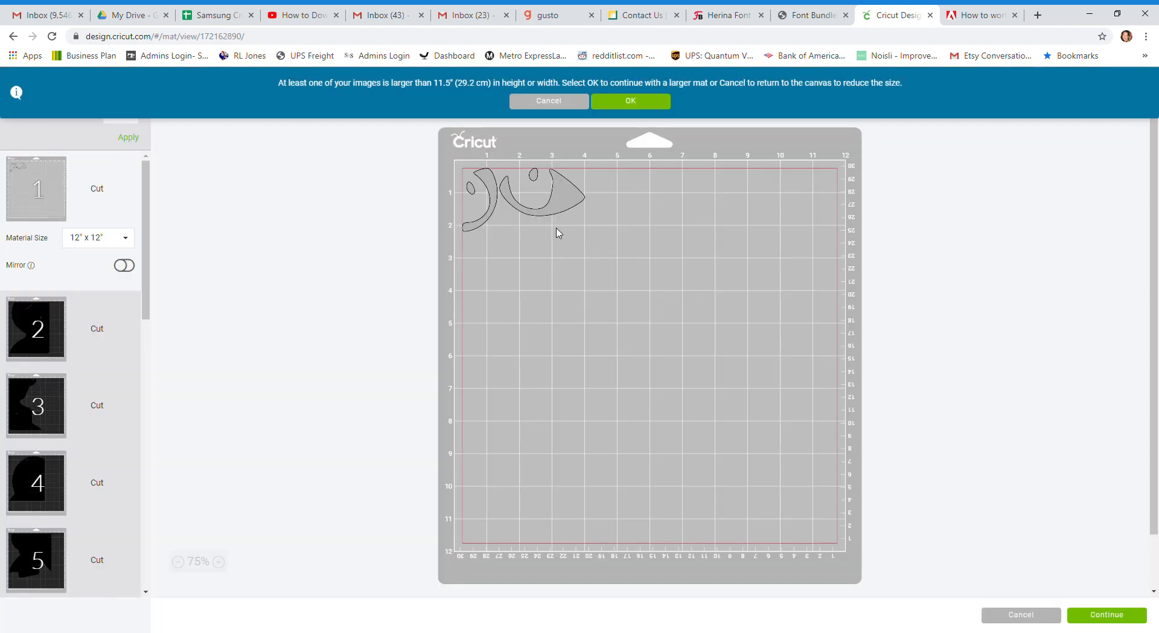
{"action": "left_click_drag", "start_coordinate": [563, 196], "coordinate": [567, 224]}
{"action": "left_click_drag", "start_coordinate": [594, 189], "coordinate": [536, 160]}
{"action": "left_click_drag", "start_coordinate": [553, 205], "coordinate": [530, 187]}
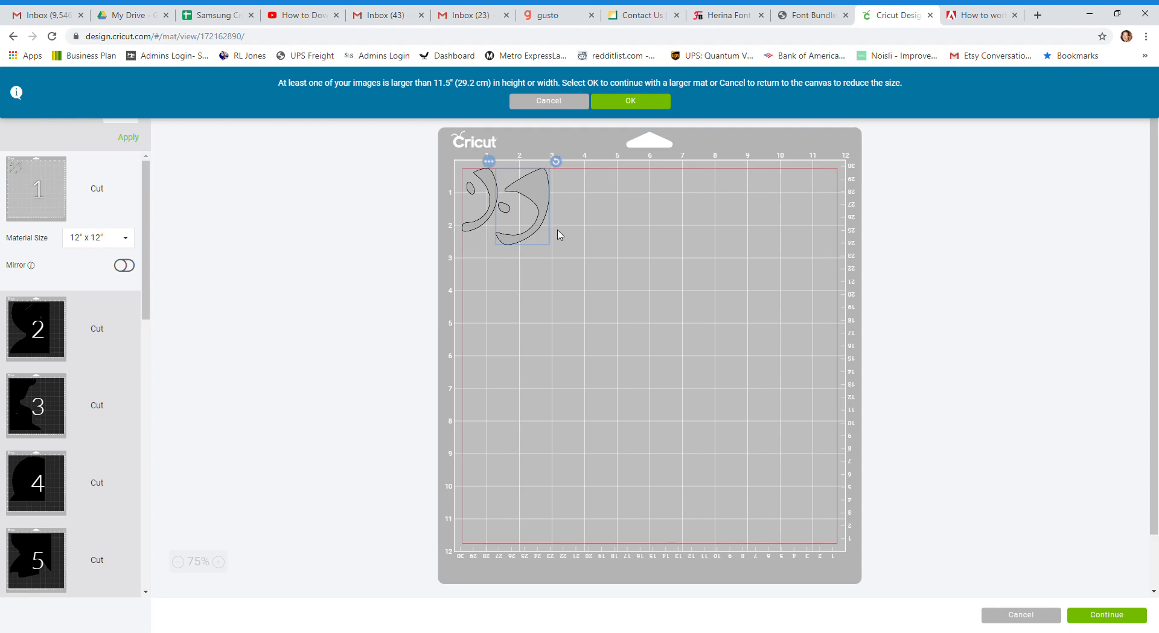
{"action": "left_click", "coordinate": [391, 221]}
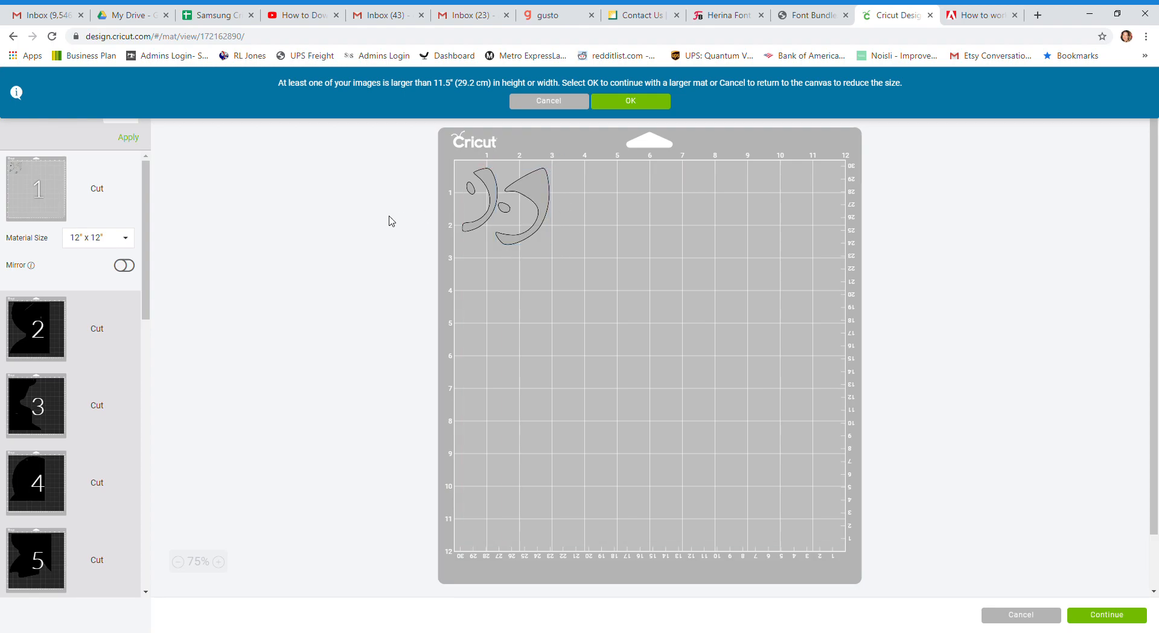
Step: Examine mats 2 through 6 for how much space the black pieces occupy and which could share a mat
{"action": "left_click", "coordinate": [46, 323]}
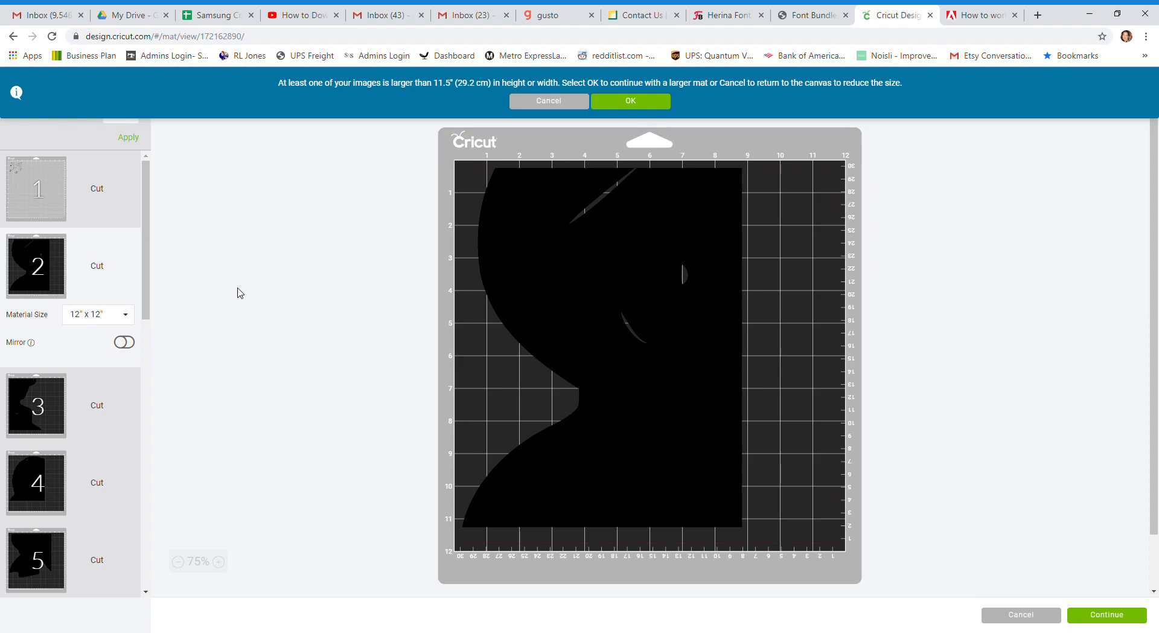
{"action": "left_click", "coordinate": [40, 412]}
{"action": "scroll", "coordinate": [37, 414], "scroll_direction": "down", "scroll_amount": 3}
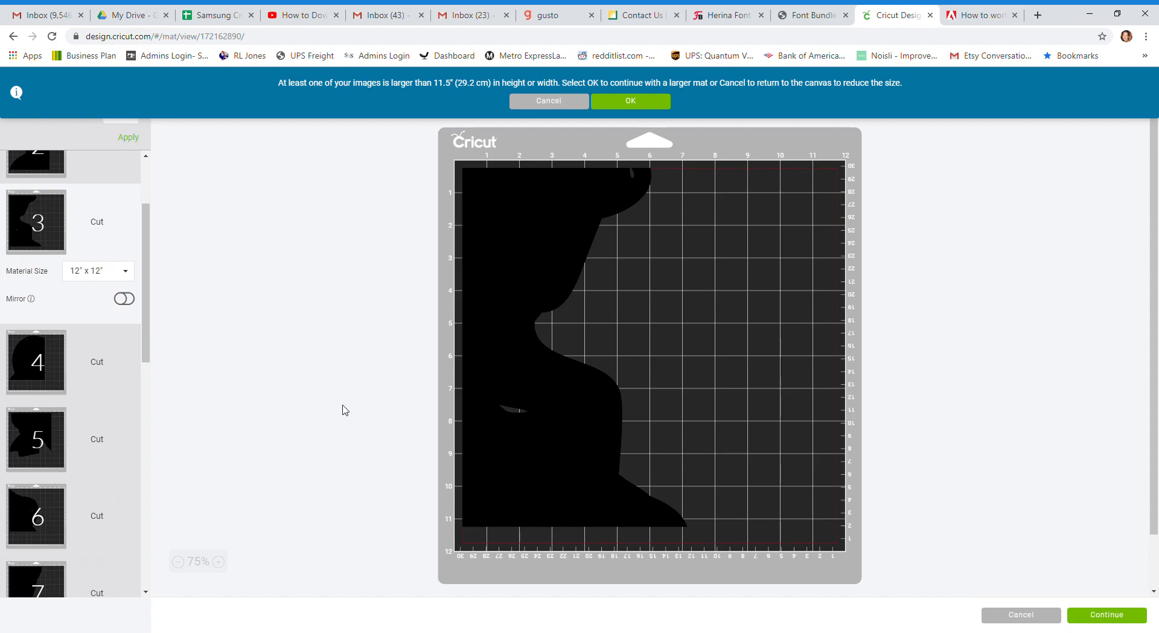
{"action": "left_click", "coordinate": [48, 367]}
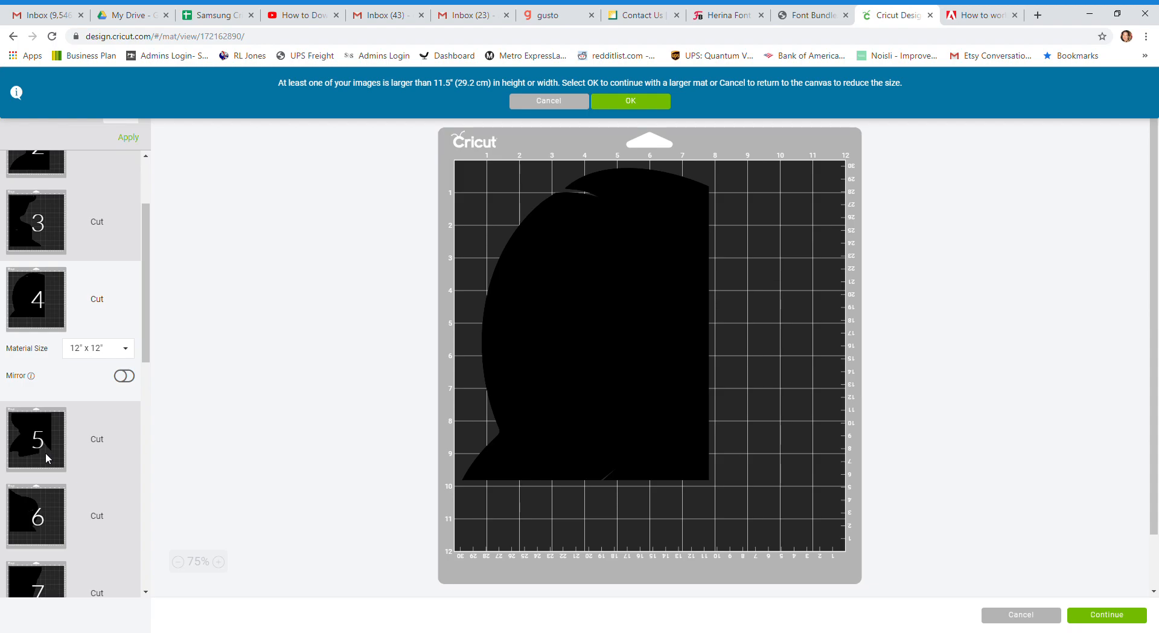
{"action": "left_click", "coordinate": [46, 453]}
{"action": "left_click", "coordinate": [46, 506]}
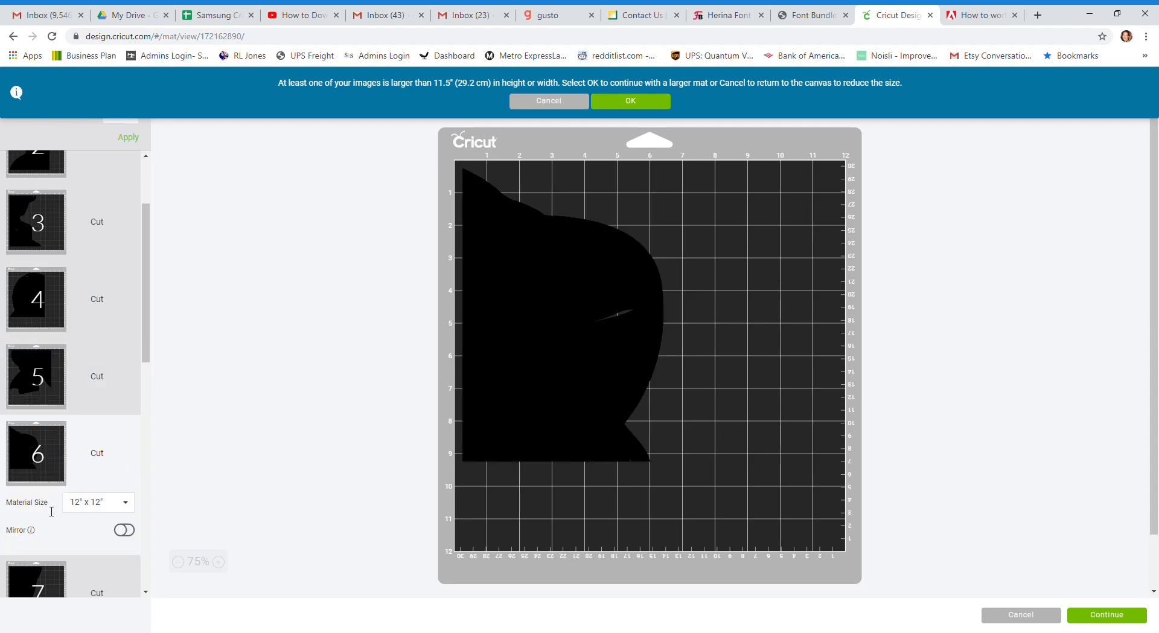
{"action": "scroll", "coordinate": [49, 435], "scroll_direction": "down", "scroll_amount": 2}
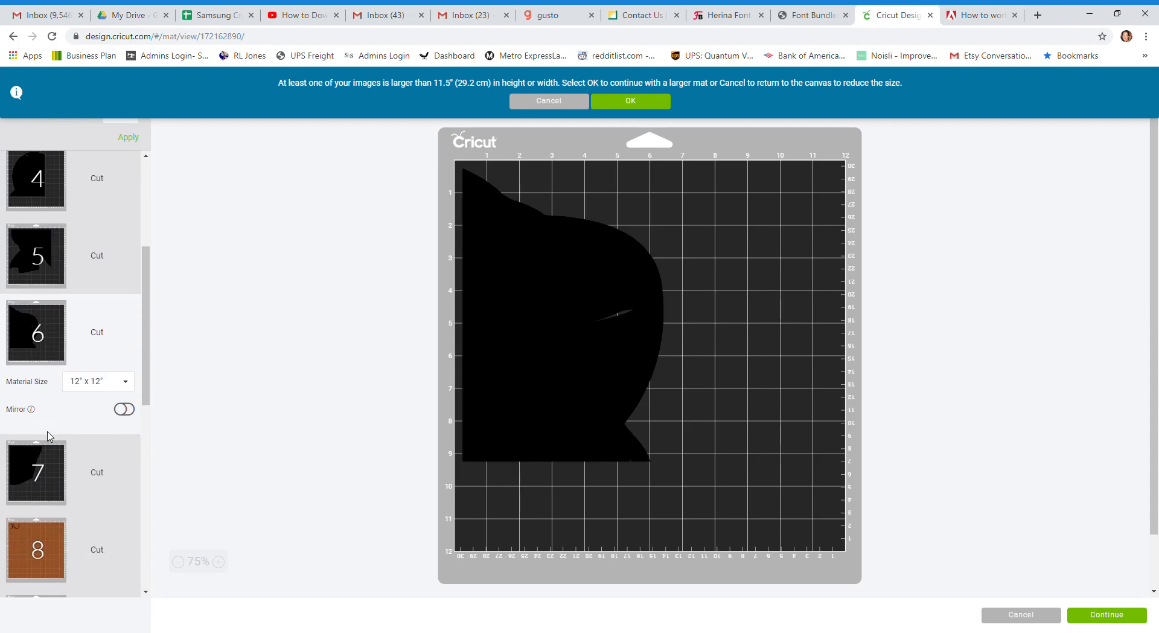
{"action": "scroll", "coordinate": [50, 435], "scroll_direction": "up", "scroll_amount": 1}
Step: Move the black piece on mat 6 to mat 3
{"action": "left_click", "coordinate": [620, 310]}
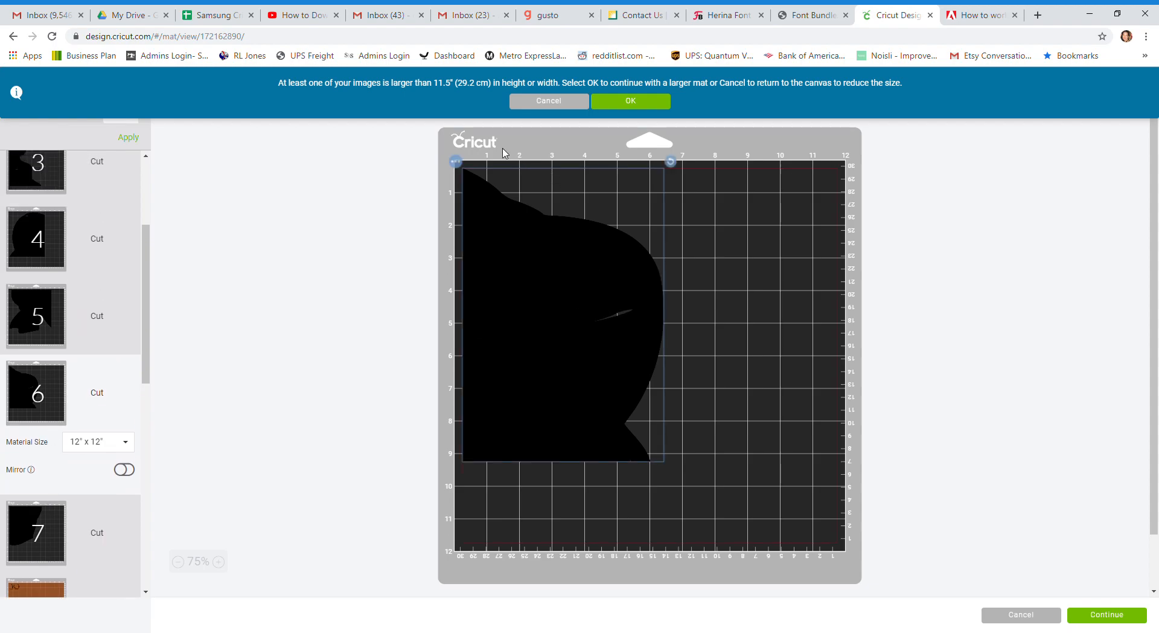
{"action": "left_click", "coordinate": [457, 162]}
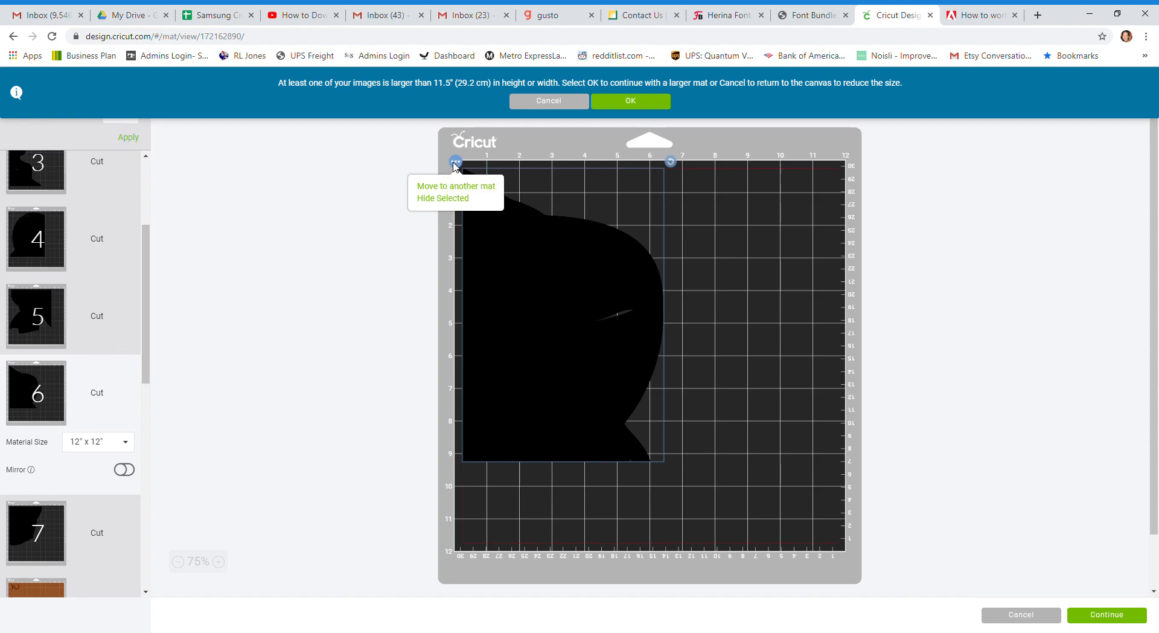
{"action": "left_click", "coordinate": [487, 192]}
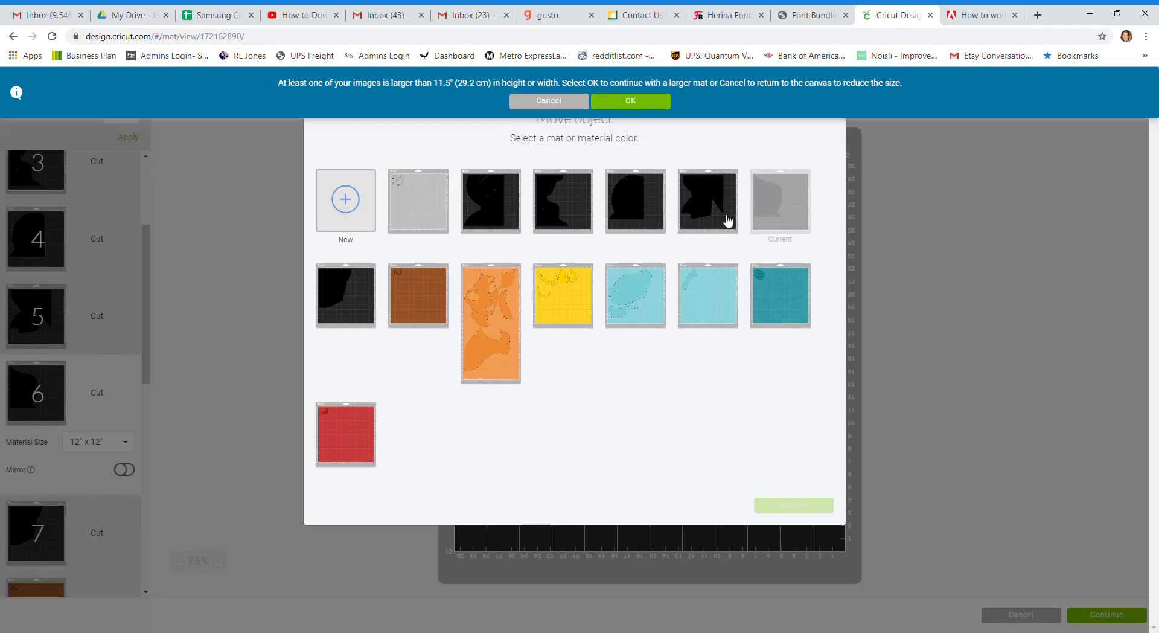
{"action": "left_click", "coordinate": [582, 228]}
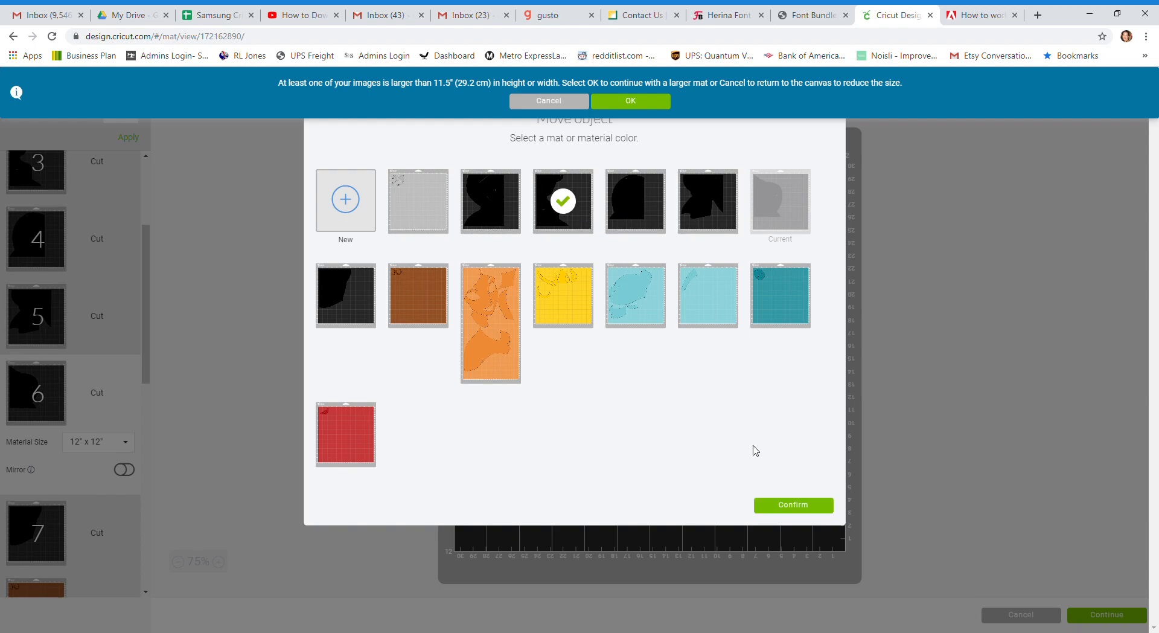
{"action": "left_click", "coordinate": [791, 506]}
Step: Rotate the added black piece on mat 3 about 180 degrees and fit it beside the existing piece without overlap
{"action": "left_click_drag", "start_coordinate": [602, 290], "coordinate": [833, 305]}
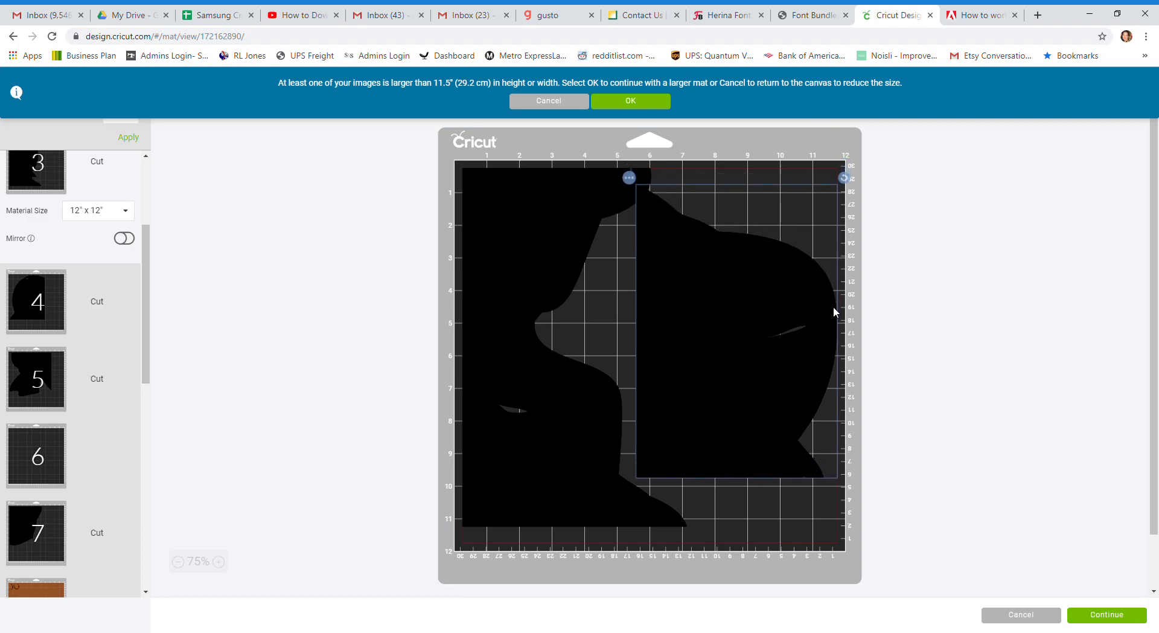
{"action": "left_click", "coordinate": [560, 390]}
{"action": "left_click_drag", "start_coordinate": [559, 389], "coordinate": [560, 366]}
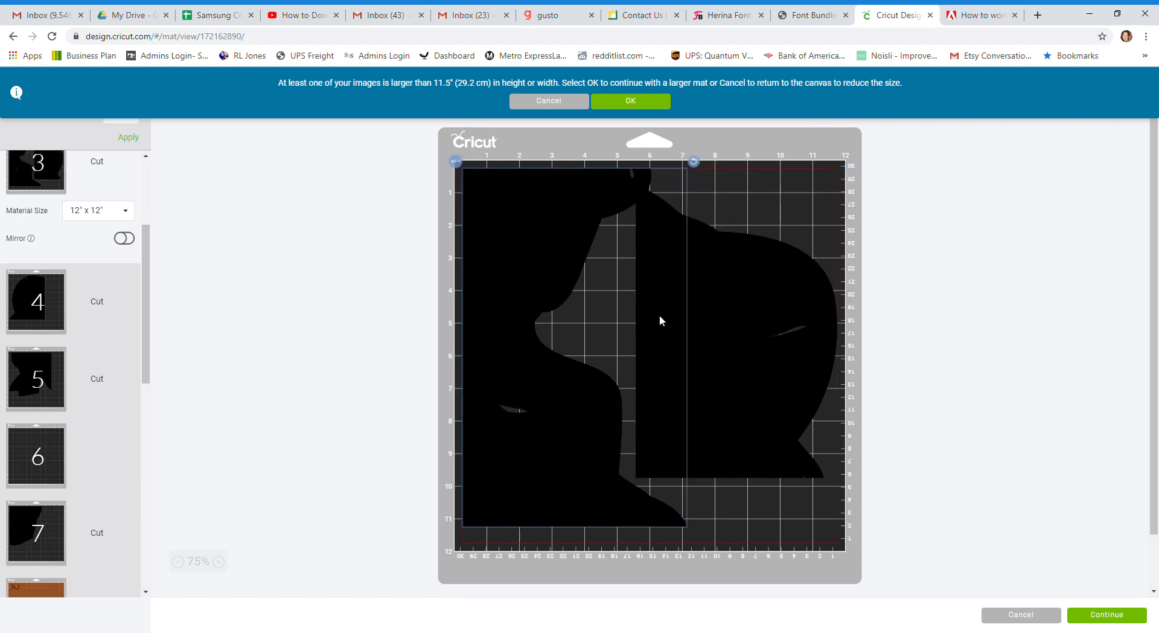
{"action": "left_click_drag", "start_coordinate": [740, 303], "coordinate": [741, 348]}
{"action": "left_click_drag", "start_coordinate": [845, 223], "coordinate": [691, 438]}
{"action": "mouse_move", "coordinate": [778, 397]}
{"action": "left_mouse_down"}
{"action": "mouse_move", "coordinate": [765, 389]}
{"action": "mouse_move", "coordinate": [781, 378]}
{"action": "left_mouse_up"}
{"action": "mouse_move", "coordinate": [844, 202]}
{"action": "left_mouse_down"}
{"action": "mouse_move", "coordinate": [824, 196]}
{"action": "mouse_move", "coordinate": [835, 203]}
{"action": "left_mouse_up"}
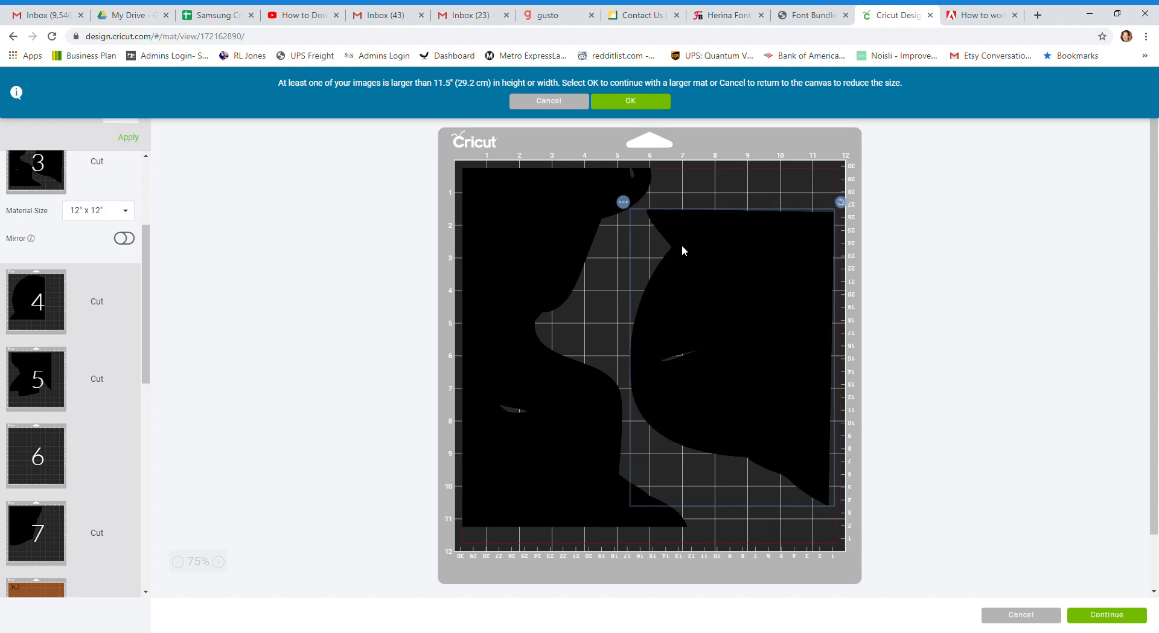
{"action": "left_click", "coordinate": [610, 274]}
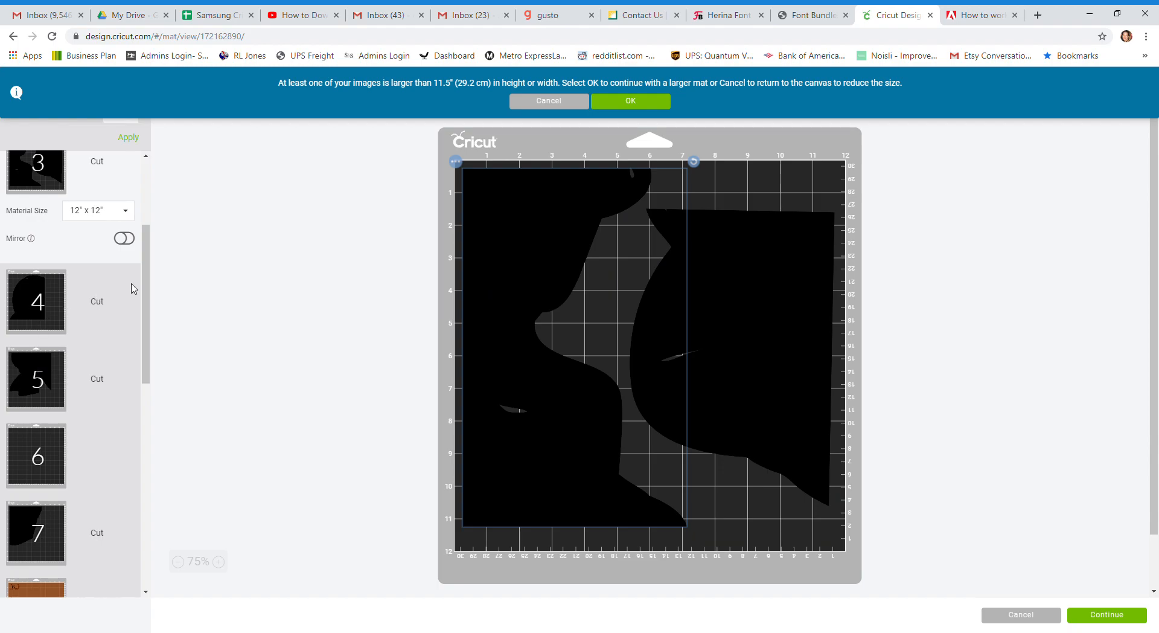
Step: Examine the black pieces on mats 4, 5 and 7 for remaining free space
{"action": "left_click", "coordinate": [43, 294]}
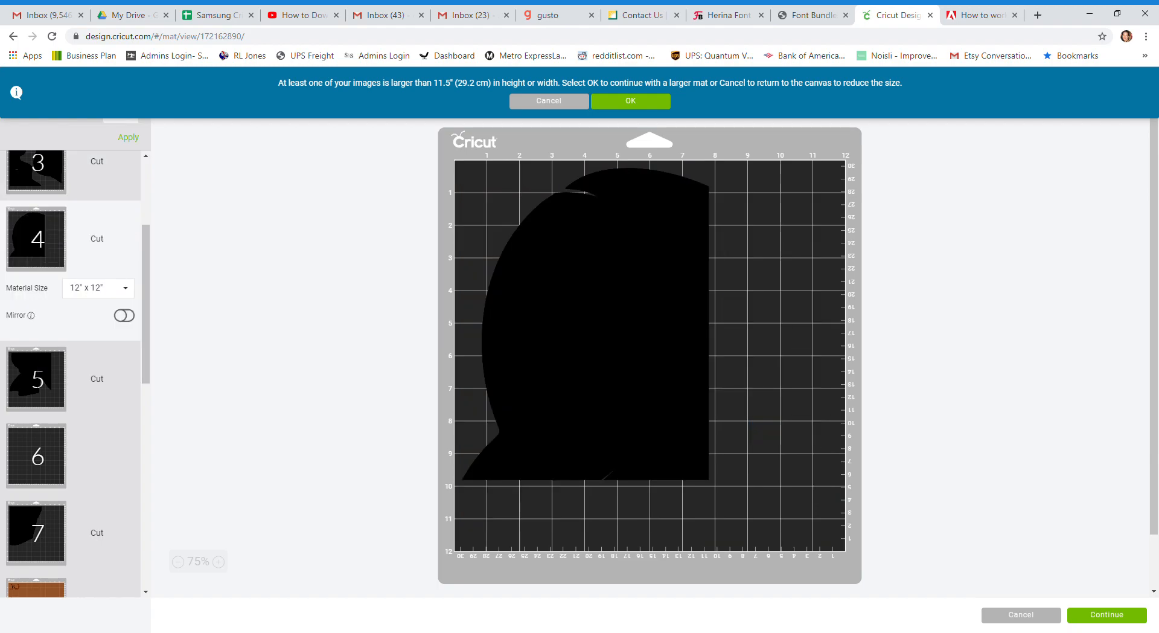
{"action": "left_click", "coordinate": [34, 384]}
{"action": "left_click", "coordinate": [41, 551]}
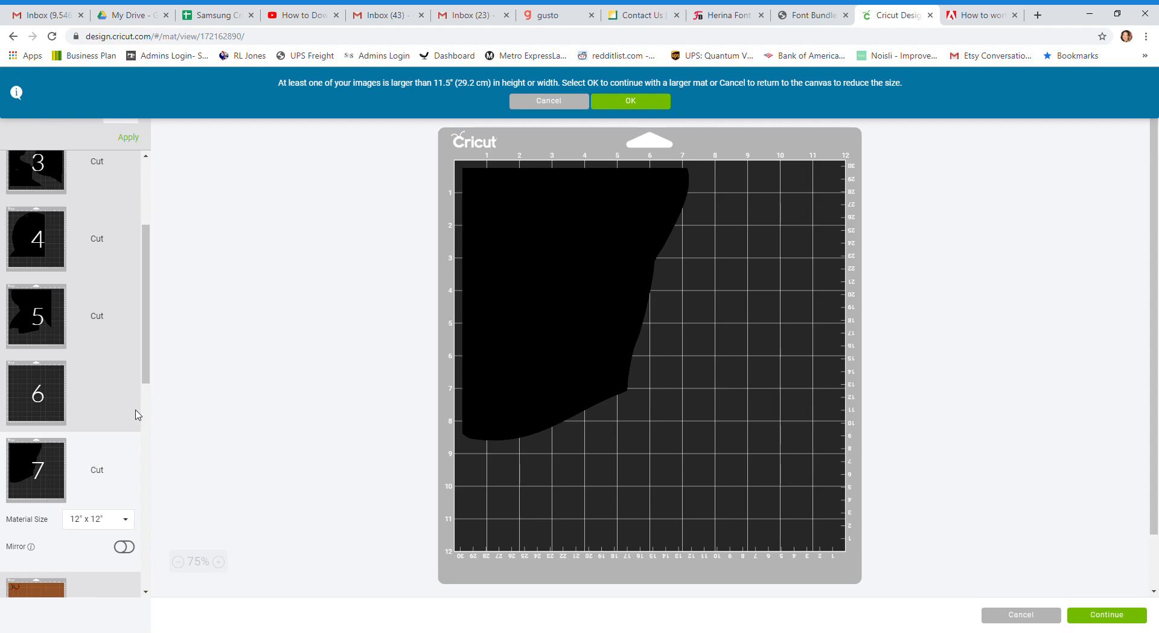
Step: Rotate and nest the two brown curved pieces on mat 8 closely together near the mat's upper corner
{"action": "left_click_drag", "start_coordinate": [147, 360], "coordinate": [146, 455]}
{"action": "left_click", "coordinate": [78, 363]}
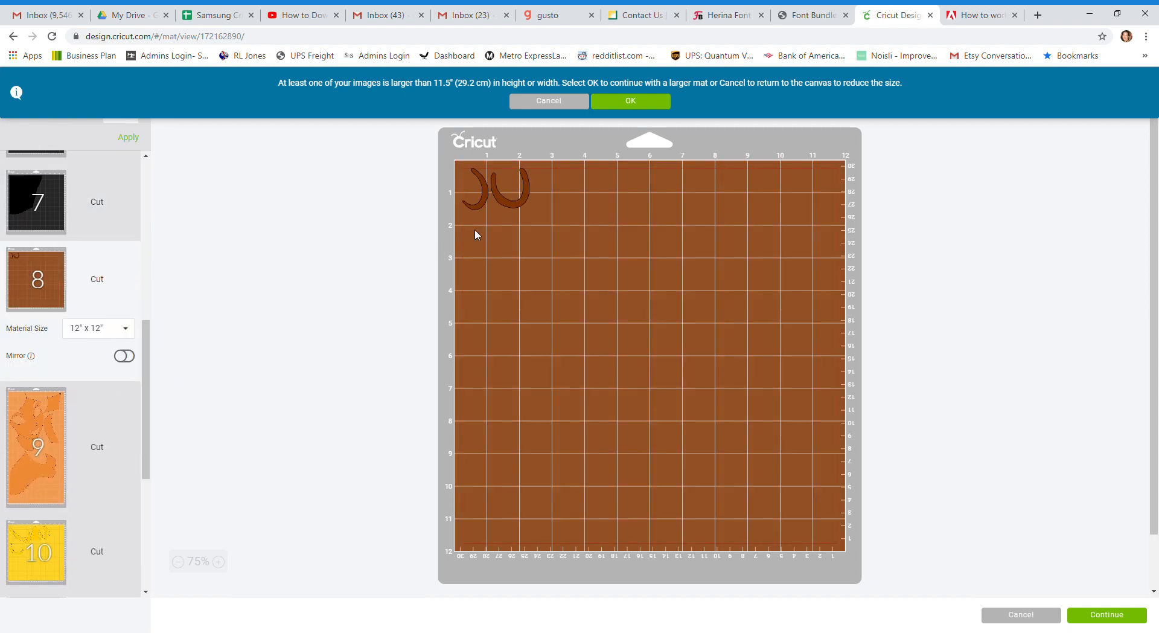
{"action": "mouse_move", "coordinate": [484, 201]}
{"action": "left_mouse_down"}
{"action": "mouse_move", "coordinate": [478, 226]}
{"action": "mouse_move", "coordinate": [496, 266]}
{"action": "mouse_move", "coordinate": [469, 217]}
{"action": "left_mouse_up"}
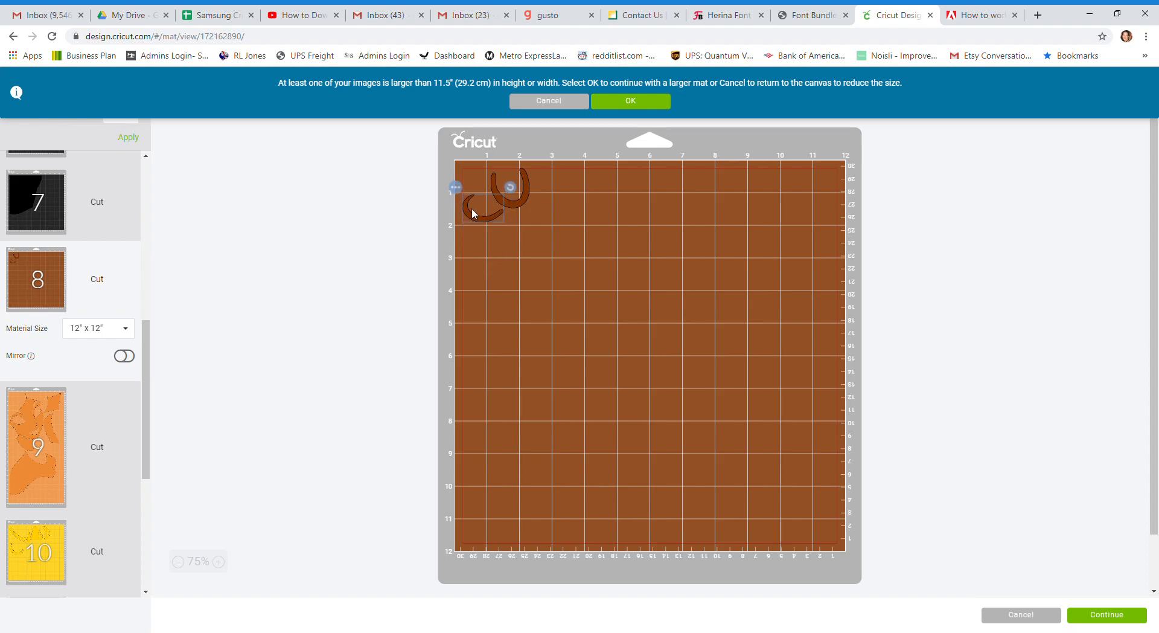
{"action": "left_click", "coordinate": [520, 195]}
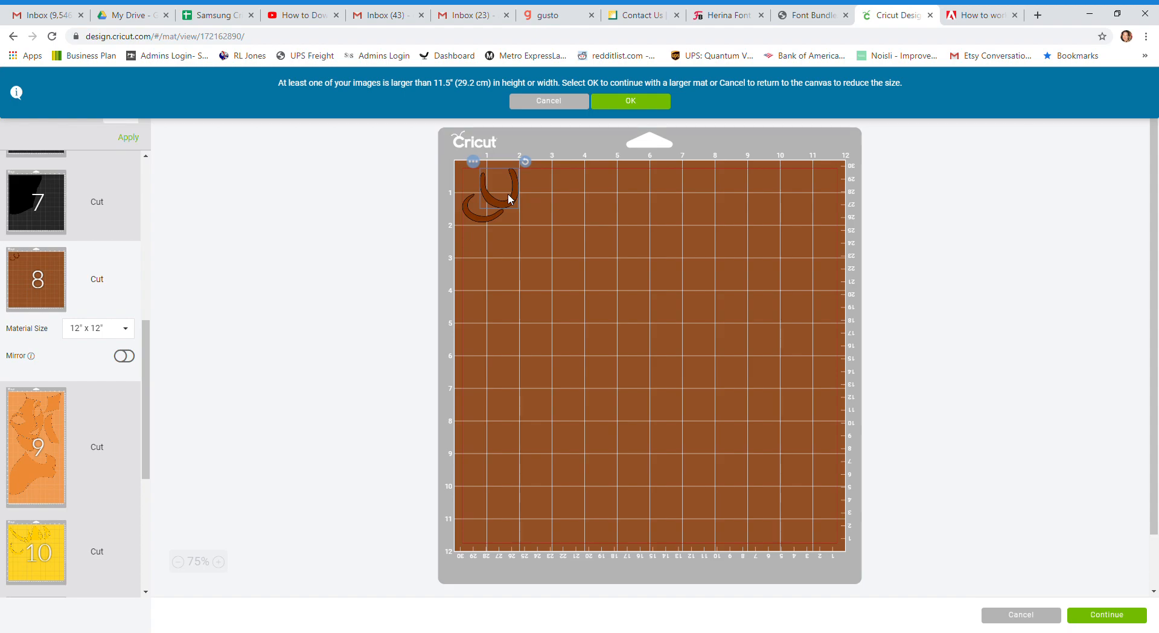
{"action": "left_click_drag", "start_coordinate": [526, 164], "coordinate": [513, 186]}
{"action": "mouse_move", "coordinate": [514, 184]}
{"action": "mouse_move", "coordinate": [524, 161]}
{"action": "left_mouse_down"}
{"action": "mouse_move", "coordinate": [534, 176]}
{"action": "mouse_move", "coordinate": [539, 159]}
{"action": "mouse_move", "coordinate": [505, 172]}
{"action": "left_mouse_up"}
{"action": "left_click", "coordinate": [507, 251]}
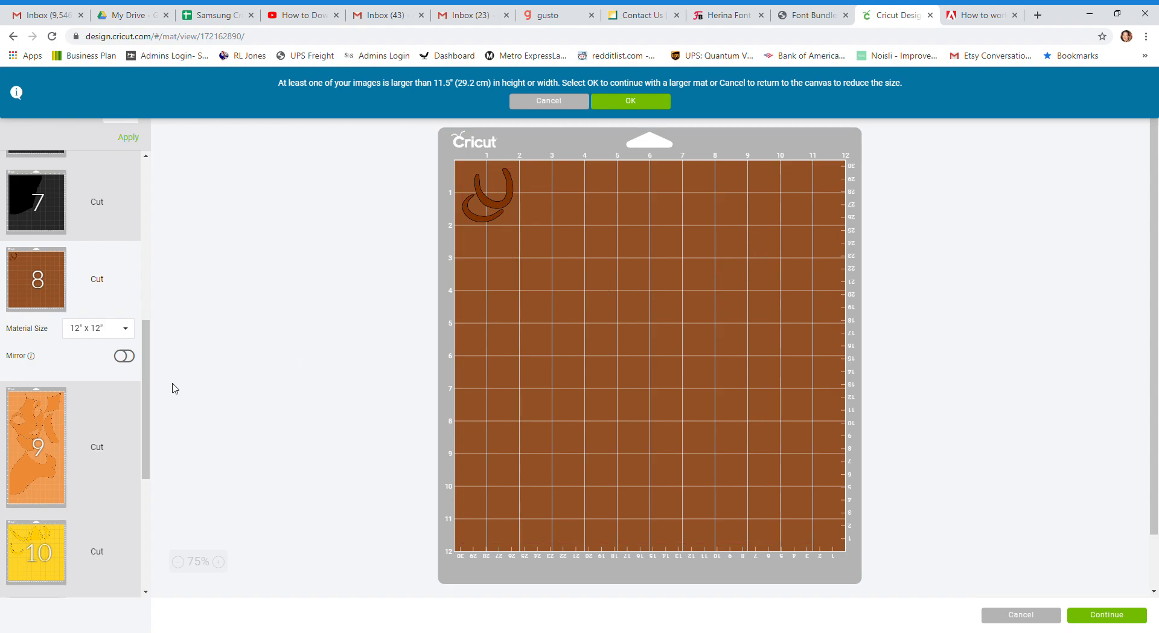
Step: Examine the orange pieces along the 24-inch length of mat 9, especially the face and the attached neck
{"action": "left_click", "coordinate": [52, 415]}
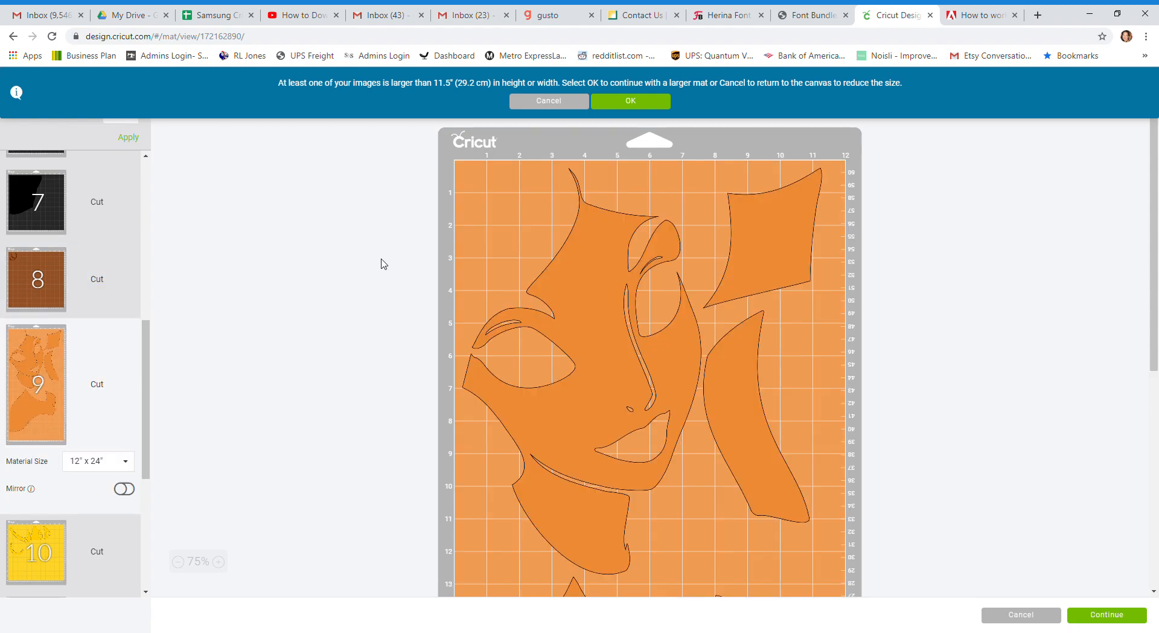
{"action": "scroll", "coordinate": [571, 336], "scroll_direction": "down", "scroll_amount": 3}
{"action": "scroll", "coordinate": [571, 336], "scroll_direction": "down", "scroll_amount": 2}
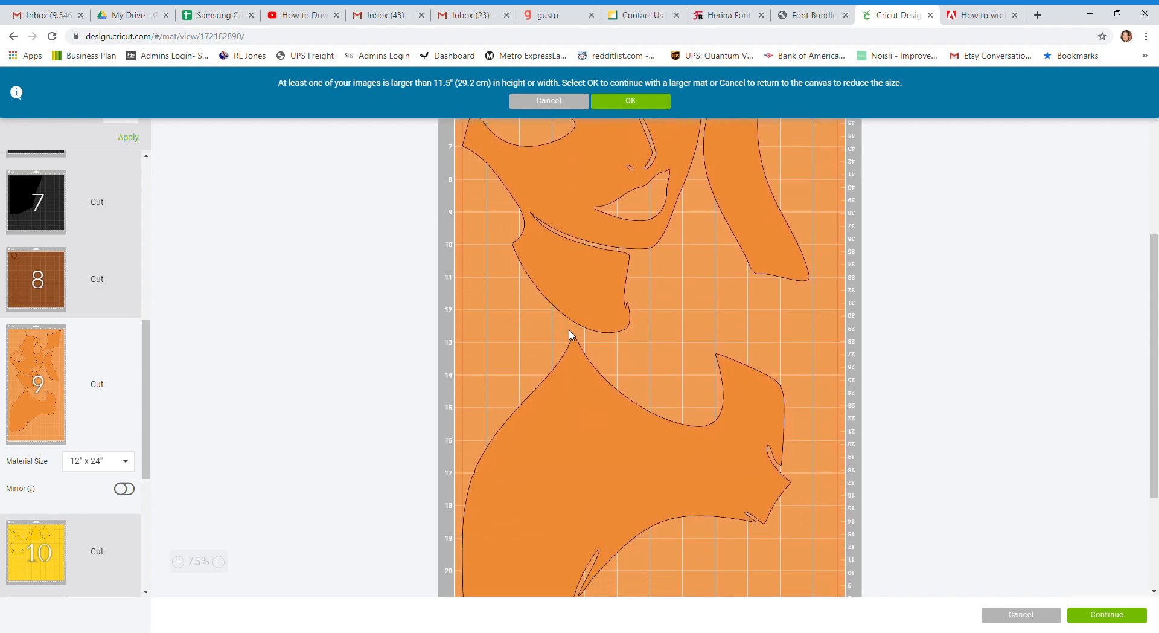
{"action": "scroll", "coordinate": [571, 336], "scroll_direction": "up", "scroll_amount": 4}
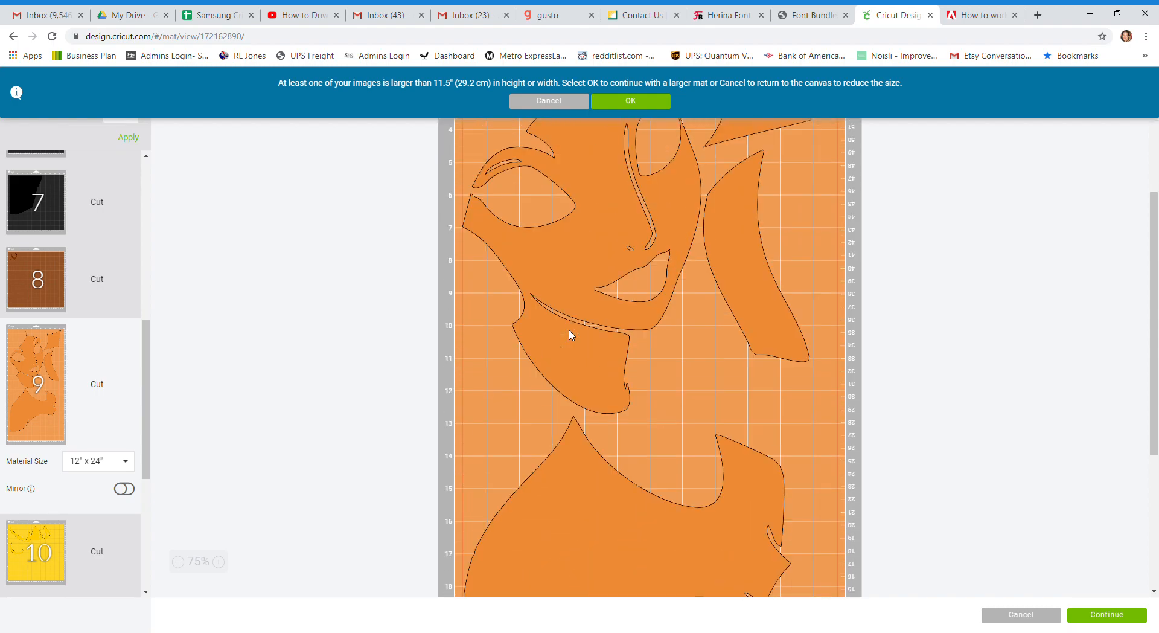
{"action": "scroll", "coordinate": [571, 336], "scroll_direction": "up", "scroll_amount": 1}
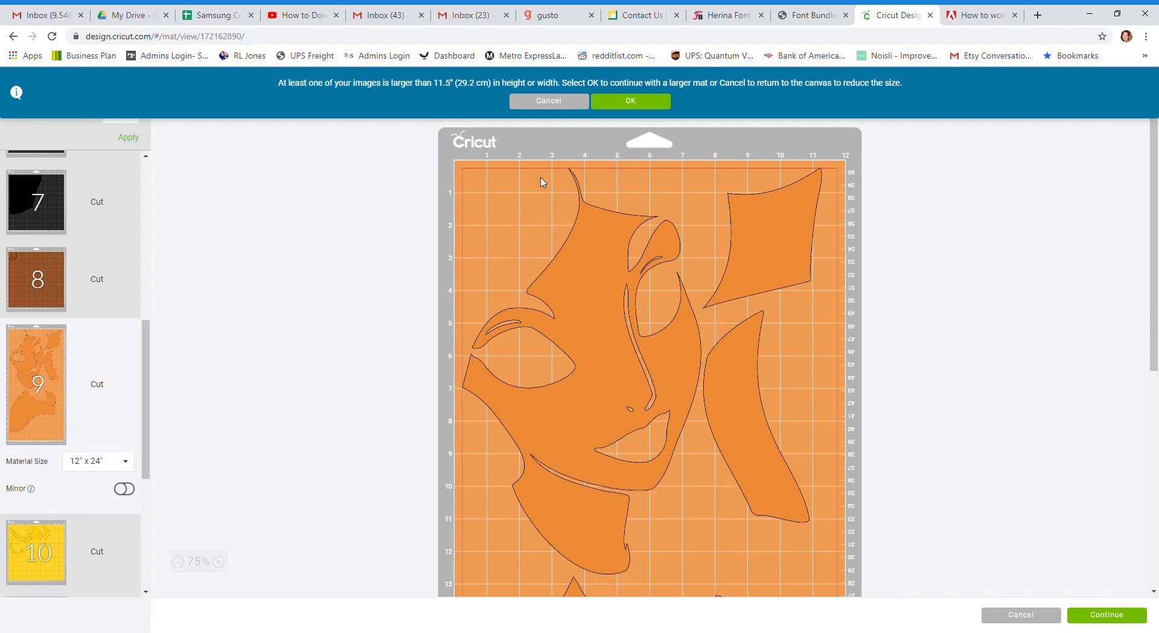
Step: Return to the canvas and move the orange face piece into the open area away from the other orange pieces
{"action": "left_click", "coordinate": [552, 102]}
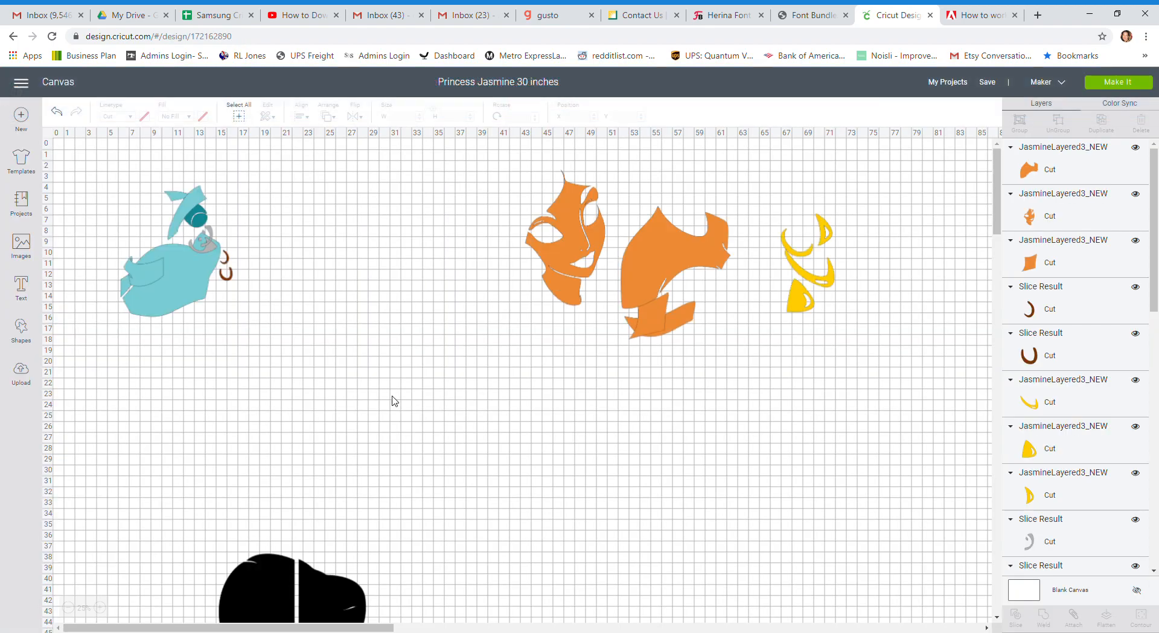
{"action": "left_click", "coordinate": [579, 265]}
{"action": "left_click_drag", "start_coordinate": [578, 266], "coordinate": [479, 291]}
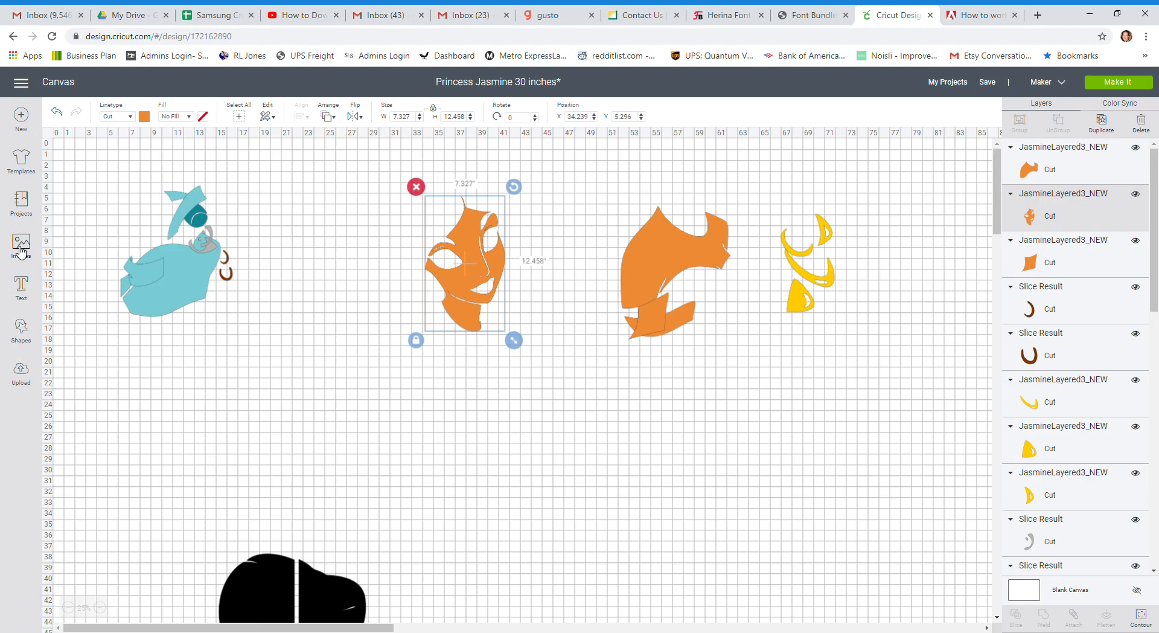
Step: Add a square, enlarge and rotate it about 40 degrees, and place it over the neck of the orange face piece
{"action": "left_click", "coordinate": [21, 332]}
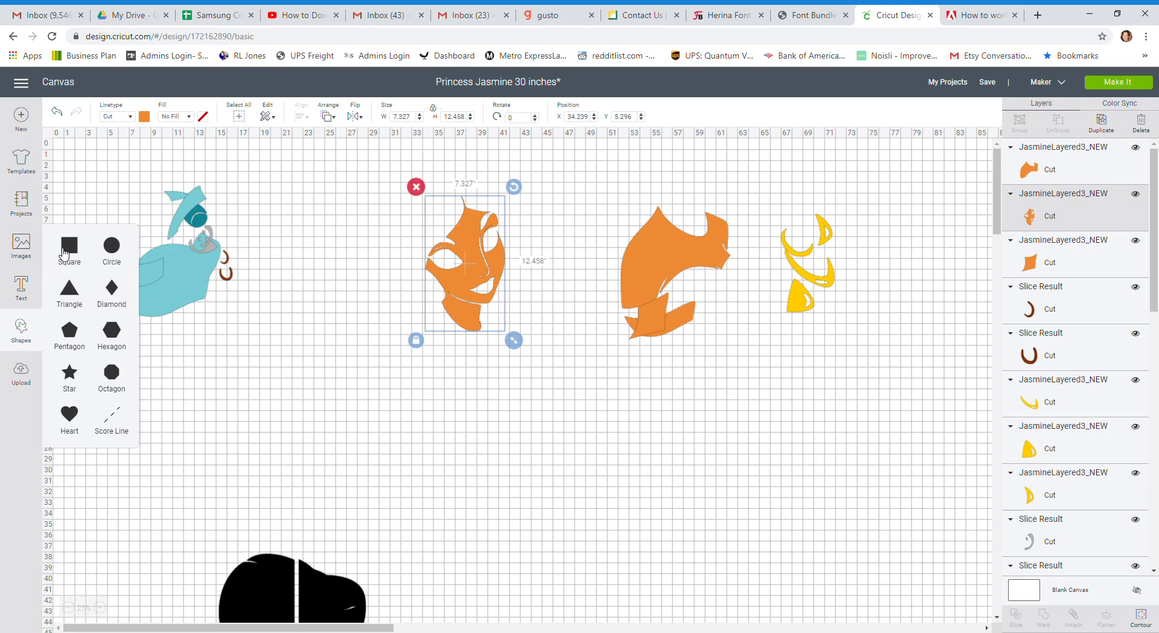
{"action": "left_click", "coordinate": [69, 254]}
{"action": "left_click_drag", "start_coordinate": [118, 198], "coordinate": [415, 378]}
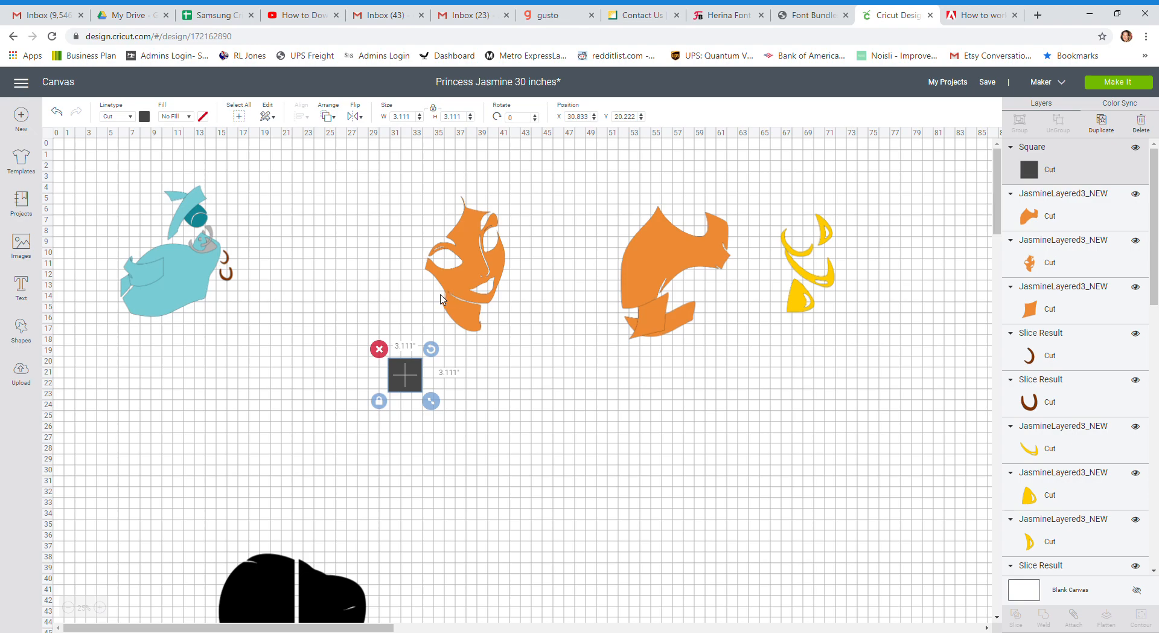
{"action": "left_click_drag", "start_coordinate": [407, 378], "coordinate": [567, 484]}
{"action": "left_click_drag", "start_coordinate": [523, 378], "coordinate": [478, 347]}
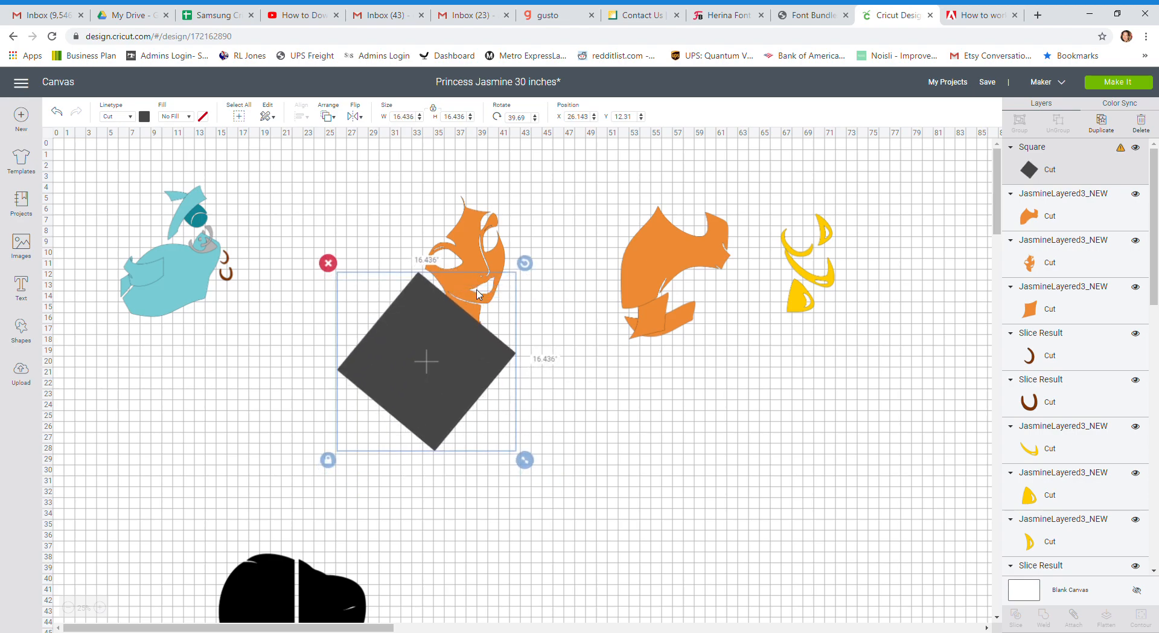
Step: Adjust the large square's rotation to about 34 degrees and fit its upper edge along the jawline so it covers the neck
{"action": "left_click", "coordinate": [100, 607]}
{"action": "scroll", "coordinate": [559, 408], "scroll_direction": "down", "scroll_amount": 4}
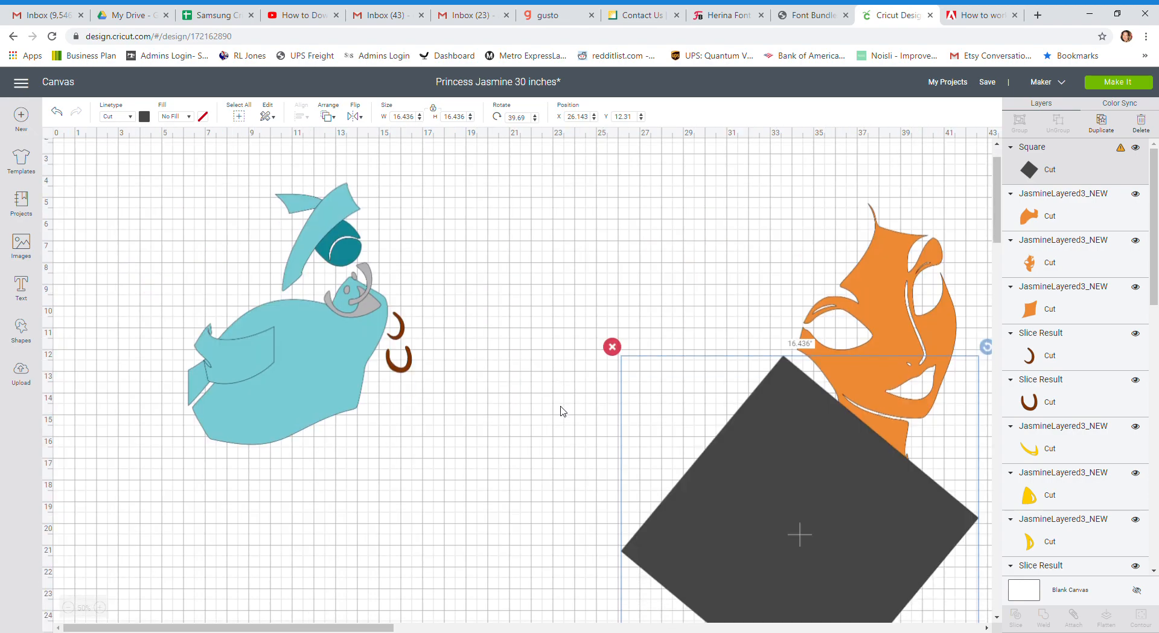
{"action": "left_click_drag", "start_coordinate": [229, 628], "coordinate": [304, 628]}
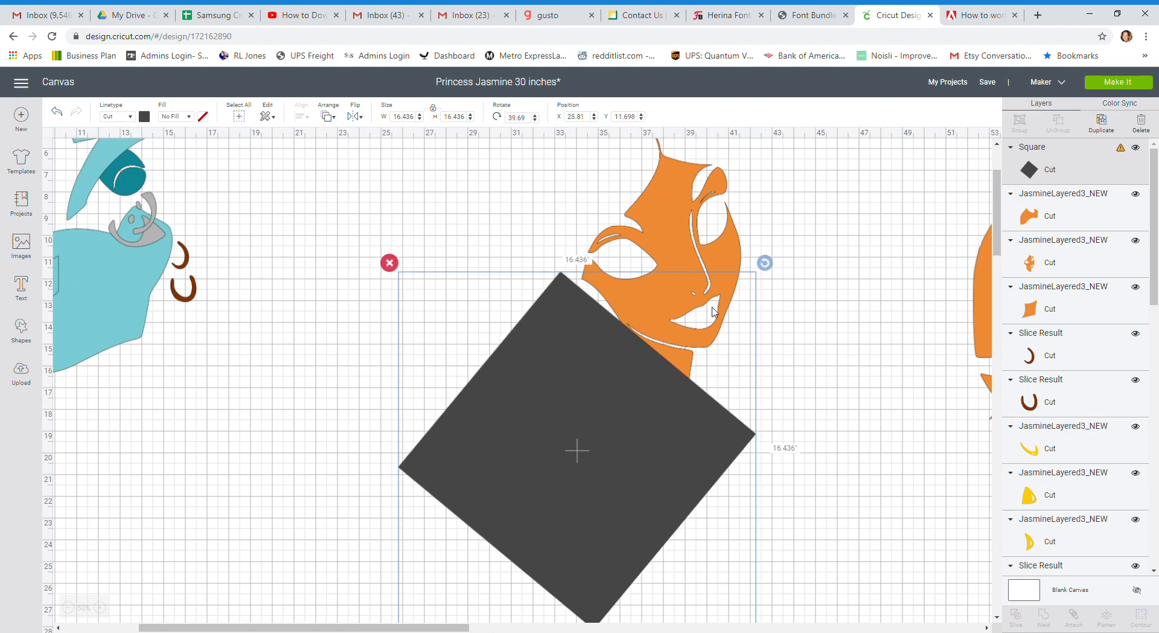
{"action": "left_click_drag", "start_coordinate": [765, 263], "coordinate": [588, 248]}
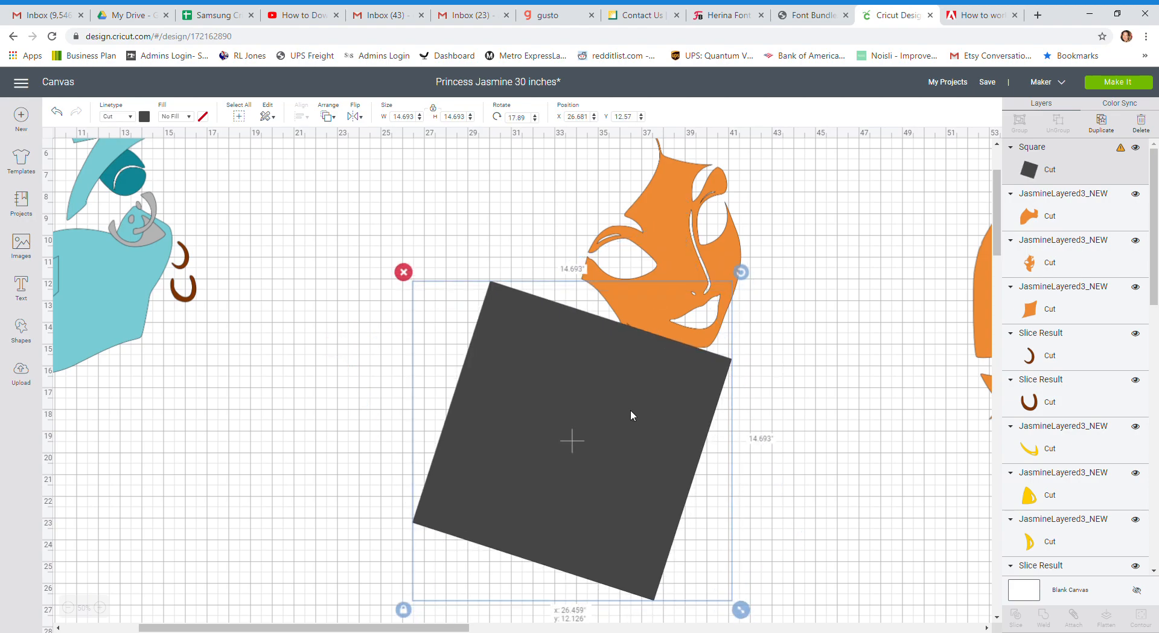
{"action": "left_click_drag", "start_coordinate": [630, 414], "coordinate": [630, 417]}
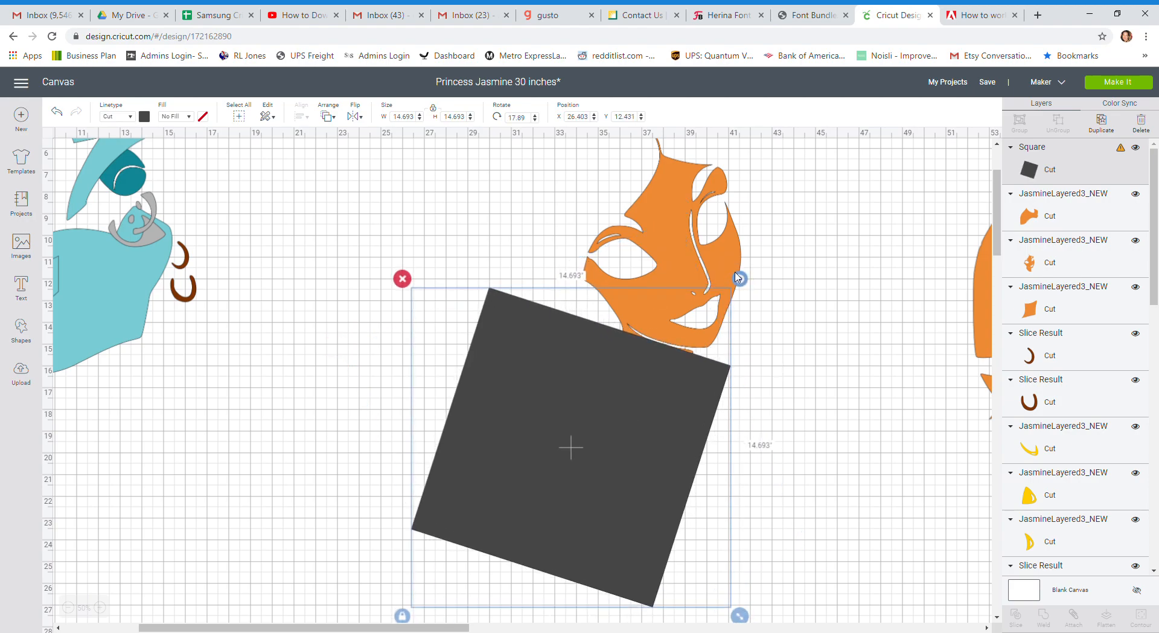
{"action": "left_click_drag", "start_coordinate": [738, 279], "coordinate": [754, 298]}
{"action": "left_click_drag", "start_coordinate": [617, 395], "coordinate": [596, 371]}
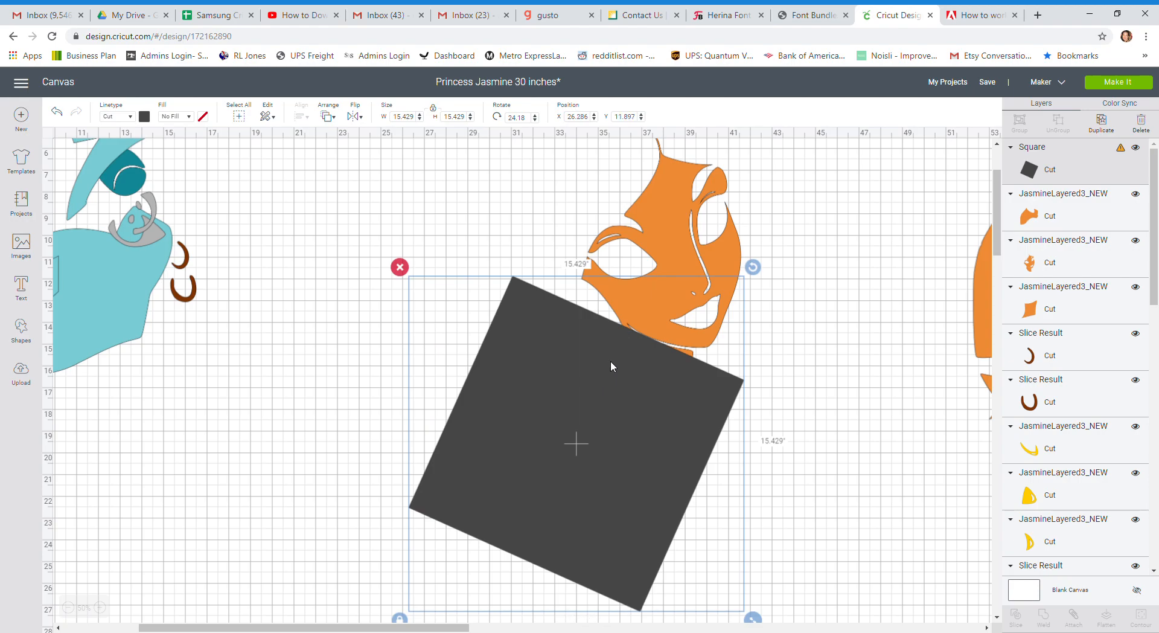
{"action": "left_click_drag", "start_coordinate": [758, 275], "coordinate": [765, 323]}
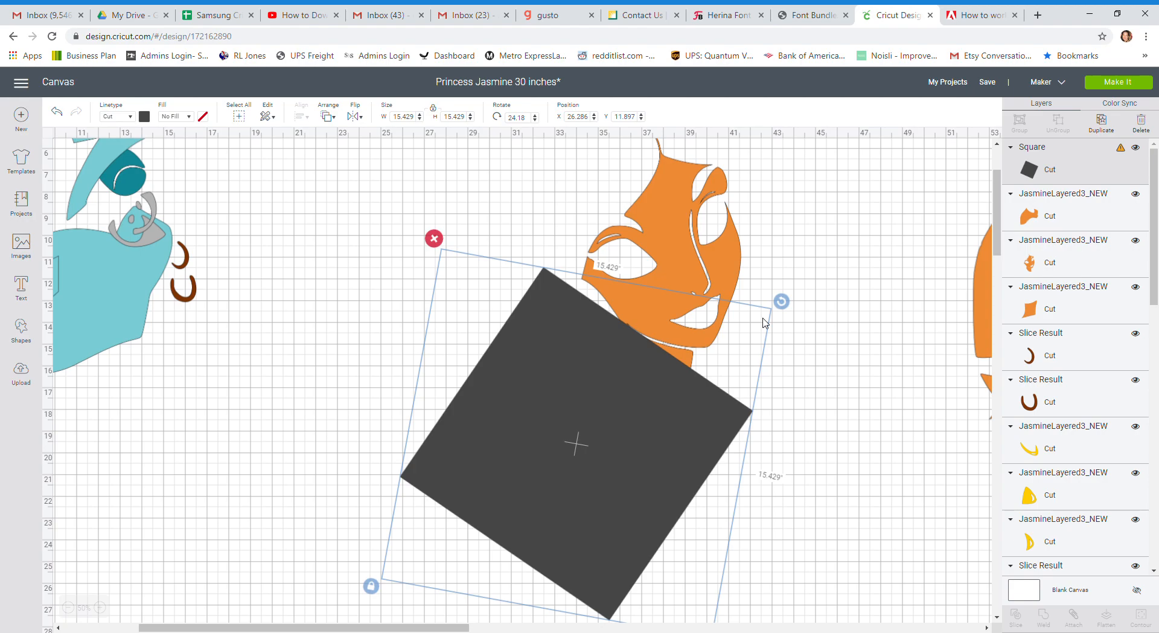
{"action": "left_click_drag", "start_coordinate": [763, 320], "coordinate": [763, 320]}
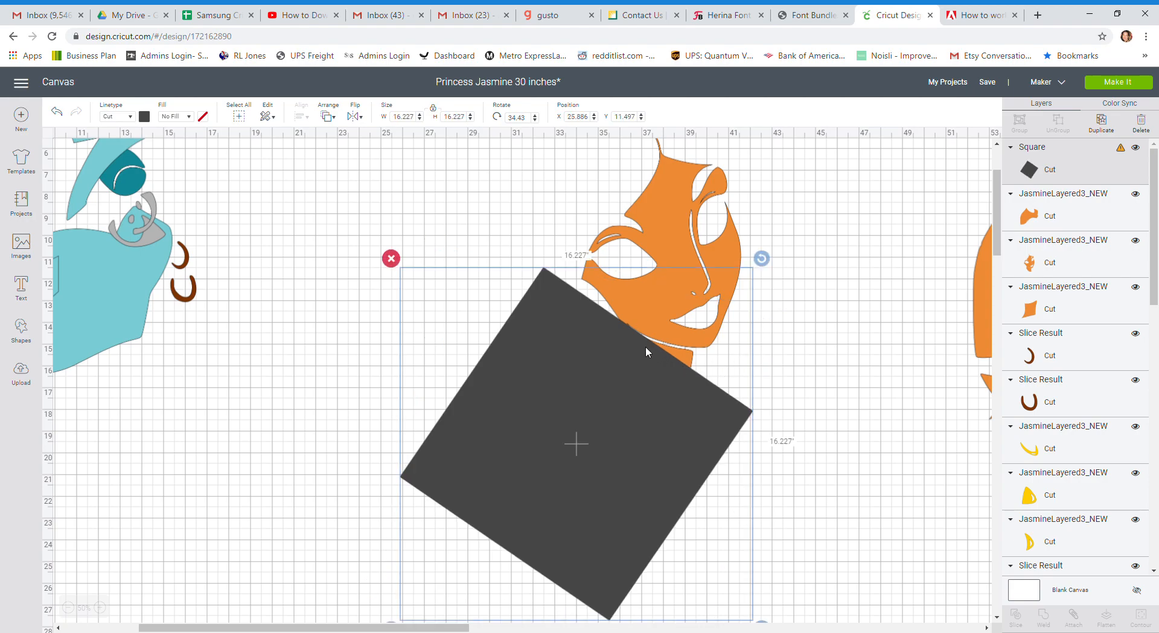
Step: Add a second small square, rotate it about 24 degrees, and place it over the uncovered part of the neck below the chin
{"action": "left_click", "coordinate": [21, 329]}
{"action": "left_click", "coordinate": [70, 251]}
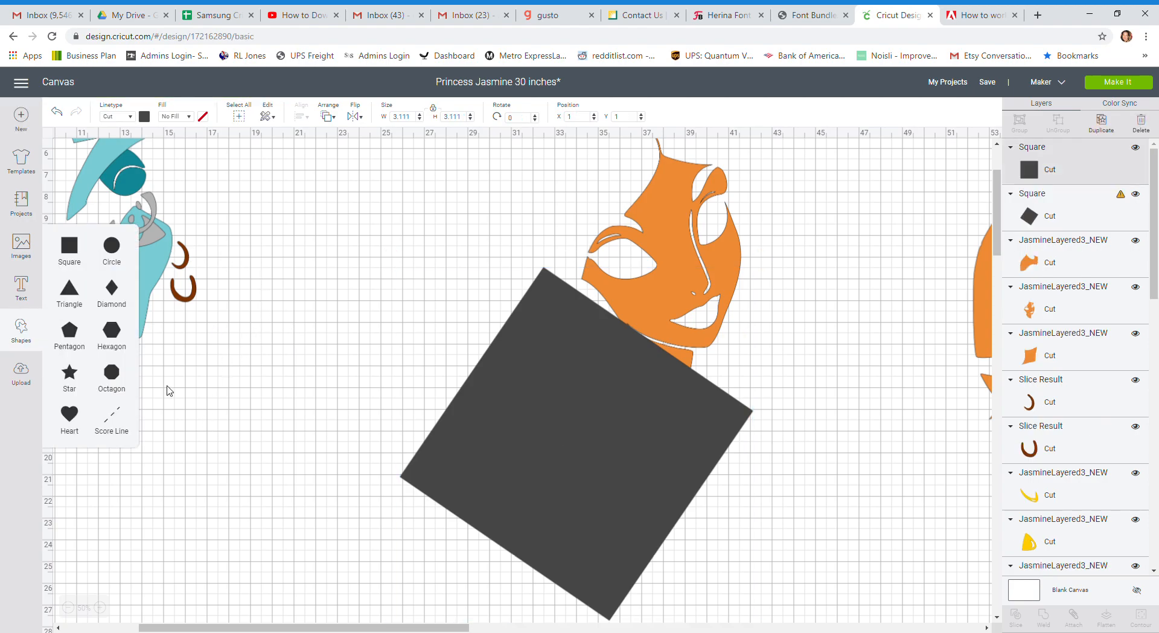
{"action": "left_click", "coordinate": [207, 352]}
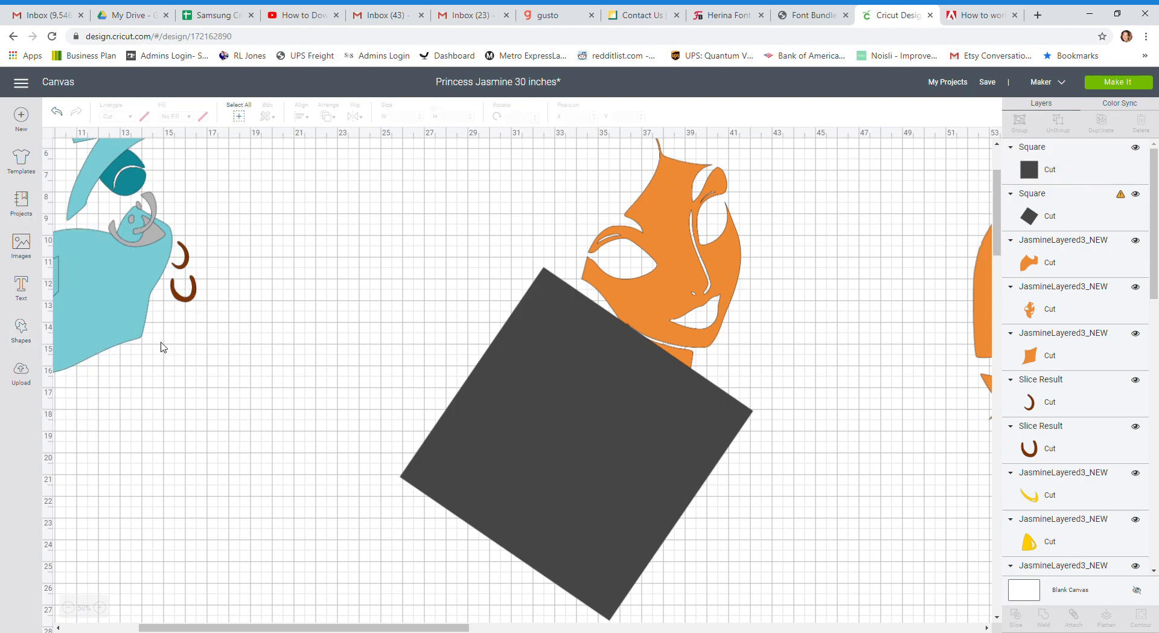
{"action": "left_click_drag", "start_coordinate": [259, 628], "coordinate": [186, 628]}
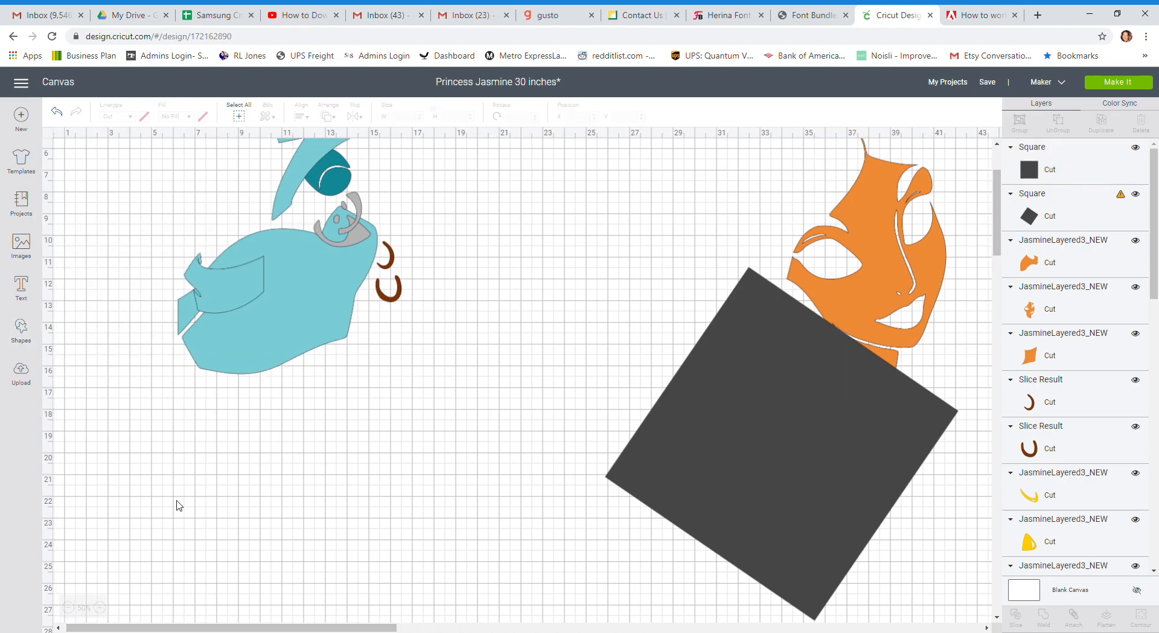
{"action": "scroll", "coordinate": [122, 493], "scroll_direction": "up", "scroll_amount": 2}
{"action": "left_click_drag", "start_coordinate": [123, 184], "coordinate": [990, 495]}
{"action": "scroll", "coordinate": [419, 482], "scroll_direction": "down", "scroll_amount": 2}
{"action": "left_click_drag", "start_coordinate": [358, 628], "coordinate": [436, 628]}
{"action": "left_click_drag", "start_coordinate": [735, 375], "coordinate": [623, 384]}
{"action": "left_click_drag", "start_coordinate": [687, 349], "coordinate": [666, 374]}
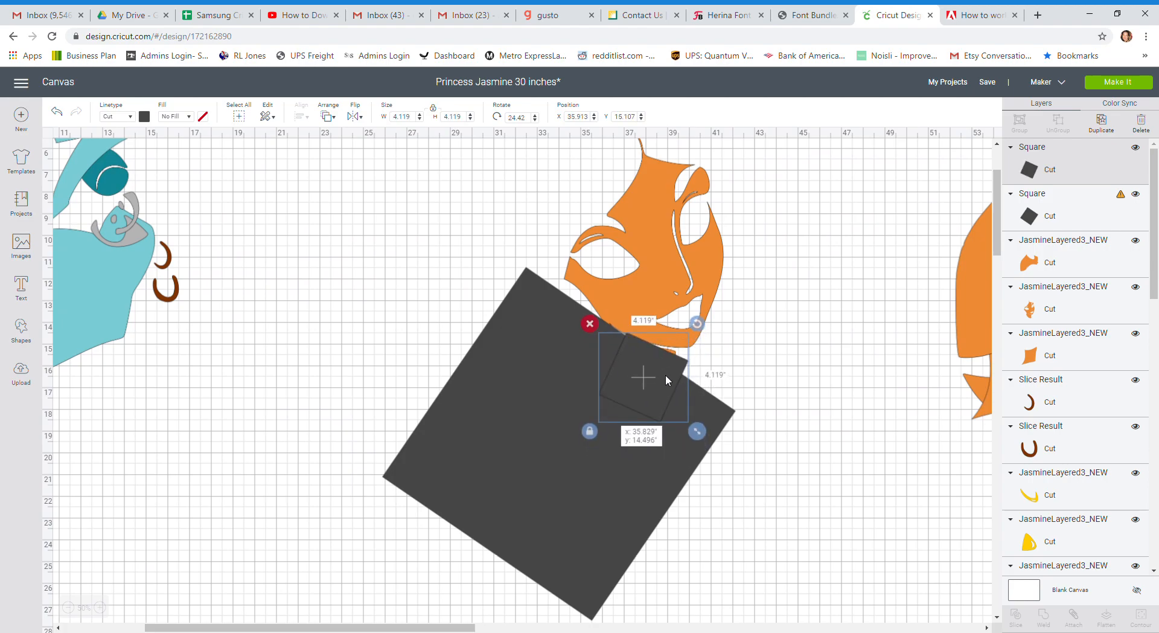
Step: Rotate the small square to about 13.5 degrees and fit its upper edge just under the chin
{"action": "left_click_drag", "start_coordinate": [698, 323], "coordinate": [684, 313]}
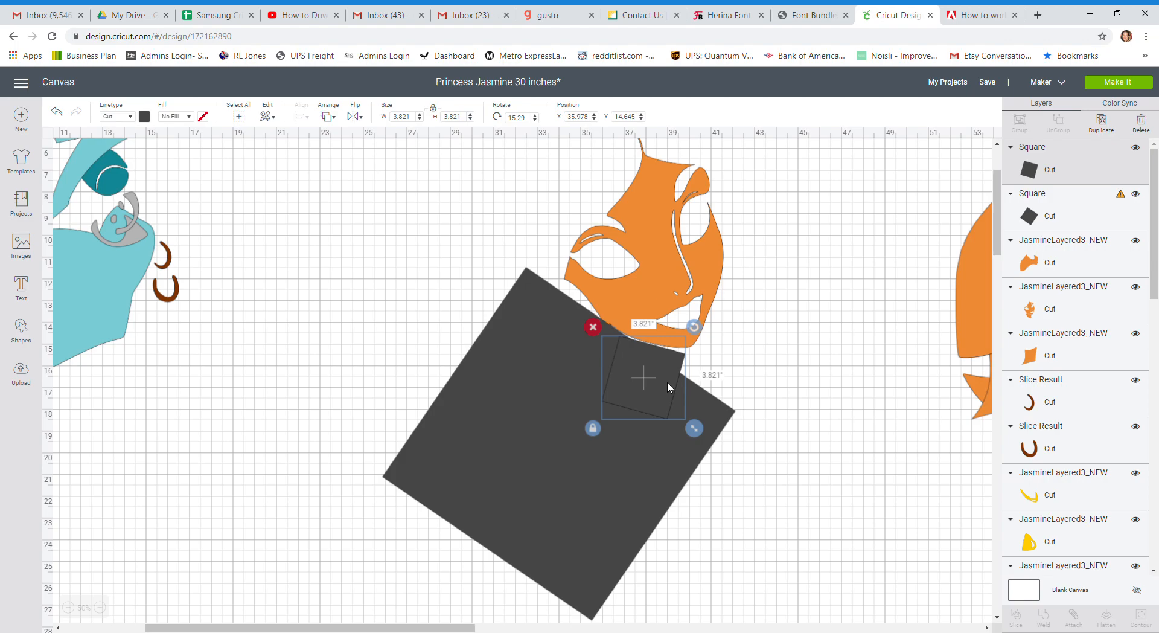
{"action": "left_click_drag", "start_coordinate": [668, 382], "coordinate": [667, 382]}
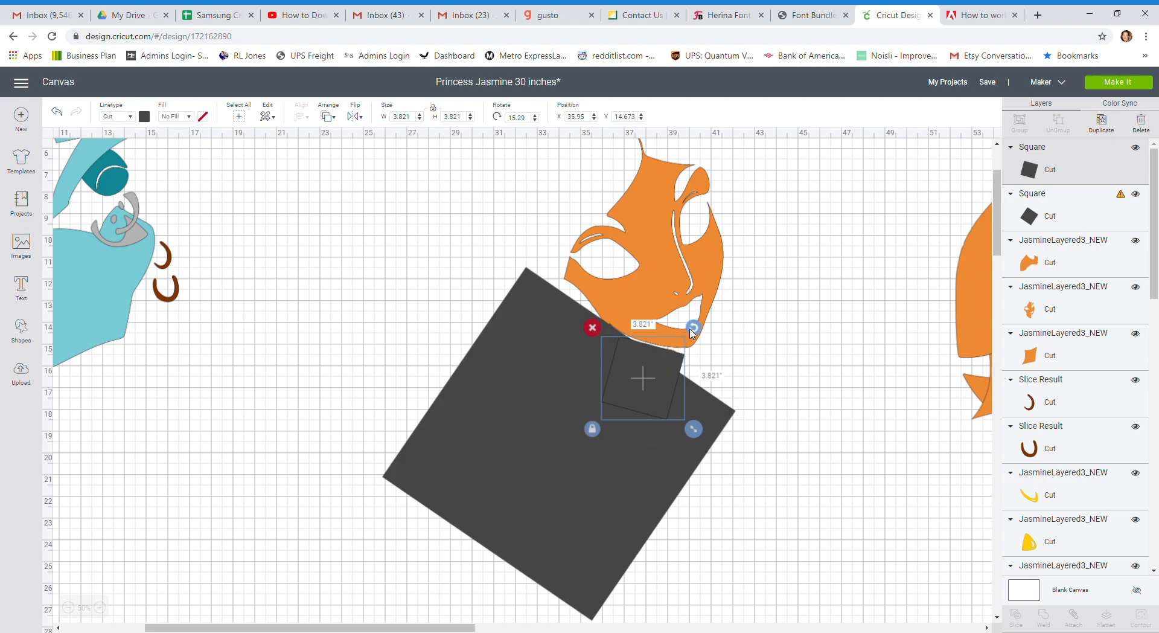
{"action": "mouse_move", "coordinate": [690, 329]}
{"action": "left_mouse_down"}
{"action": "mouse_move", "coordinate": [689, 302]}
{"action": "mouse_move", "coordinate": [700, 319]}
{"action": "left_mouse_up"}
{"action": "left_click_drag", "start_coordinate": [659, 362], "coordinate": [665, 361]}
{"action": "left_click", "coordinate": [693, 357]}
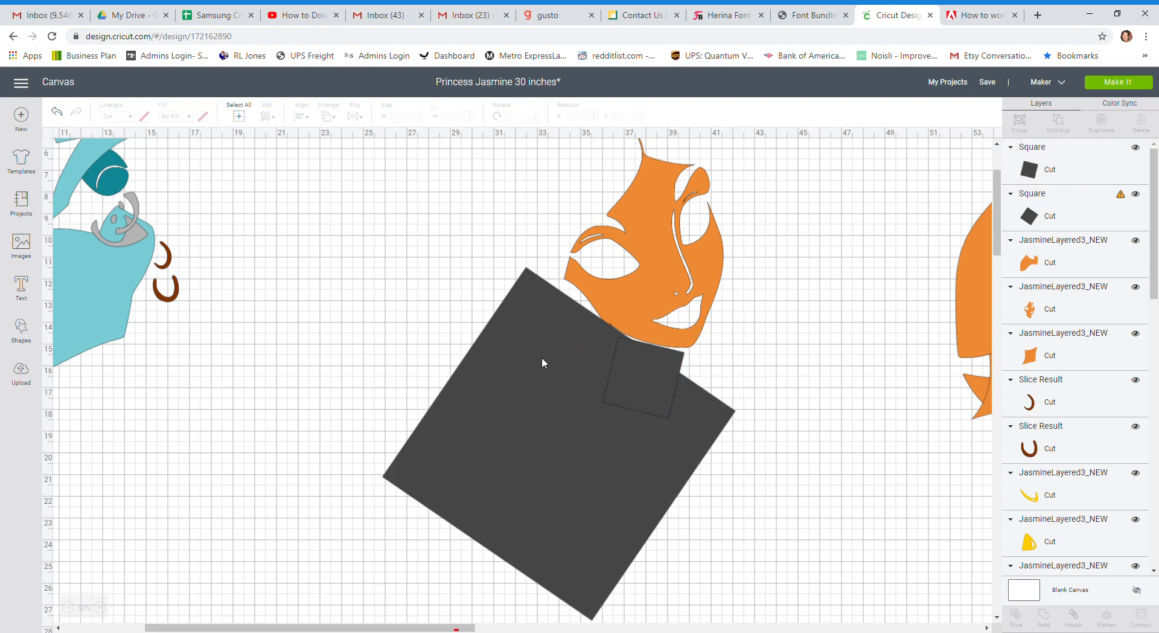
Step: Weld the large and small dark squares over the neck into a single shape
{"action": "left_click_drag", "start_coordinate": [433, 328], "coordinate": [535, 338]}
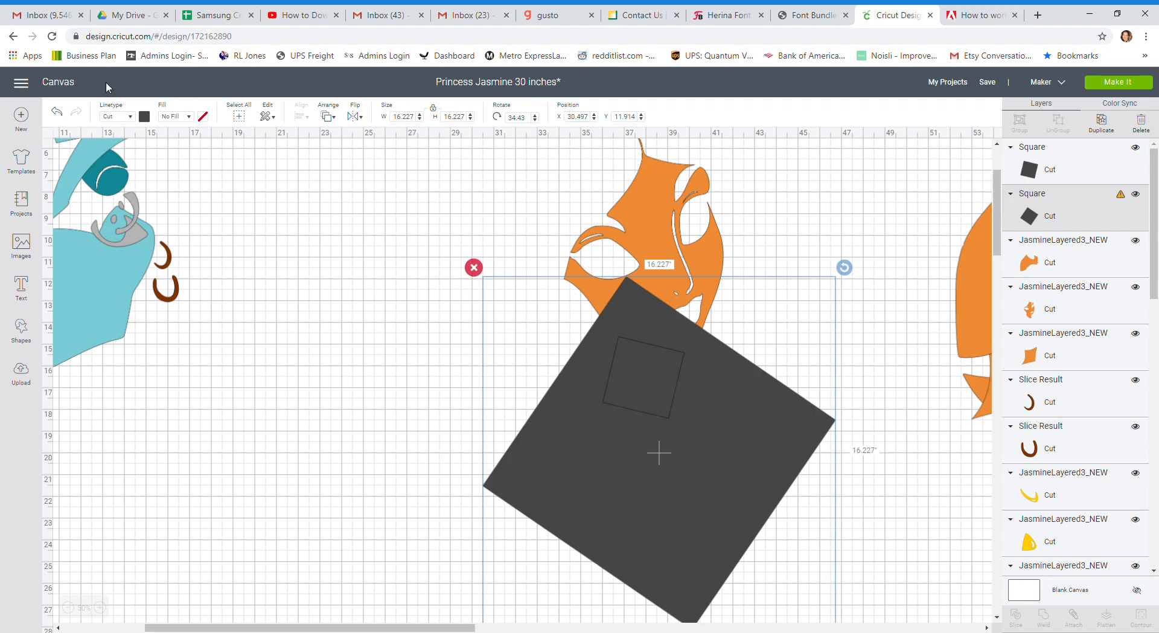
{"action": "left_click", "coordinate": [55, 114]}
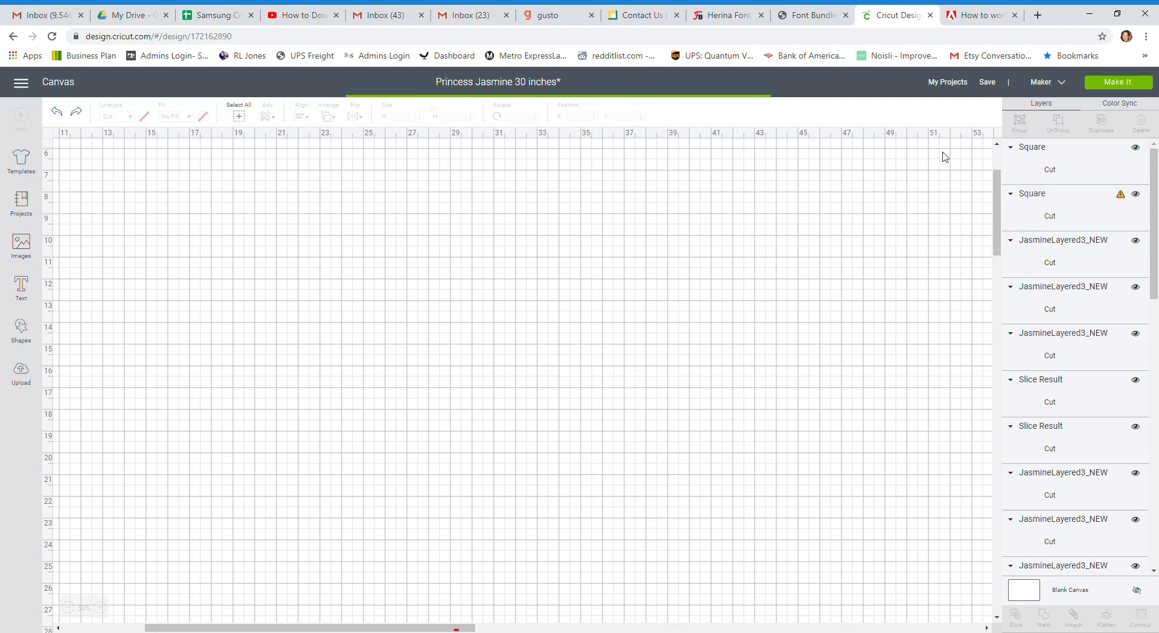
{"action": "left_click", "coordinate": [1039, 172]}
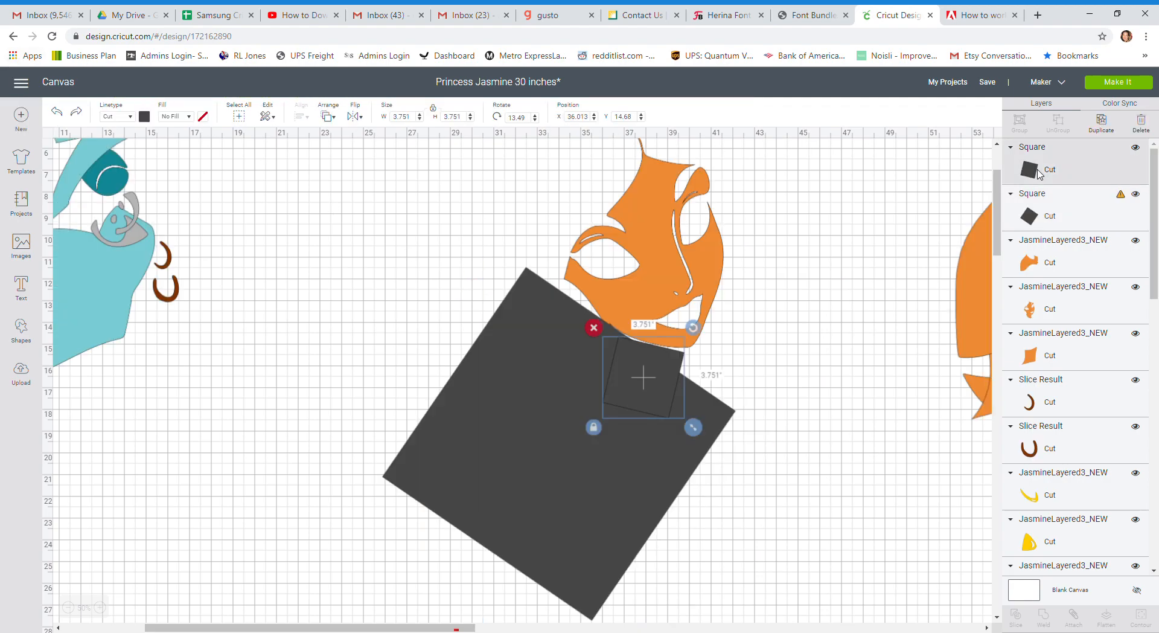
{"action": "left_click", "coordinate": [1051, 205], "text": "shift"}
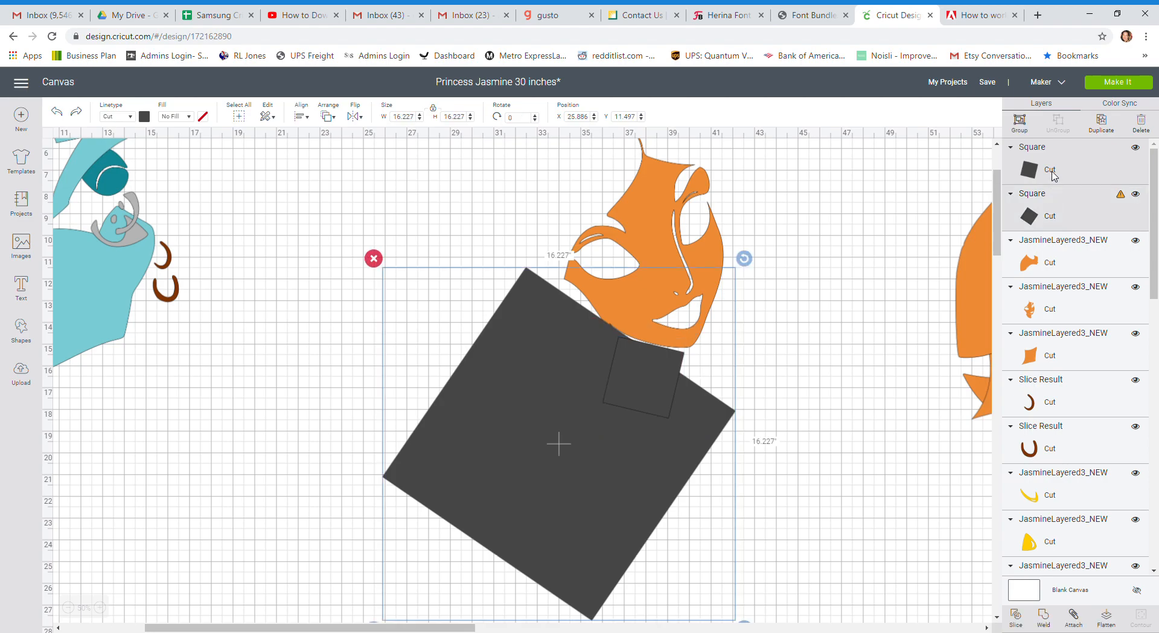
{"action": "left_click", "coordinate": [1053, 175]}
{"action": "left_click", "coordinate": [1034, 176]}
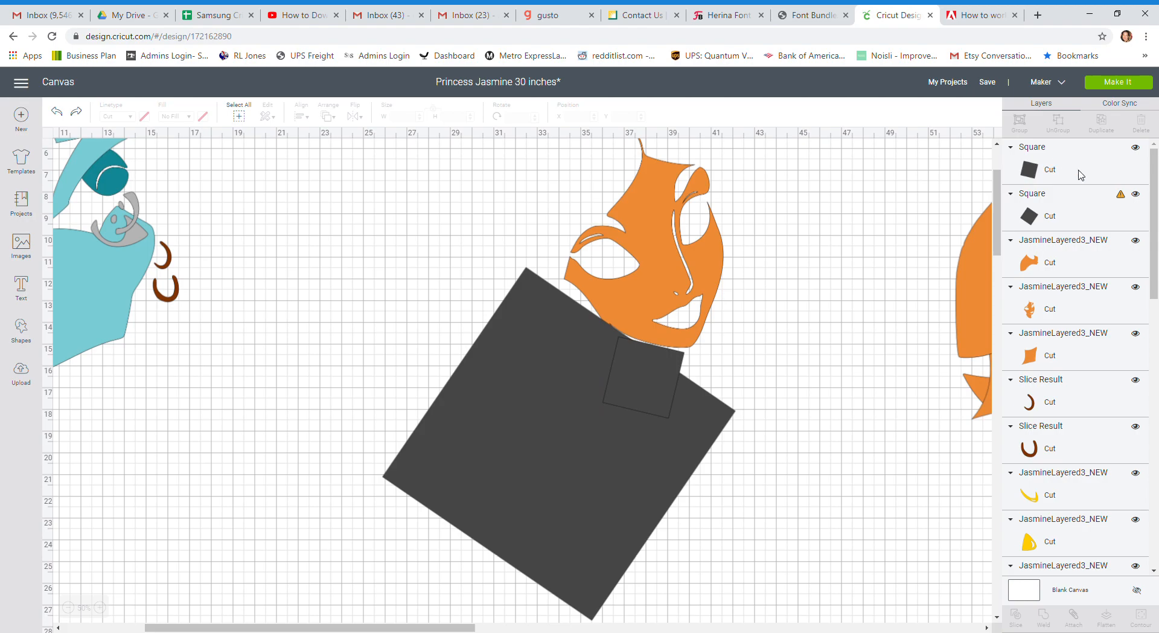
{"action": "left_click", "coordinate": [1091, 177]}
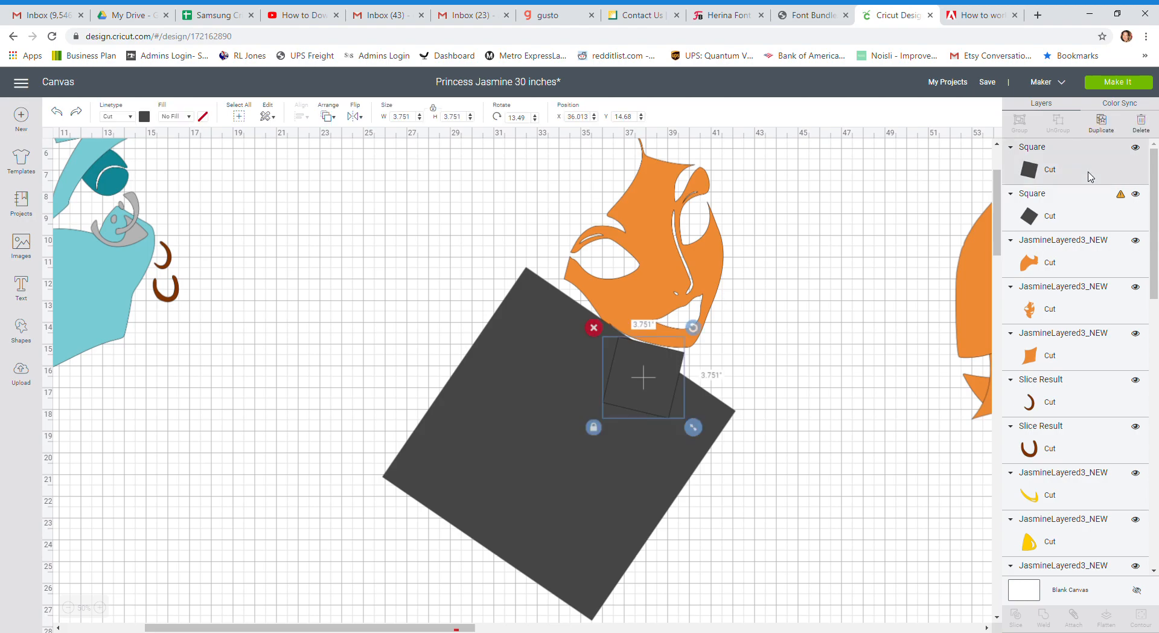
{"action": "left_click", "coordinate": [1084, 203], "text": "shift"}
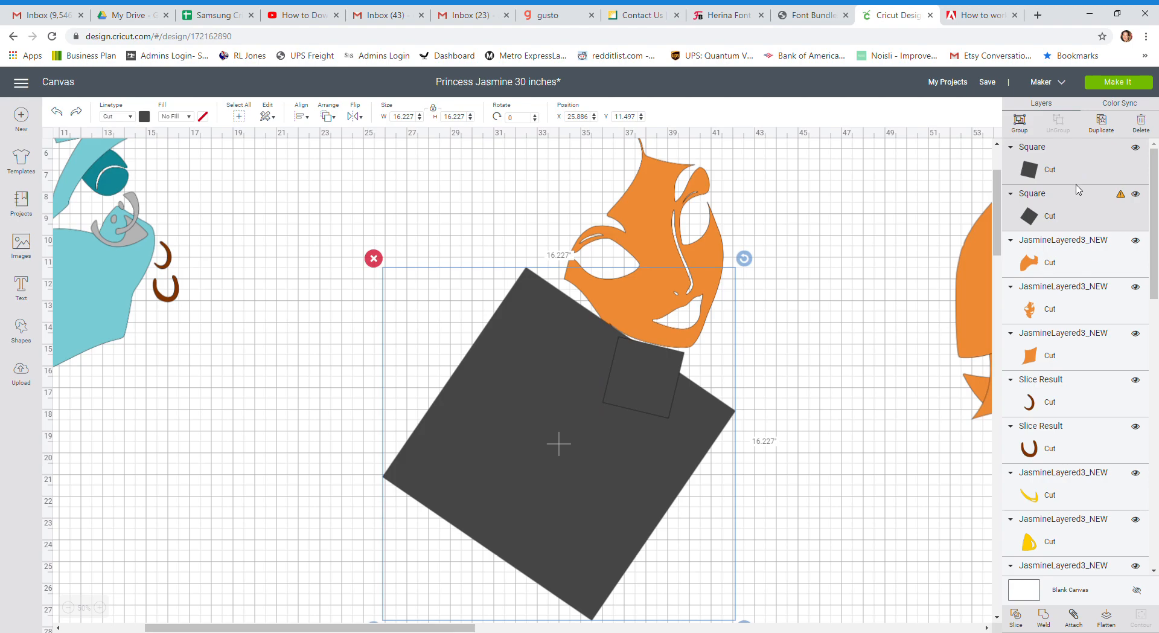
{"action": "left_click", "coordinate": [1045, 617]}
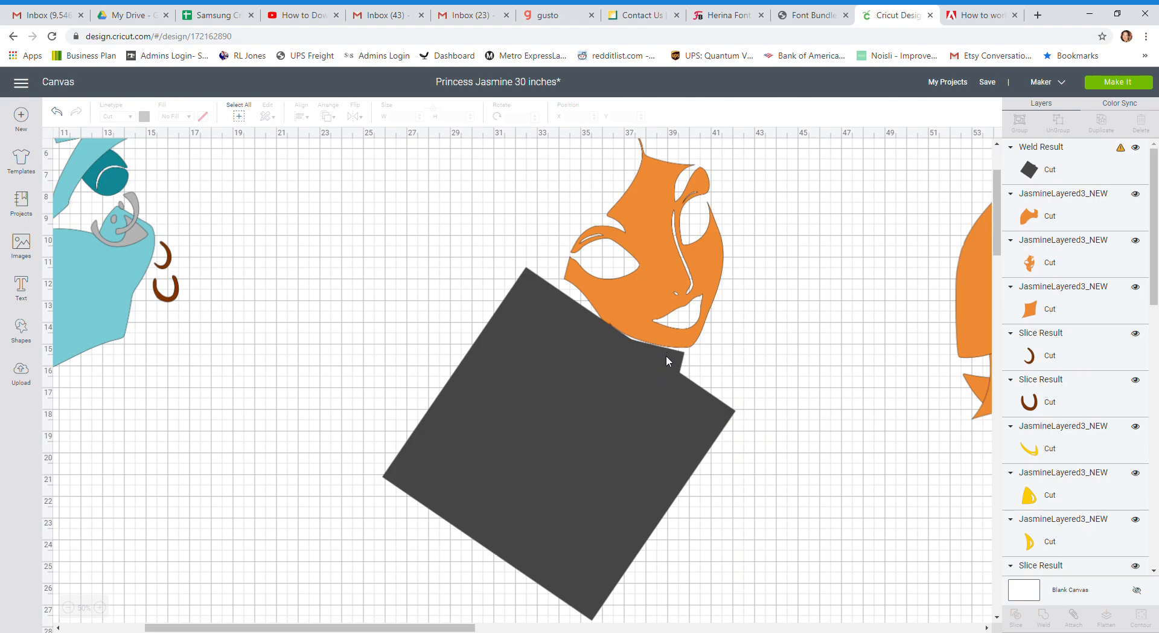
Step: Slice the orange face piece with the welded dark shape, and move the two dark results and the orange neck away from the face
{"action": "left_click_drag", "start_coordinate": [463, 225], "coordinate": [734, 386]}
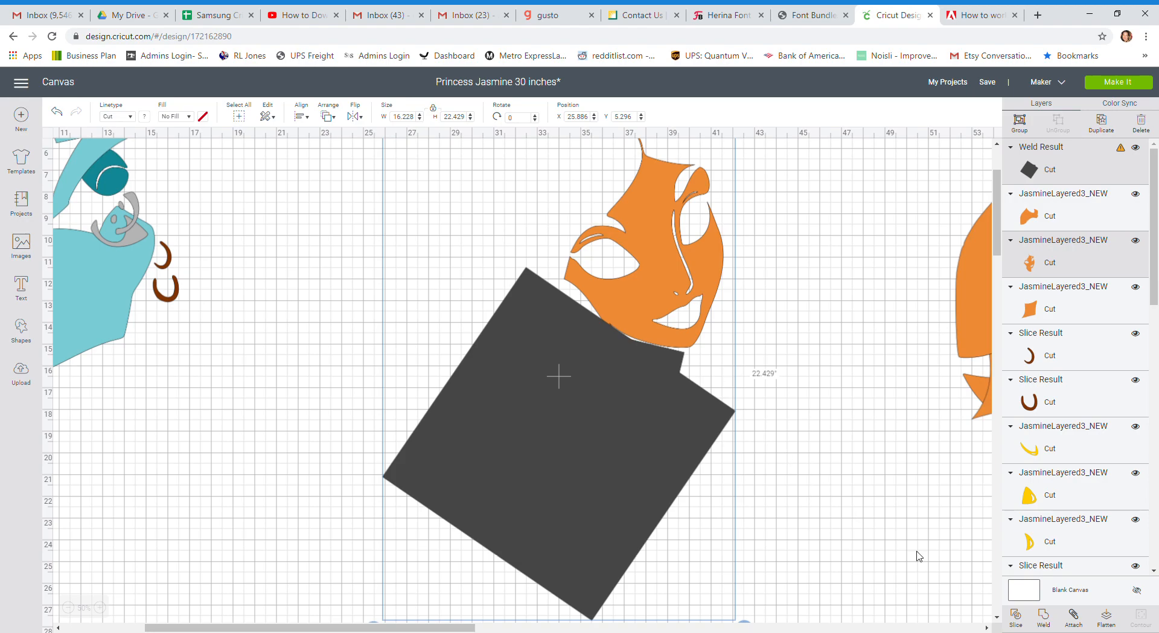
{"action": "left_click", "coordinate": [1018, 618]}
{"action": "left_click_drag", "start_coordinate": [639, 367], "coordinate": [426, 263]}
{"action": "left_click_drag", "start_coordinate": [563, 448], "coordinate": [481, 536]}
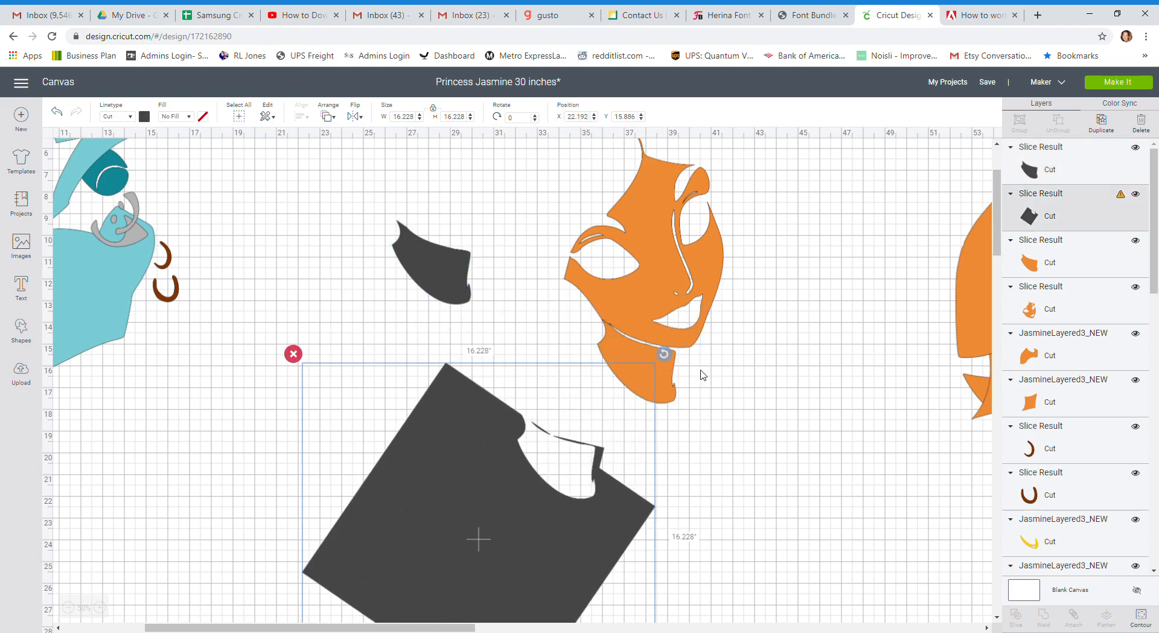
{"action": "left_click_drag", "start_coordinate": [664, 389], "coordinate": [793, 417]}
Step: Delete the two dark slice leftovers and place the separated orange neck piece just below the chin
{"action": "left_click", "coordinate": [405, 252]}
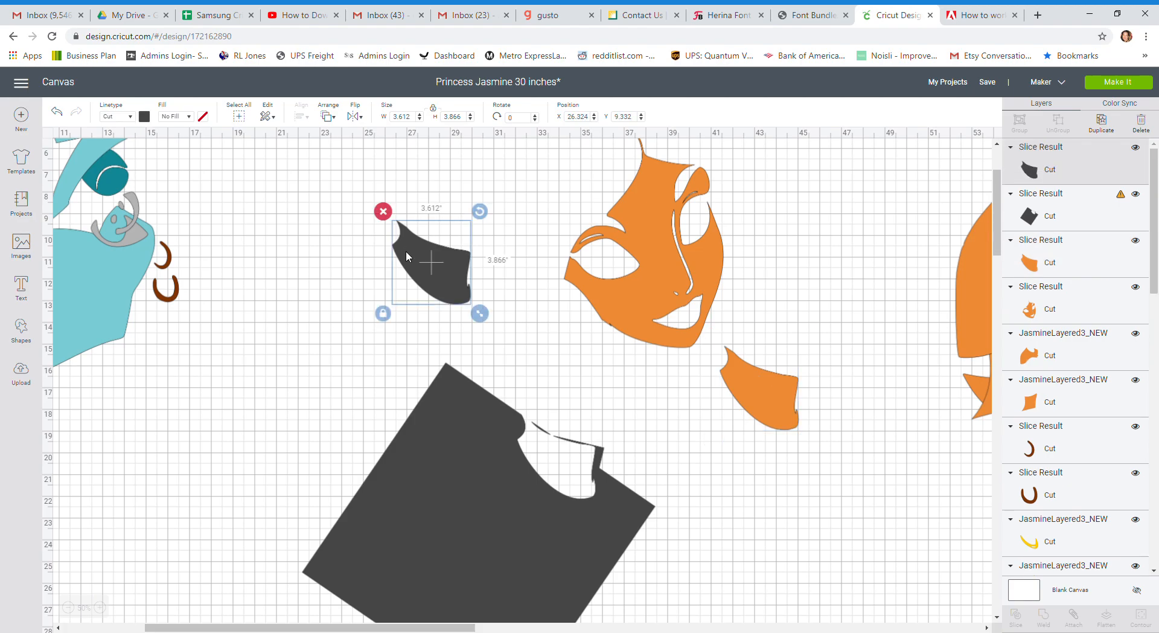
{"action": "key", "text": "Delete"}
{"action": "left_click", "coordinate": [419, 440]}
{"action": "key", "text": "Delete"}
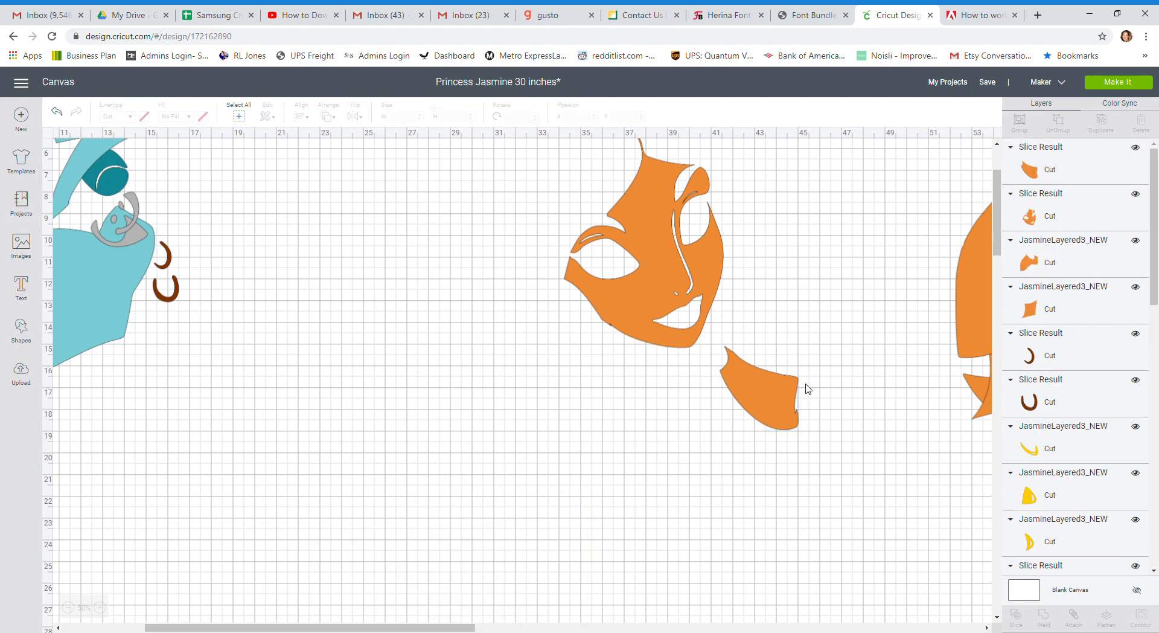
{"action": "left_click_drag", "start_coordinate": [770, 392], "coordinate": [645, 377]}
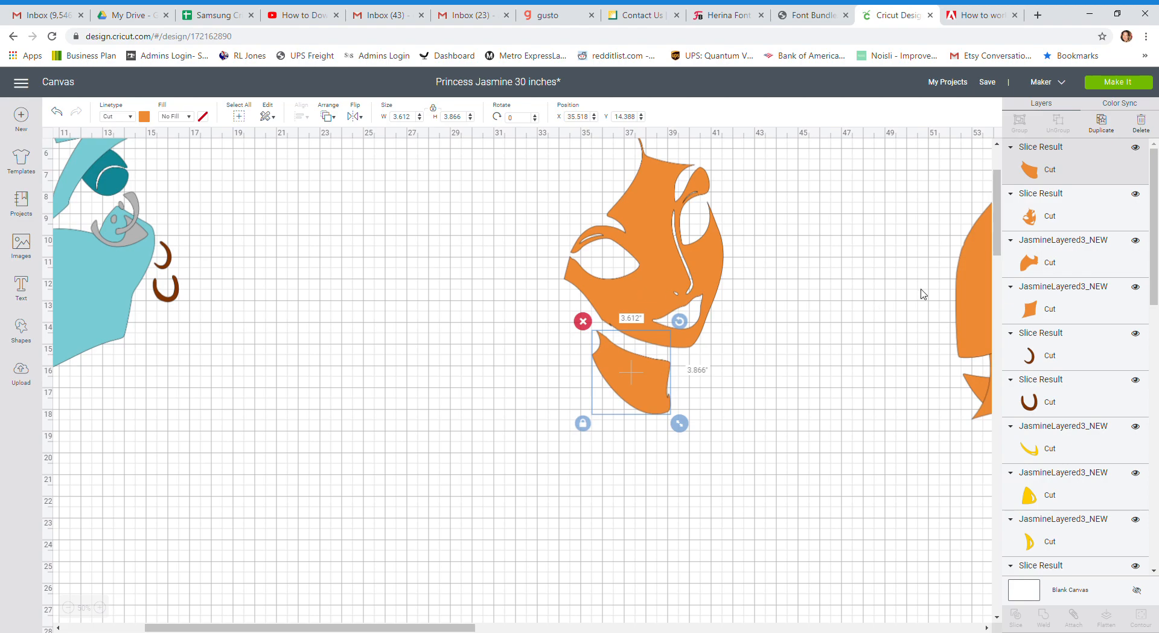
Step: Save the project and proceed to preparing its cutting mats
{"action": "left_click", "coordinate": [989, 83]}
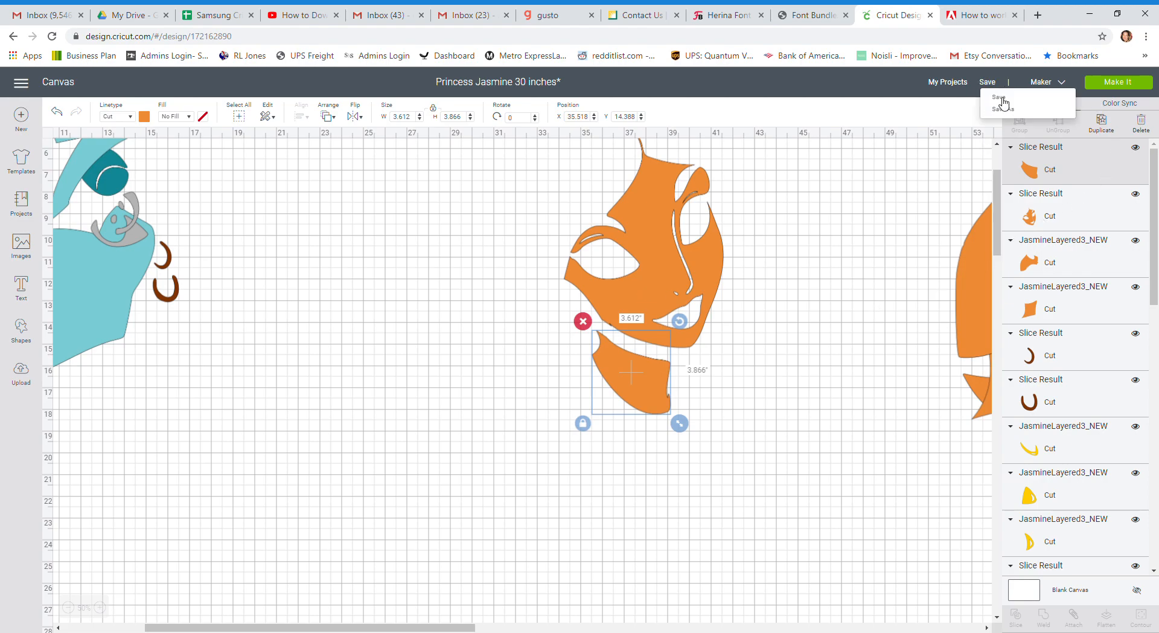
{"action": "left_click", "coordinate": [999, 97]}
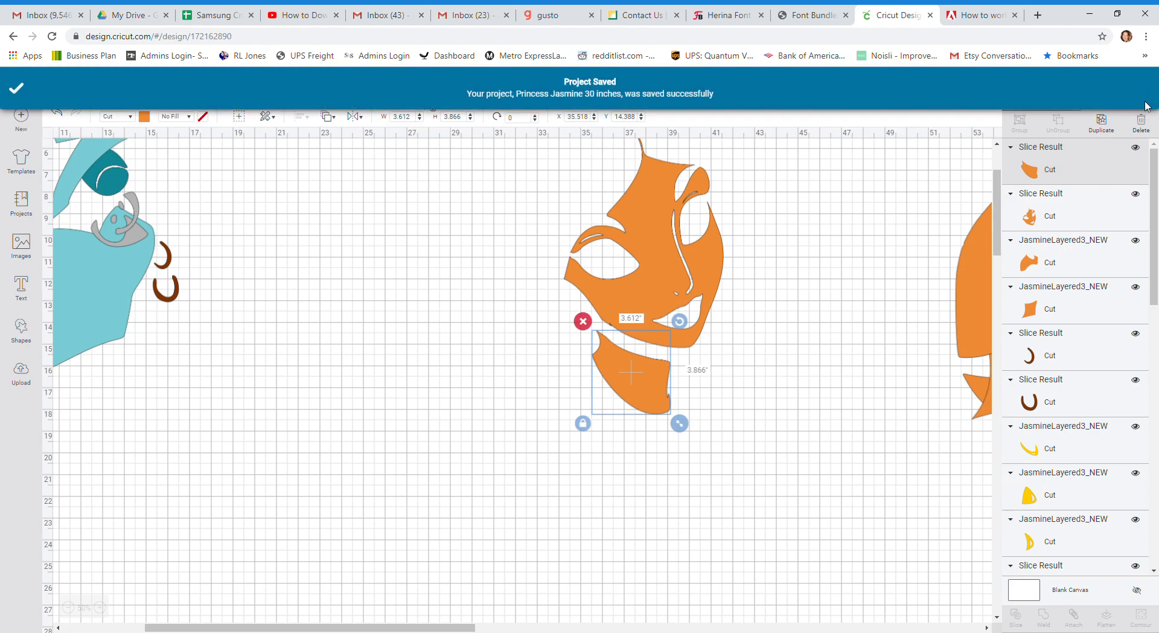
{"action": "left_click", "coordinate": [825, 171]}
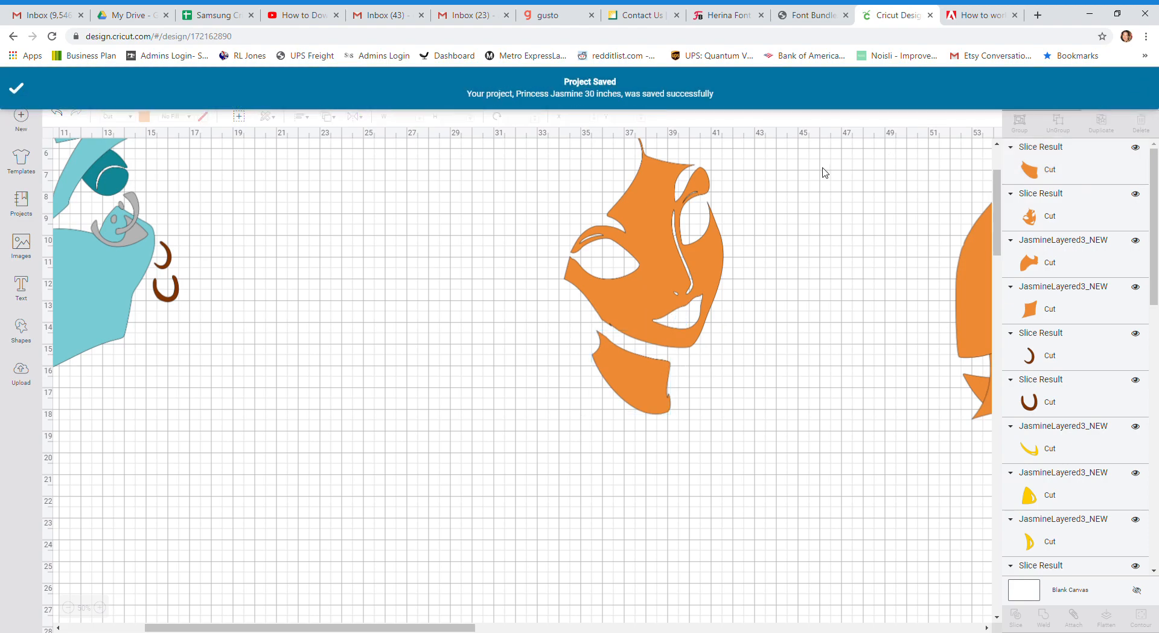
{"action": "left_click", "coordinate": [1112, 86]}
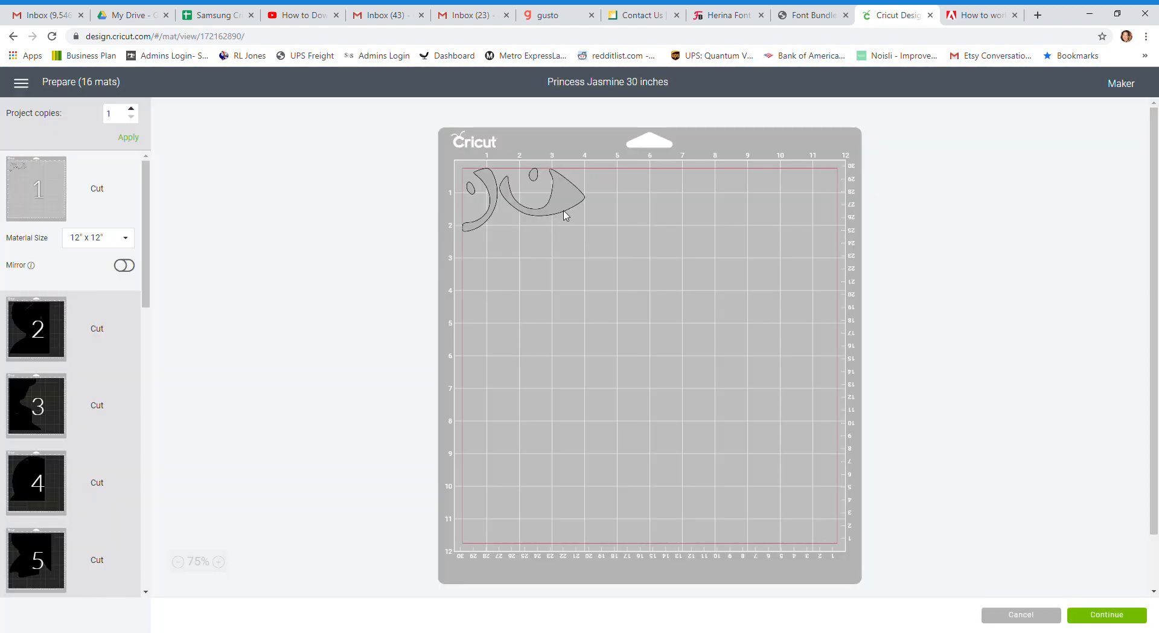
Step: Rotate the wider gray piece on mat 1 about a quarter turn and place it close beside the other gray piece
{"action": "left_click", "coordinate": [569, 206]}
{"action": "left_click_drag", "start_coordinate": [592, 161], "coordinate": [526, 154]}
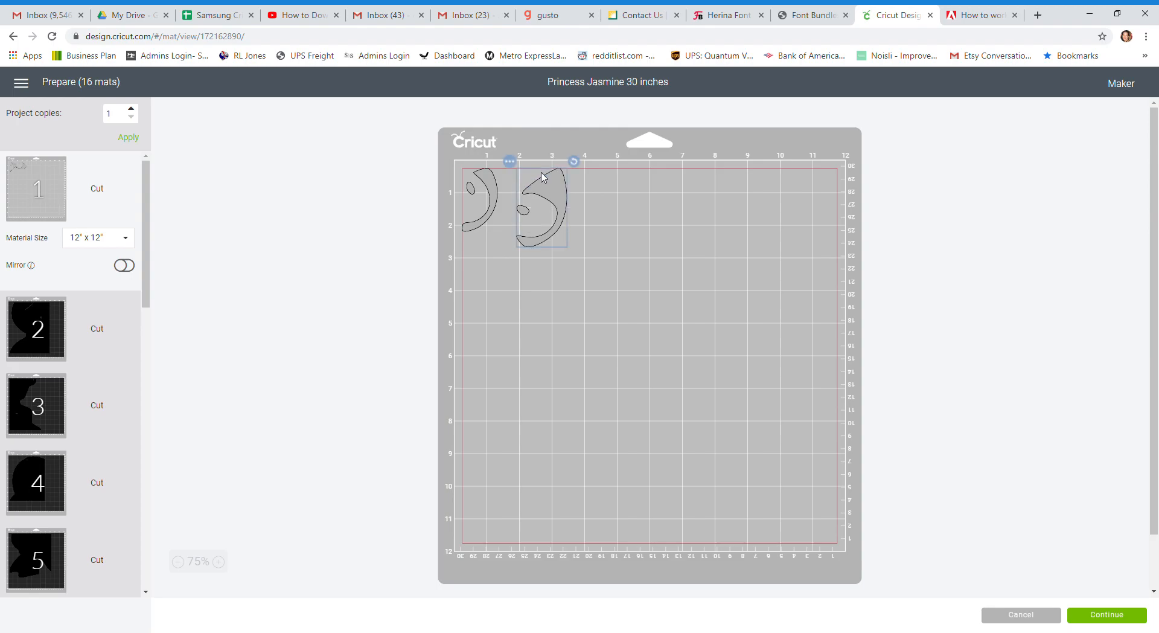
{"action": "left_click_drag", "start_coordinate": [559, 195], "coordinate": [542, 198]}
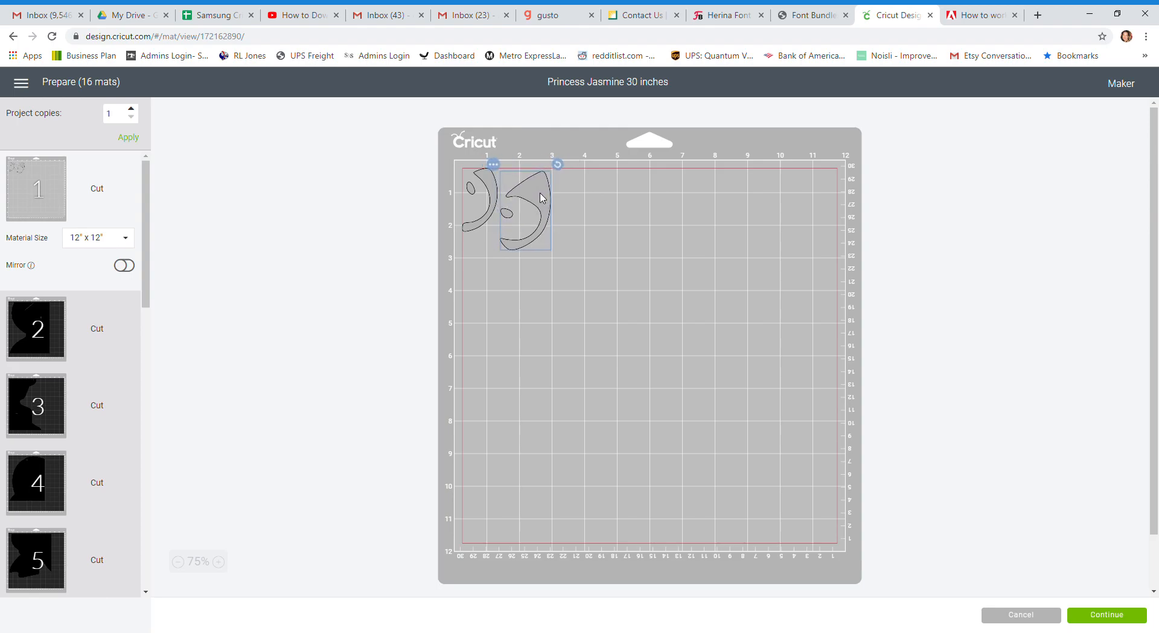
Step: Move the black piece from mat 6 to mat 3, rotate it about half a turn, and fit it beside the existing black piece
{"action": "left_click", "coordinate": [67, 305]}
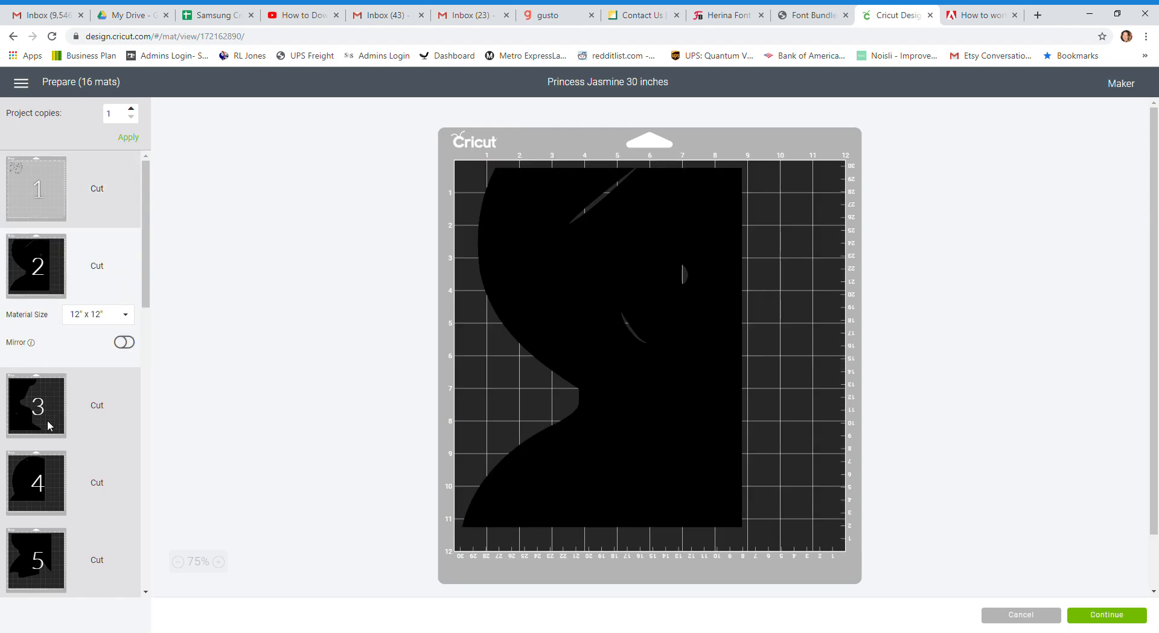
{"action": "scroll", "coordinate": [49, 426], "scroll_direction": "down", "scroll_amount": 2}
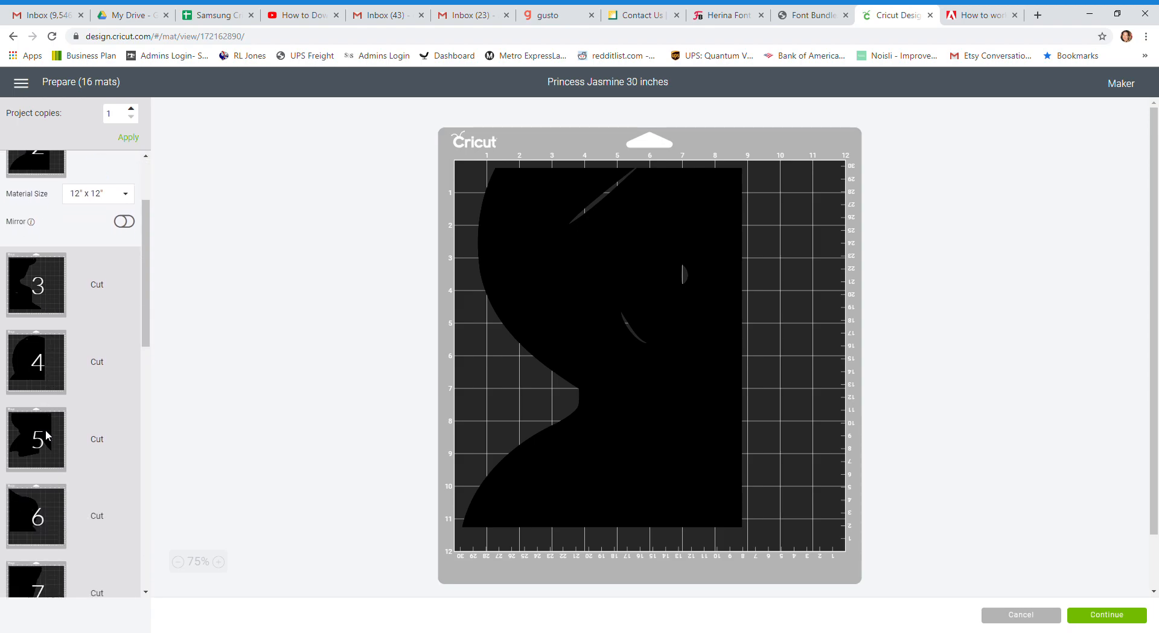
{"action": "scroll", "coordinate": [50, 512], "scroll_direction": "down", "scroll_amount": 2}
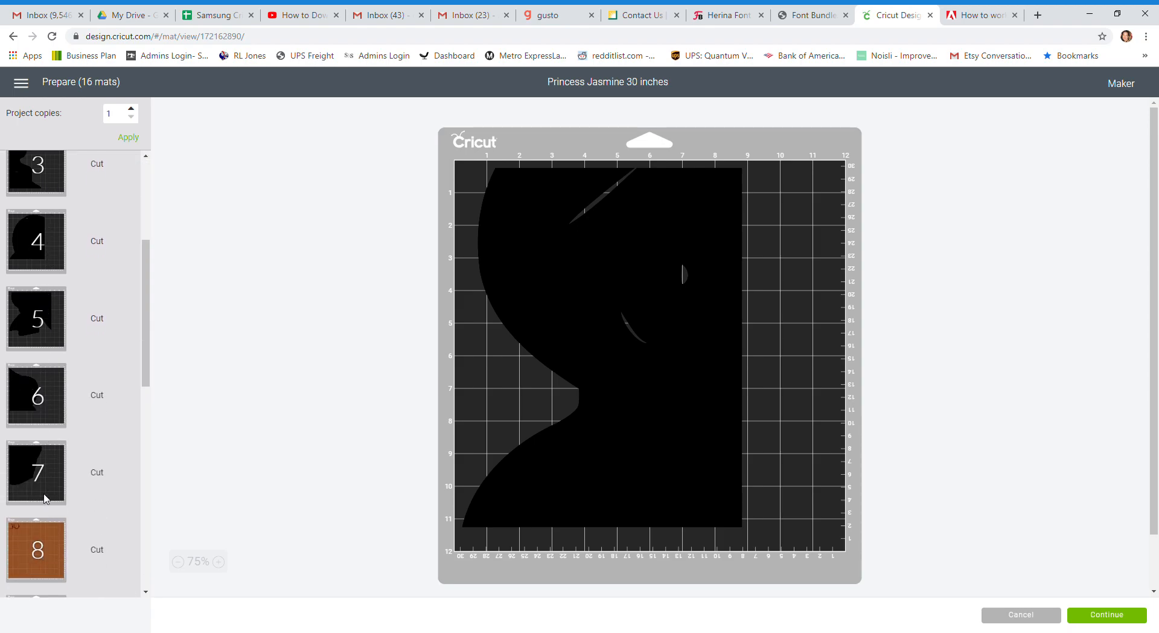
{"action": "left_click", "coordinate": [53, 401]}
{"action": "left_click", "coordinate": [524, 321]}
{"action": "left_click", "coordinate": [459, 162]}
{"action": "left_click", "coordinate": [483, 186]}
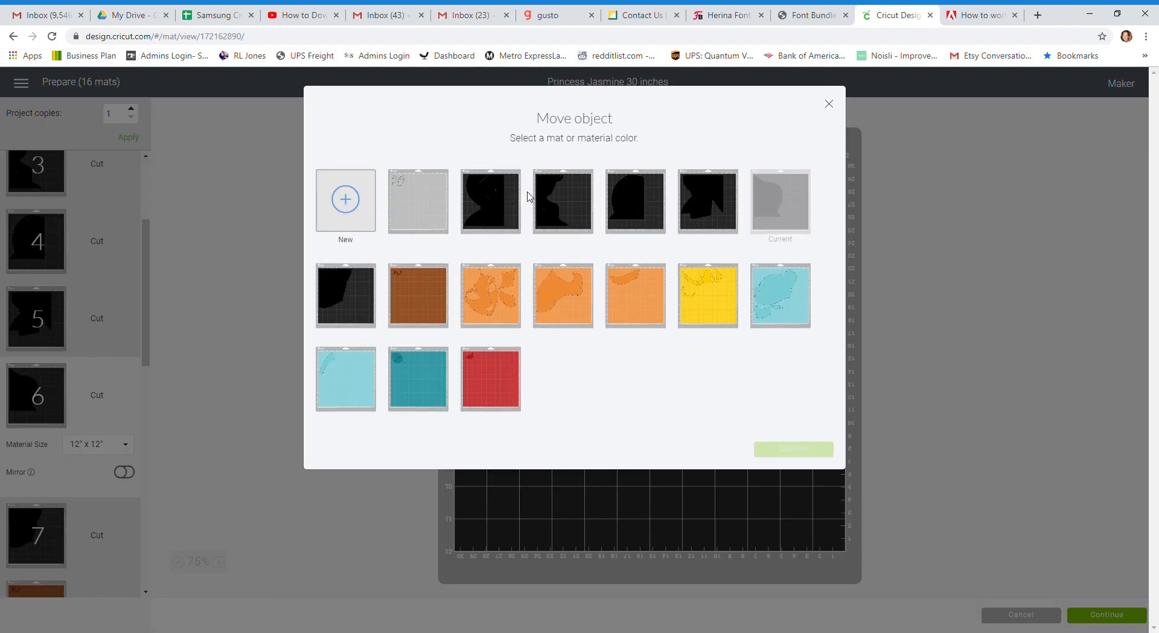
{"action": "left_click", "coordinate": [567, 200]}
{"action": "left_click", "coordinate": [809, 448]}
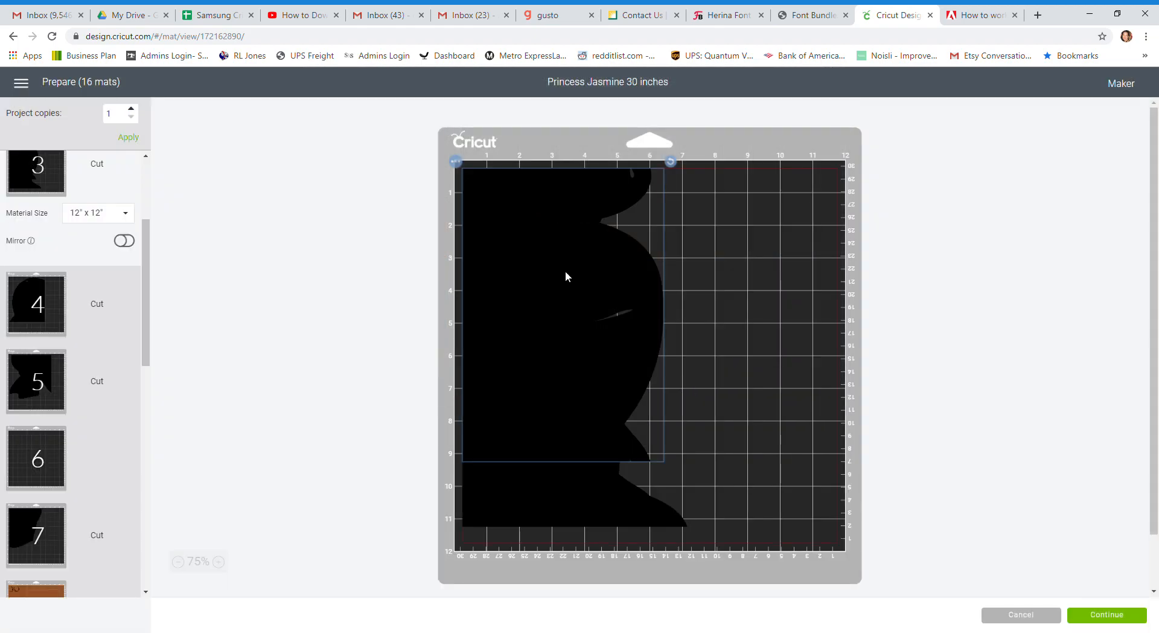
{"action": "left_click_drag", "start_coordinate": [844, 169], "coordinate": [688, 393]}
{"action": "left_click_drag", "start_coordinate": [755, 282], "coordinate": [755, 330]}
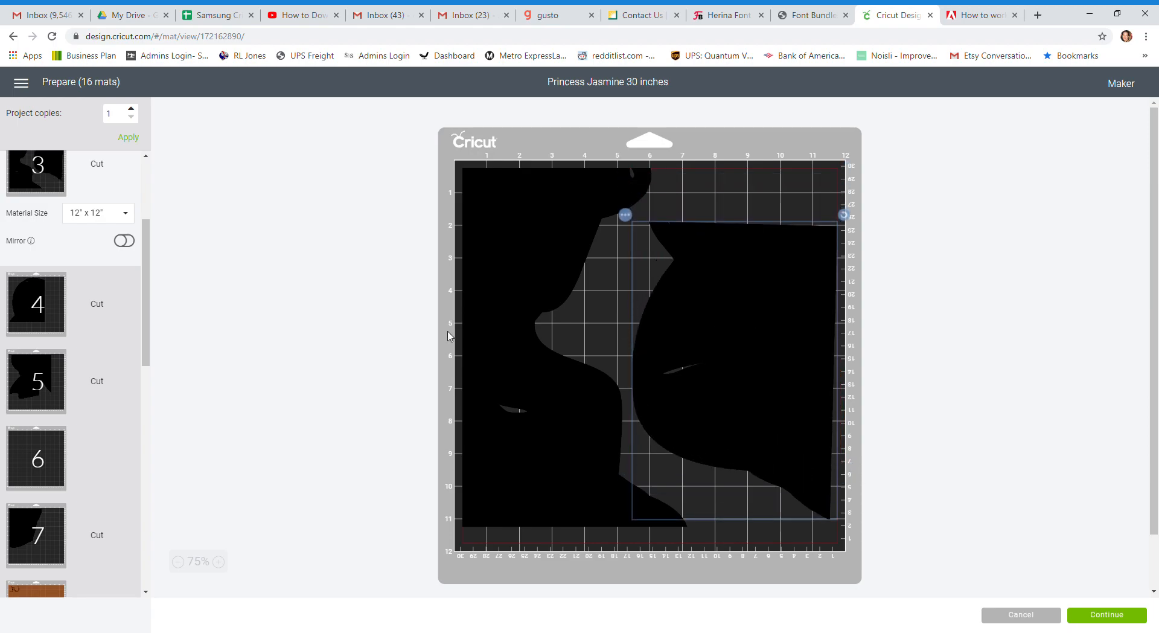
Step: Nest the two curved brown pieces on mat 8 closely together in the mat's upper corner, with one curve inside the other
{"action": "left_click_drag", "start_coordinate": [145, 292], "coordinate": [122, 366]}
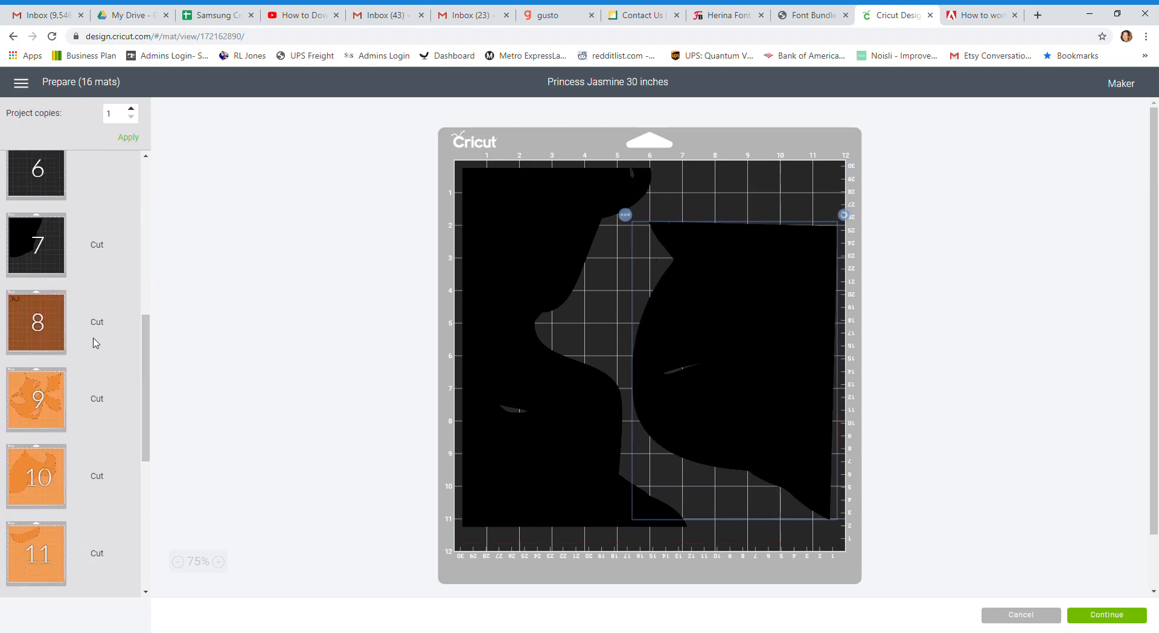
{"action": "left_click", "coordinate": [24, 308]}
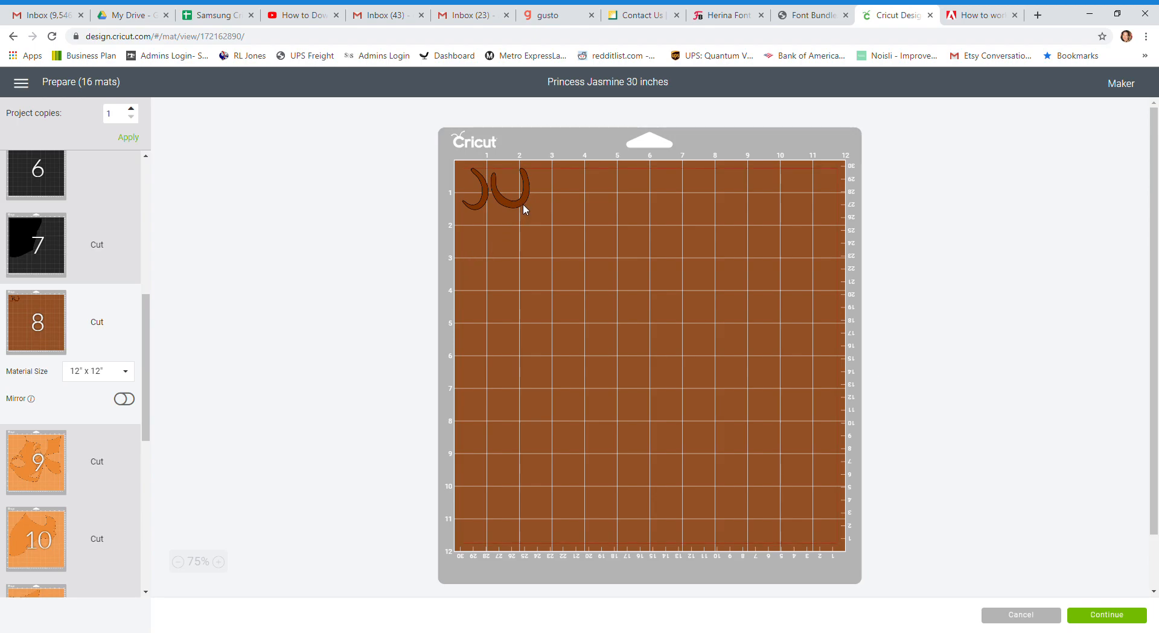
{"action": "left_click_drag", "start_coordinate": [523, 199], "coordinate": [523, 231]}
{"action": "left_click_drag", "start_coordinate": [483, 182], "coordinate": [523, 177]}
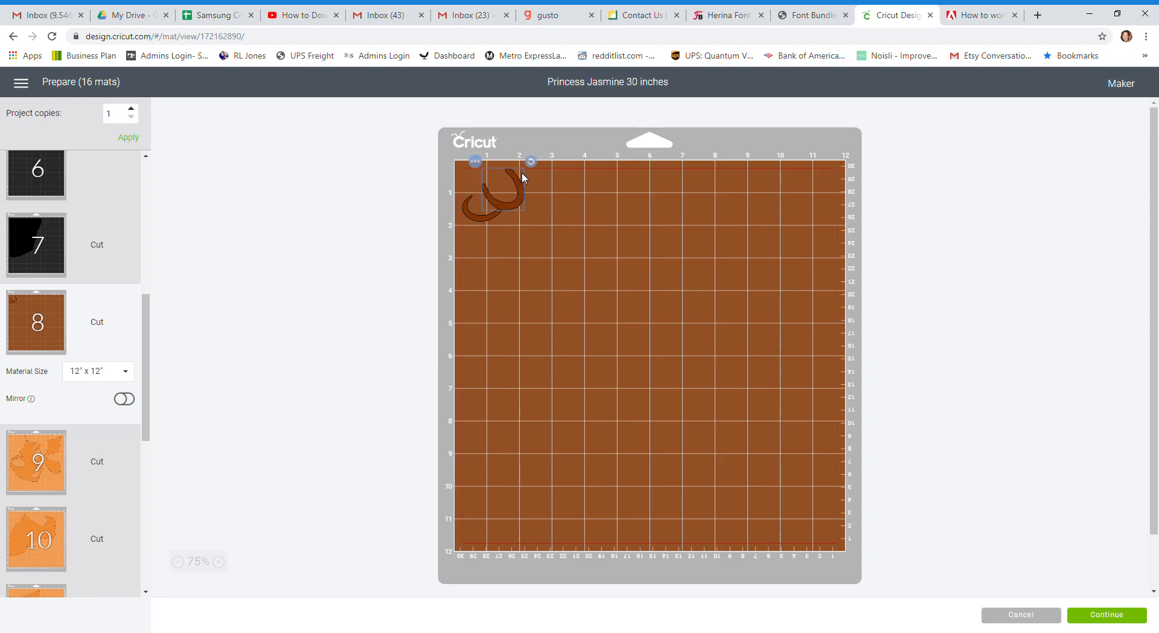
{"action": "left_click", "coordinate": [472, 219]}
{"action": "left_click_drag", "start_coordinate": [471, 216], "coordinate": [504, 183]}
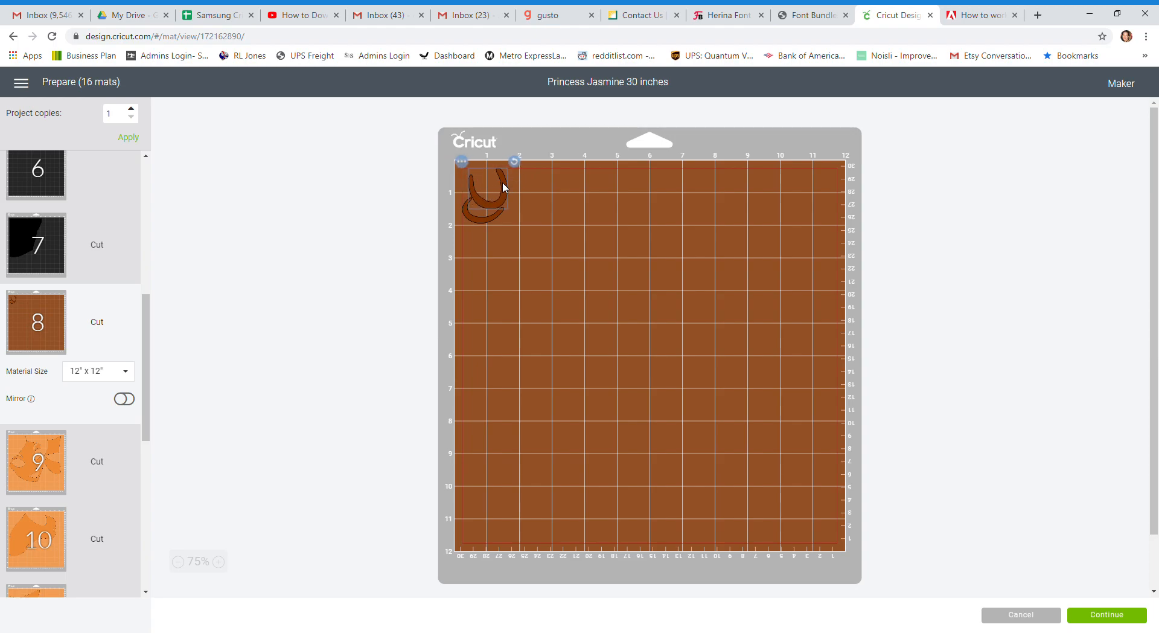
{"action": "left_click_drag", "start_coordinate": [502, 182], "coordinate": [503, 182]}
{"action": "left_click", "coordinate": [582, 251]}
Step: Move the long curved orange piece from mat 11 to mat 10 and fit it in the free space under the large orange piece
{"action": "left_click", "coordinate": [61, 477]}
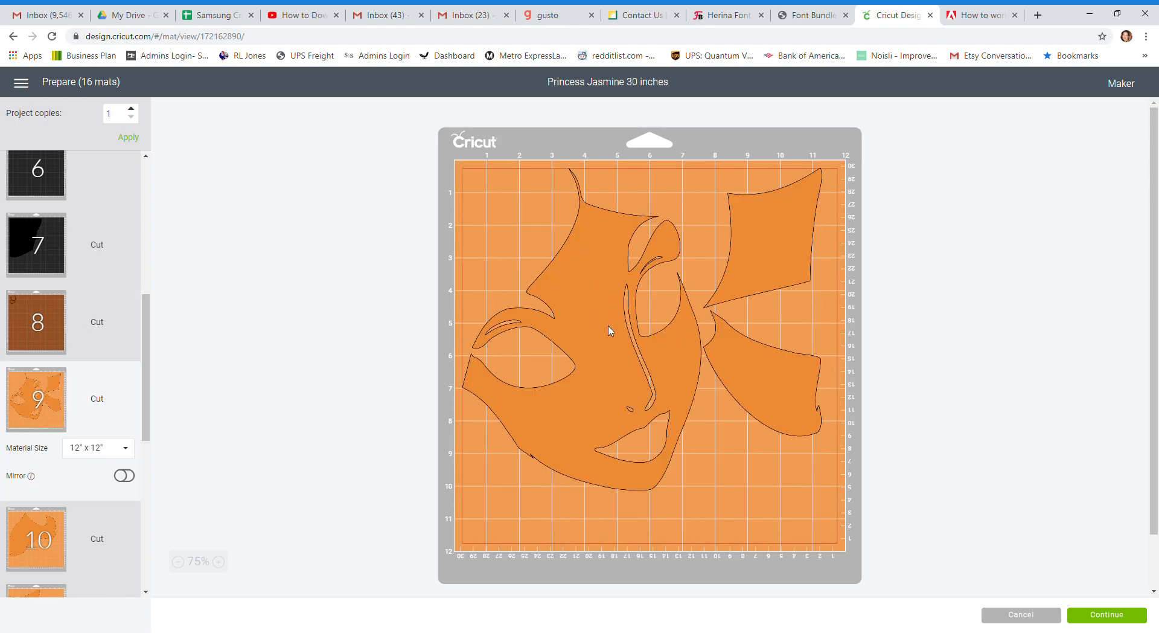
{"action": "scroll", "coordinate": [609, 331], "scroll_direction": "down", "scroll_amount": 1}
{"action": "left_click_drag", "start_coordinate": [145, 368], "coordinate": [145, 410]}
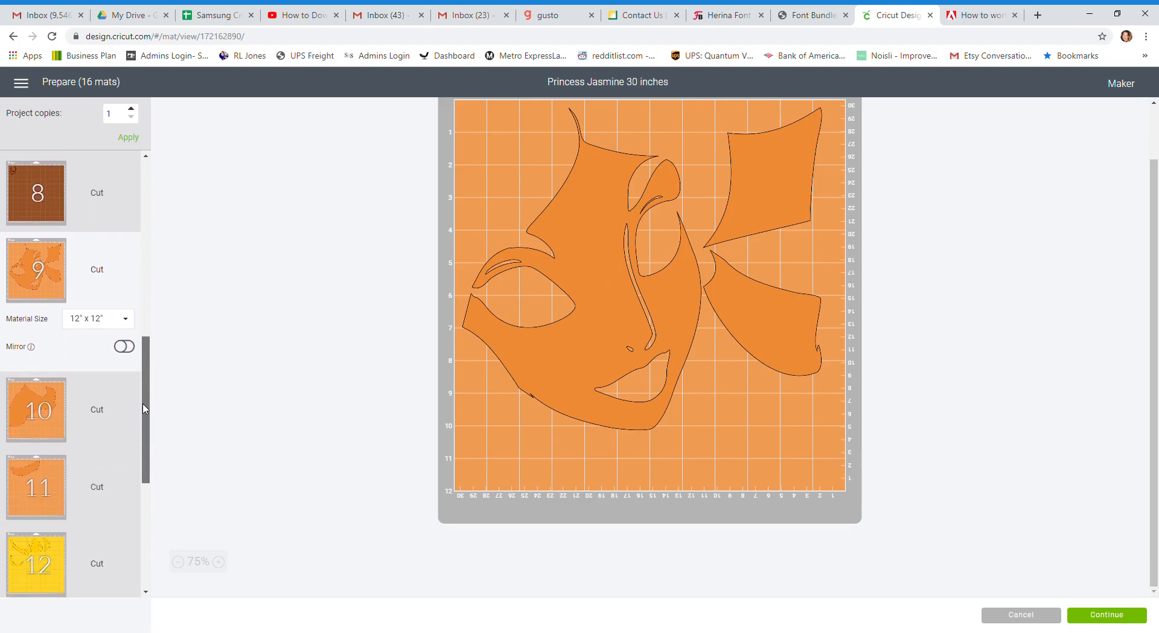
{"action": "left_click", "coordinate": [46, 472]}
{"action": "left_click", "coordinate": [615, 157]}
{"action": "left_click", "coordinate": [456, 102]}
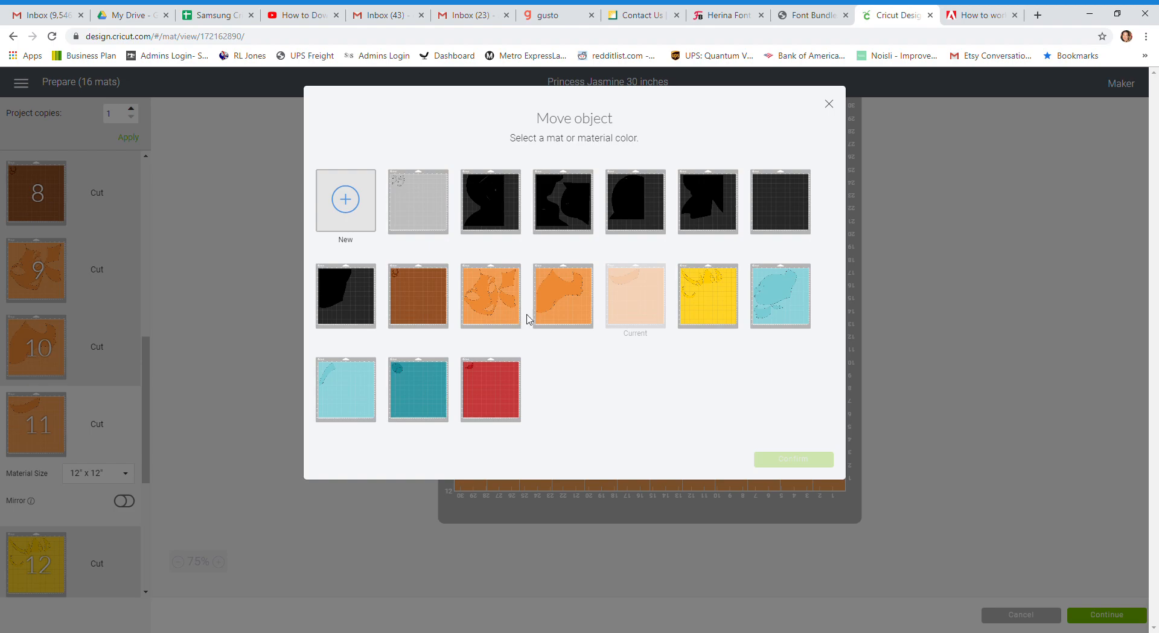
{"action": "left_click", "coordinate": [573, 313]}
{"action": "left_click", "coordinate": [812, 465]}
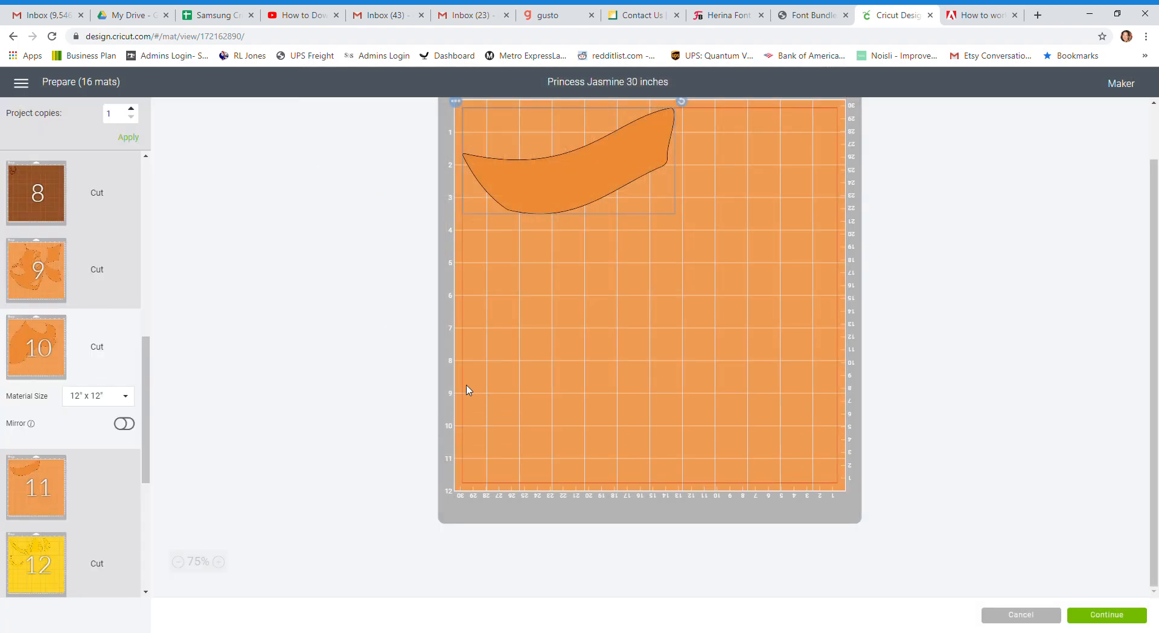
{"action": "left_click_drag", "start_coordinate": [608, 158], "coordinate": [767, 355]}
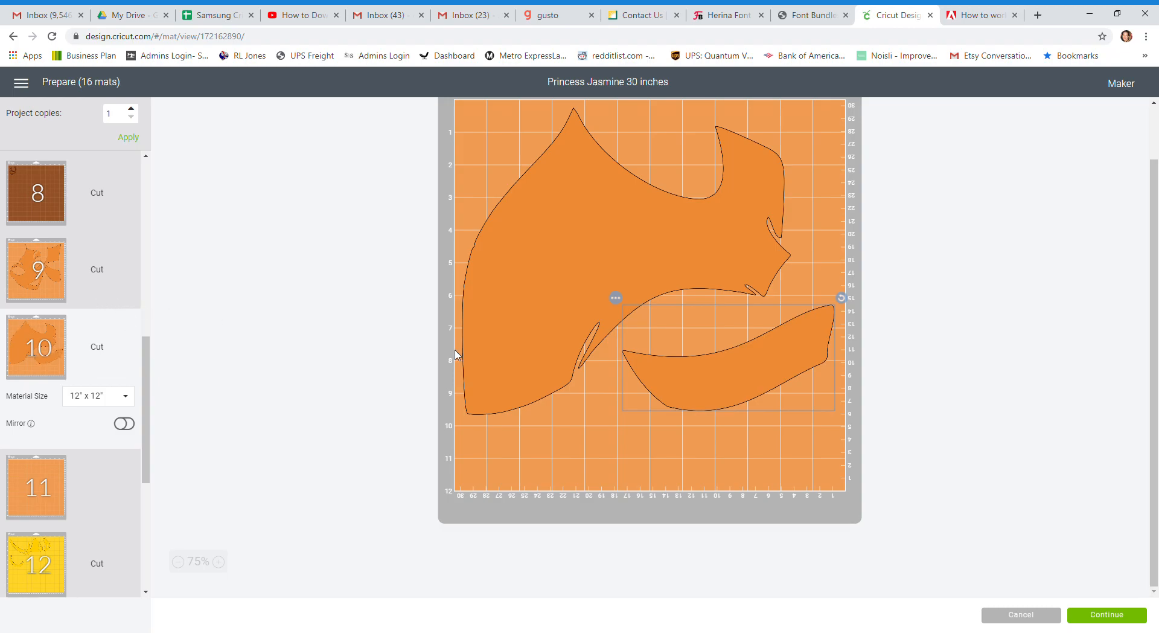
{"action": "left_click_drag", "start_coordinate": [703, 373], "coordinate": [712, 357]}
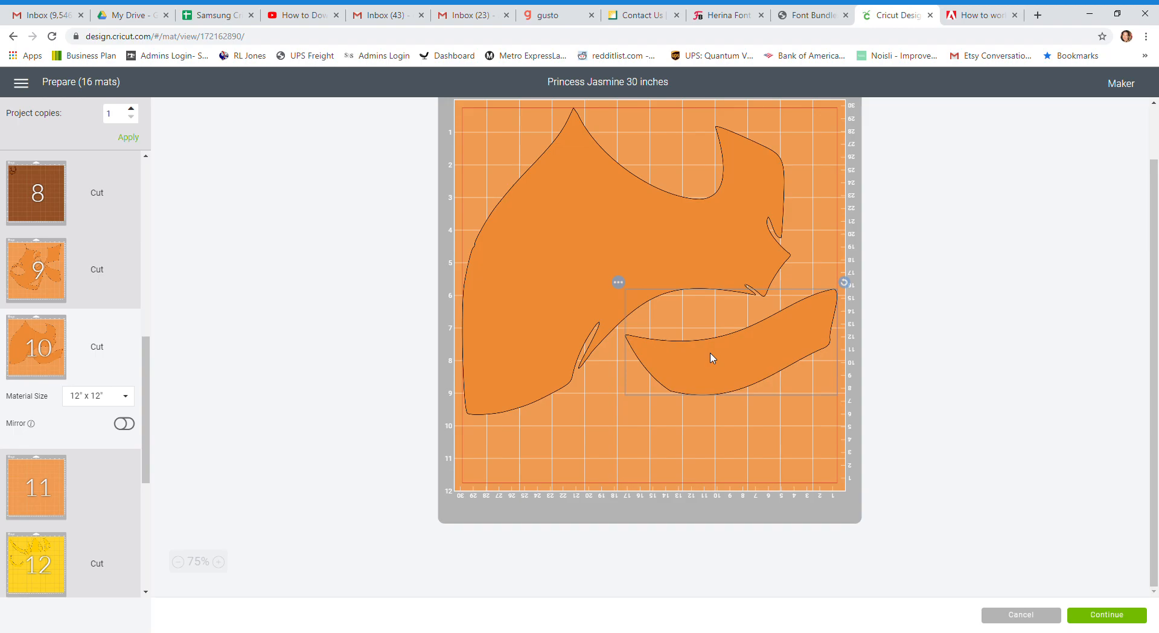
Step: Rotate the long curved orange piece on mat 10 about half a turn and fit it close under the large orange piece
{"action": "left_click_drag", "start_coordinate": [844, 282], "coordinate": [722, 269]}
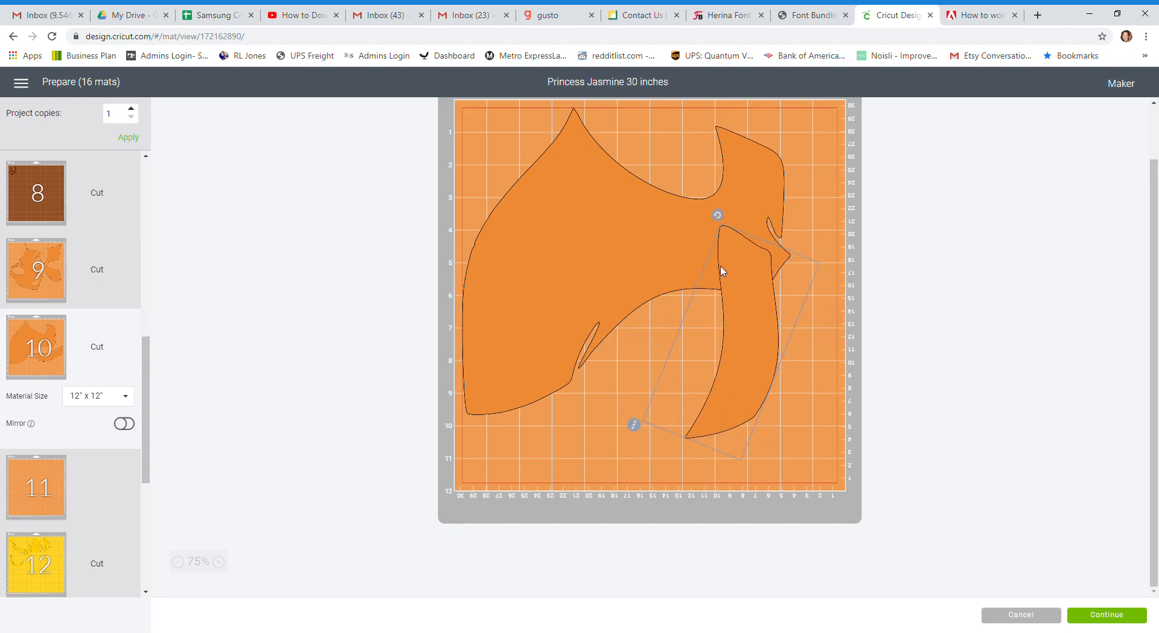
{"action": "left_click_drag", "start_coordinate": [785, 341], "coordinate": [732, 393]}
{"action": "left_click_drag", "start_coordinate": [759, 258], "coordinate": [597, 315]}
{"action": "left_click_drag", "start_coordinate": [771, 364], "coordinate": [792, 339]}
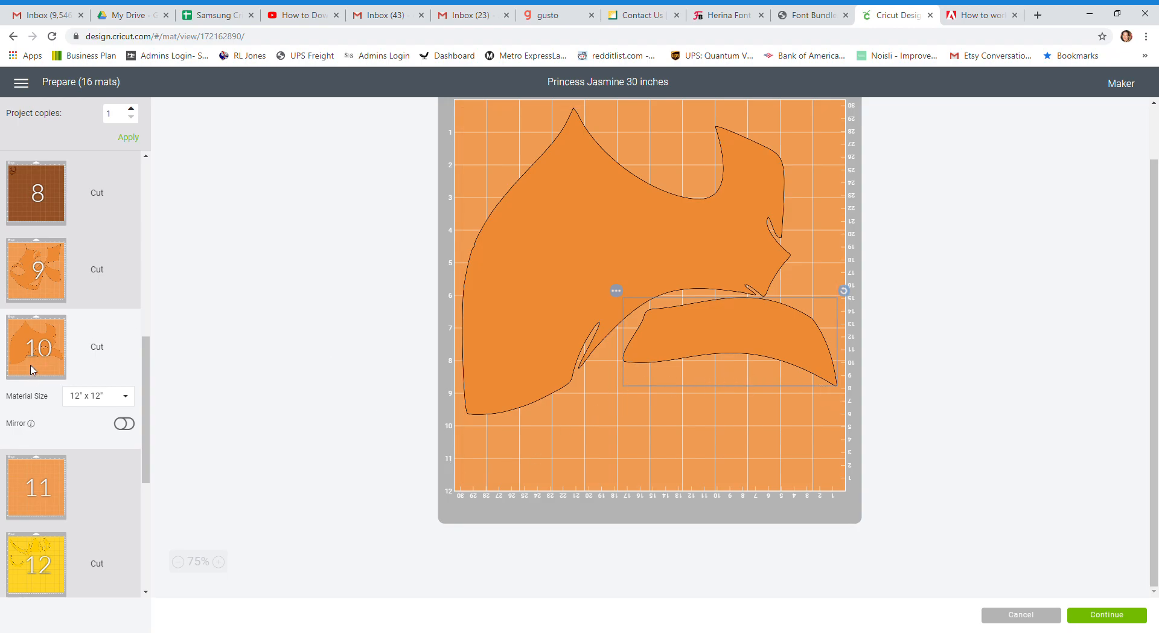
Step: Try to move the lower orange side piece from mat 9 to mat 10 and fit it beside the large piece
{"action": "left_click", "coordinate": [41, 284]}
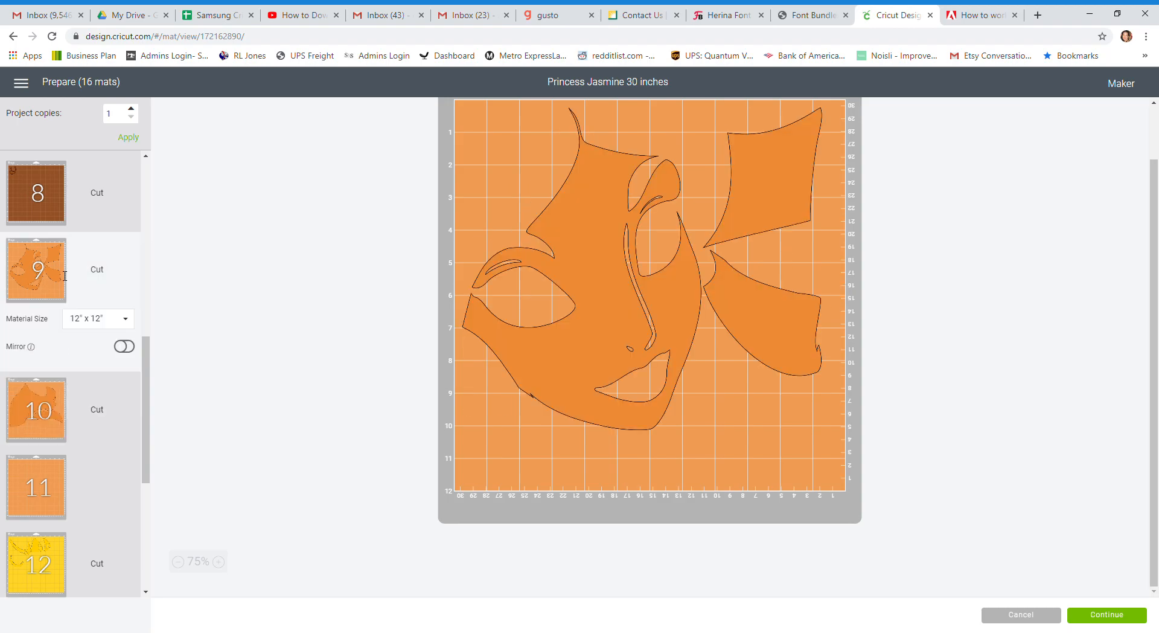
{"action": "left_click", "coordinate": [786, 314]}
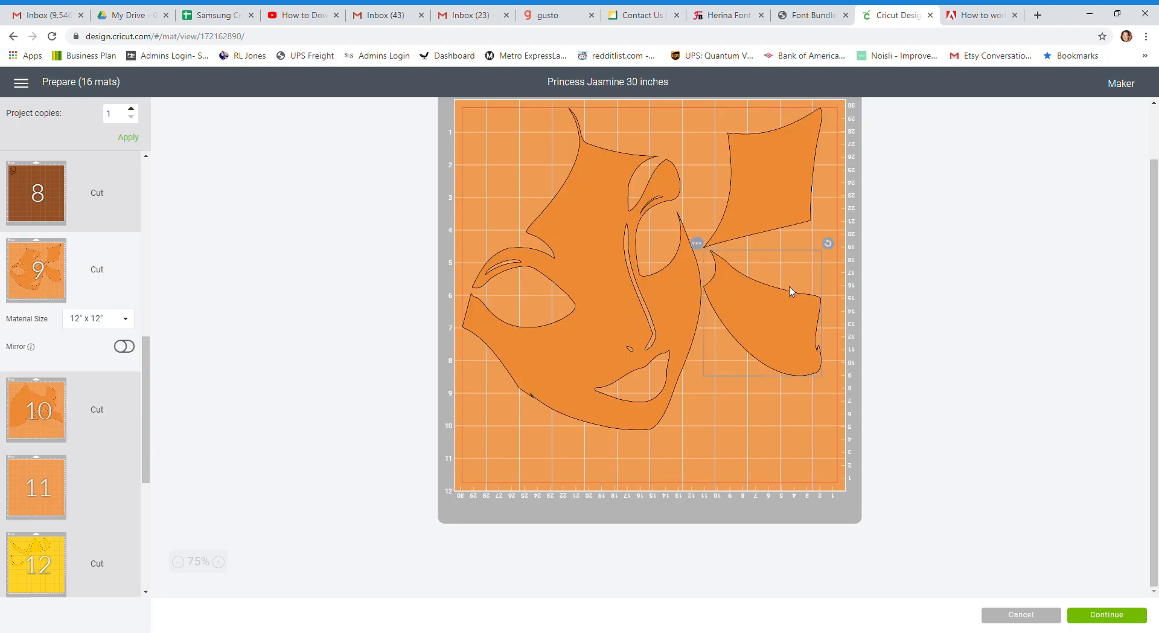
{"action": "left_click", "coordinate": [698, 244]}
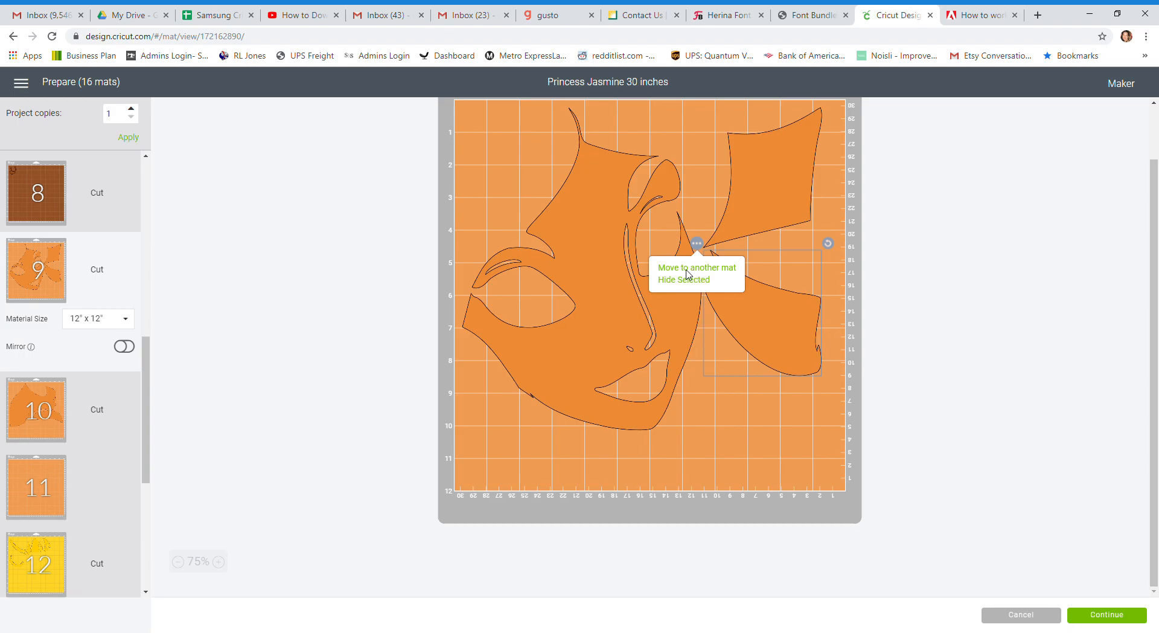
{"action": "left_click", "coordinate": [694, 269]}
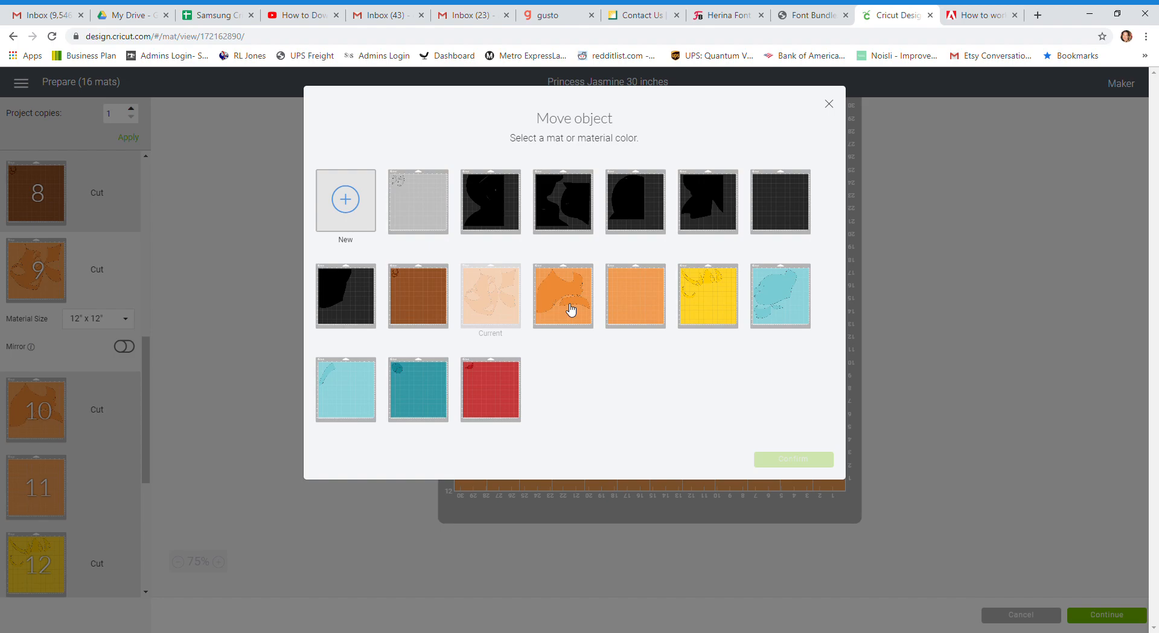
{"action": "left_click", "coordinate": [571, 310]}
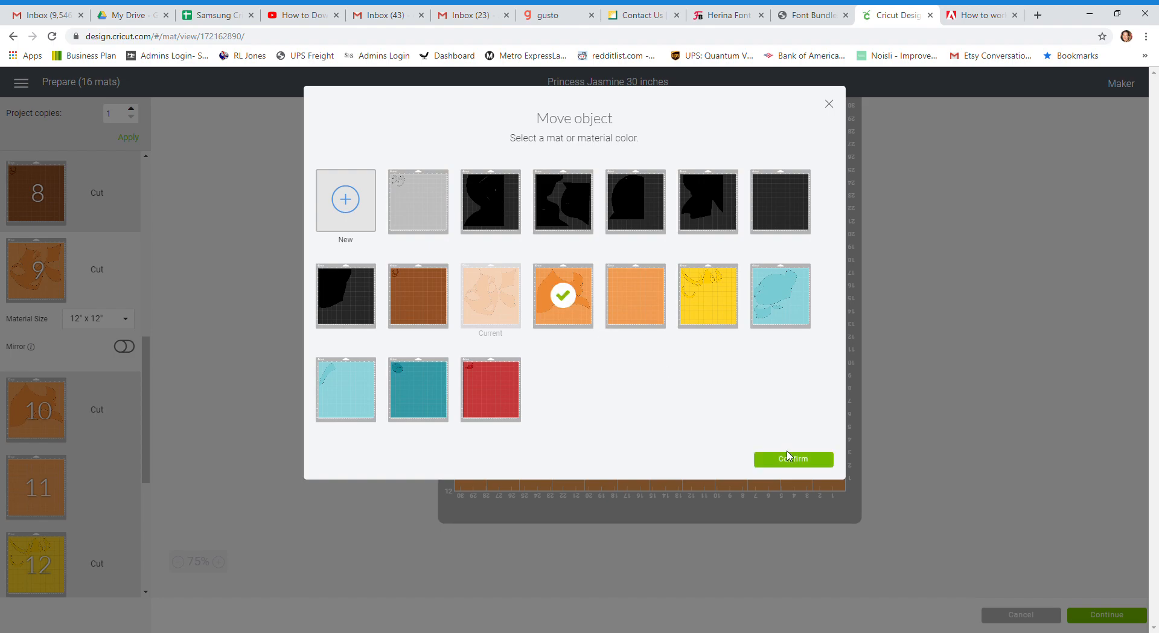
{"action": "left_click", "coordinate": [785, 459]}
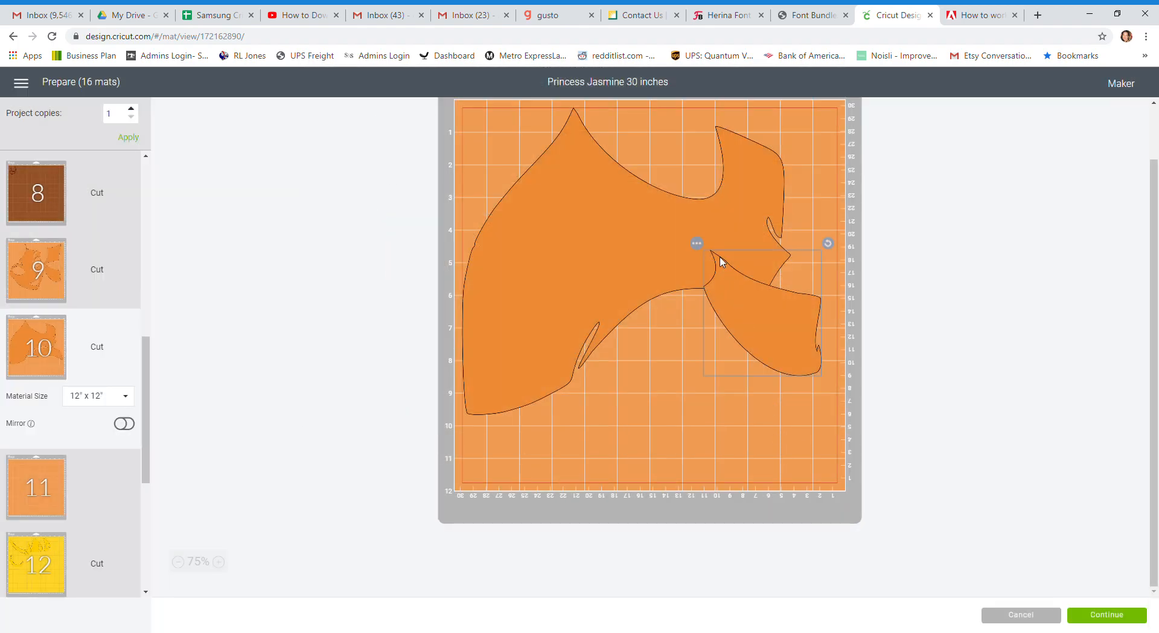
{"action": "left_click_drag", "start_coordinate": [744, 290], "coordinate": [680, 258]}
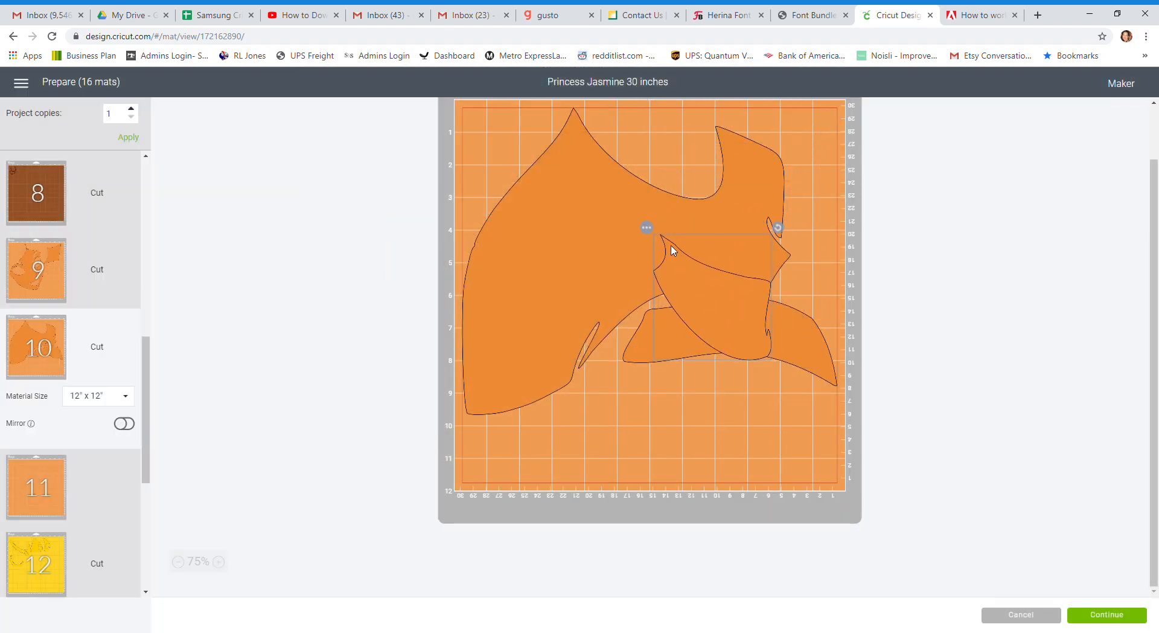
Step: Move the overlapping orange side piece from mat 10 back to mat 9
{"action": "left_click", "coordinate": [647, 227]}
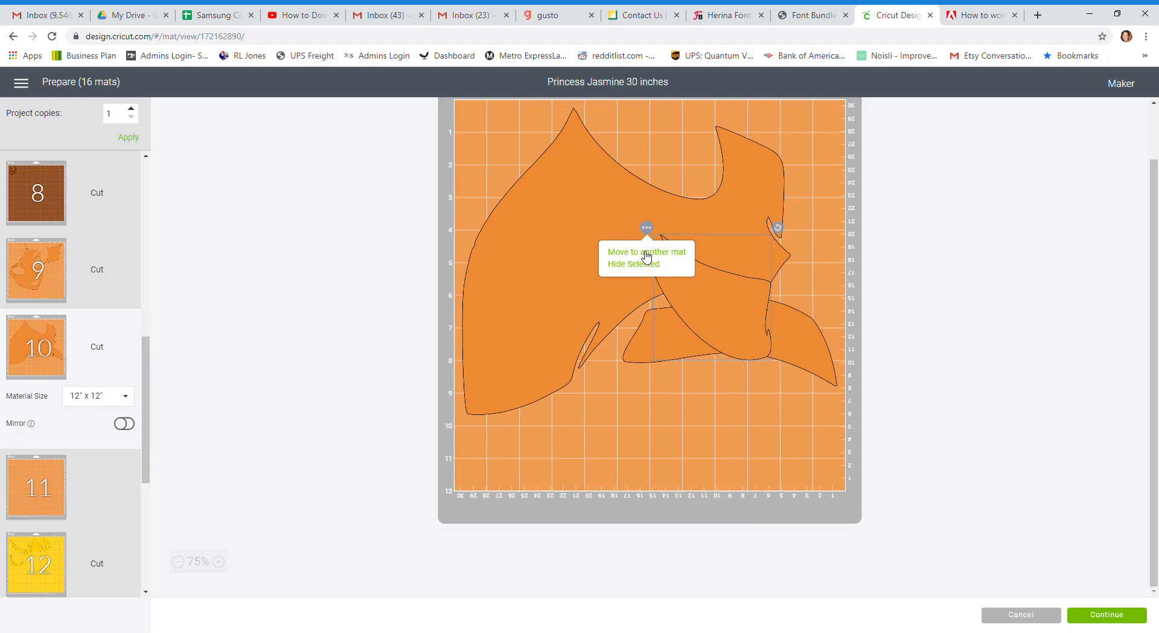
{"action": "left_click", "coordinate": [647, 254]}
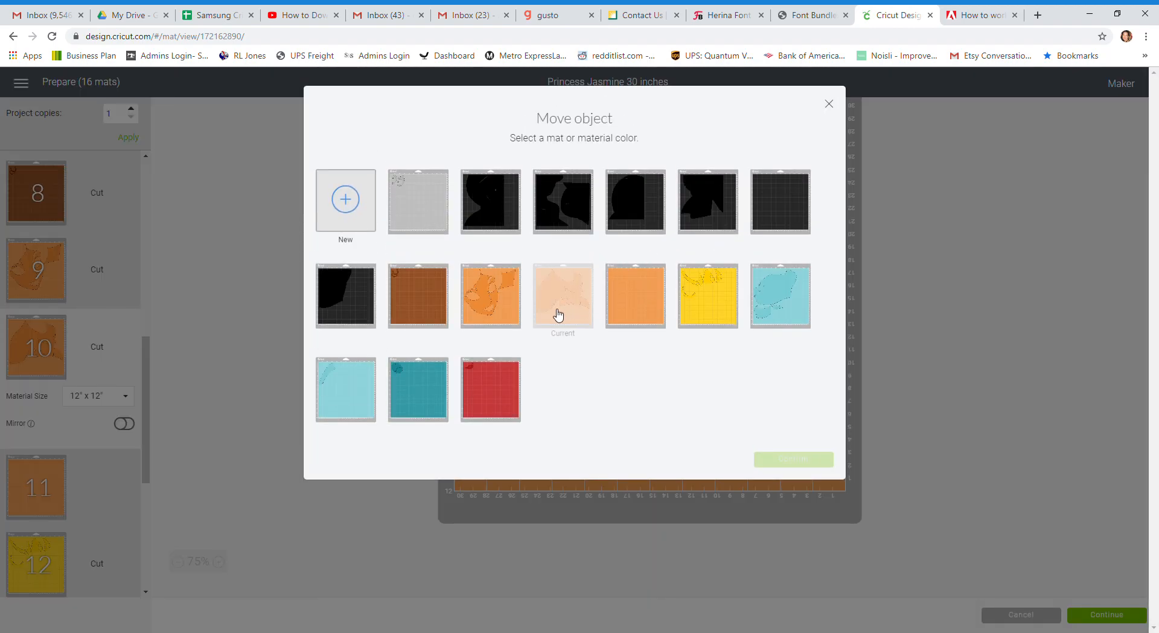
{"action": "left_click", "coordinate": [498, 320]}
{"action": "left_click", "coordinate": [805, 461]}
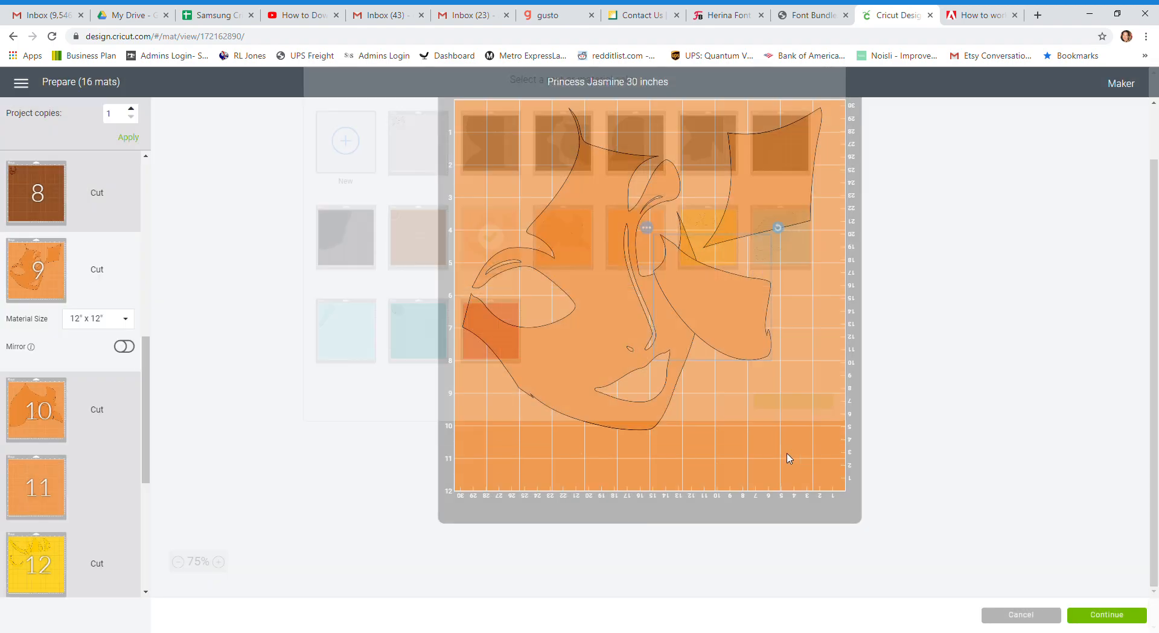
Step: Rotate the returned piece on mat 9 about a quarter turn counterclockwise and fit it under the upper four-sided piece, shifting that piece slightly
{"action": "left_click_drag", "start_coordinate": [703, 314], "coordinate": [783, 329]}
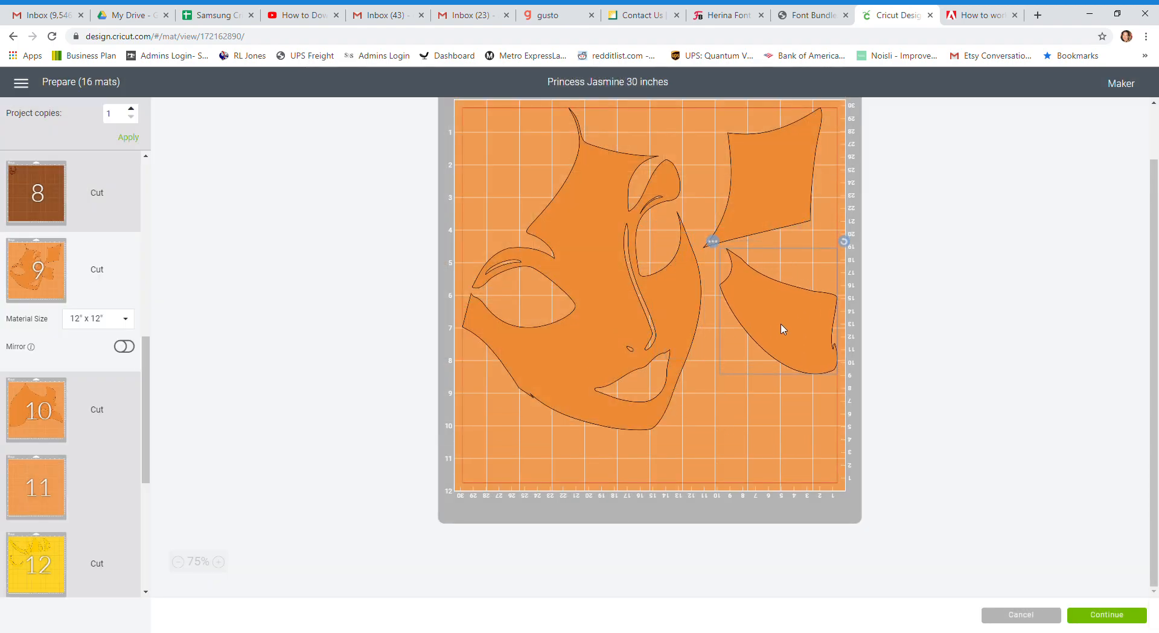
{"action": "left_click_drag", "start_coordinate": [843, 242], "coordinate": [804, 292]}
{"action": "left_click_drag", "start_coordinate": [794, 217], "coordinate": [789, 189]}
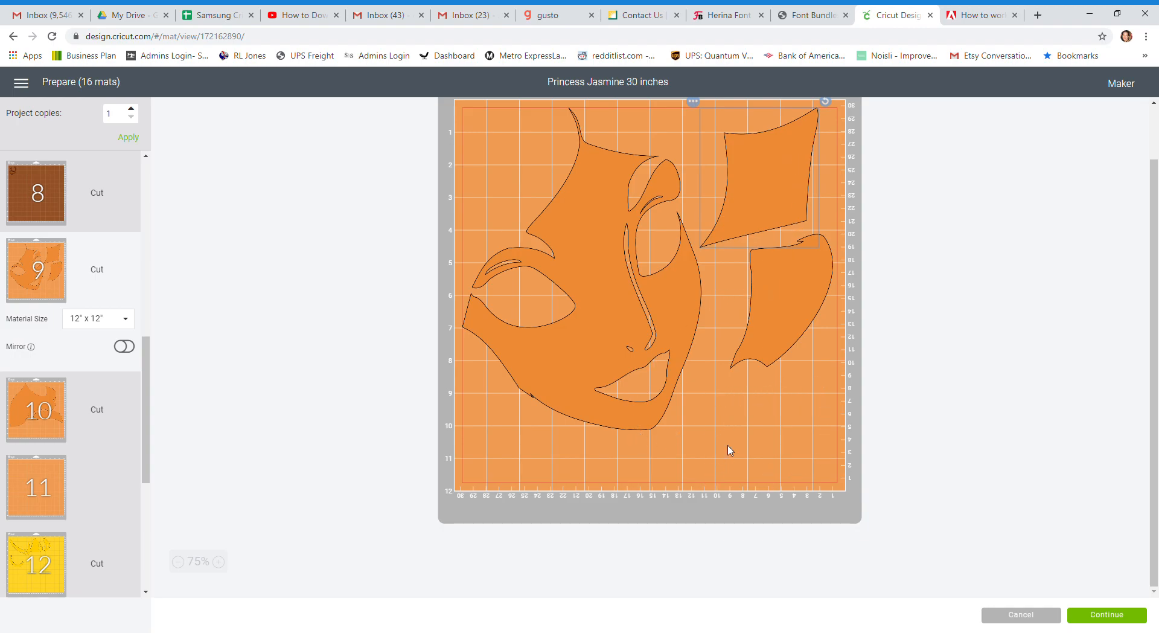
Step: On yellow mat 12, nest the thin crescent in the upper corner above the large crescent, moving the large crescent down to make room
{"action": "scroll", "coordinate": [145, 379], "scroll_direction": "down", "scroll_amount": 3}
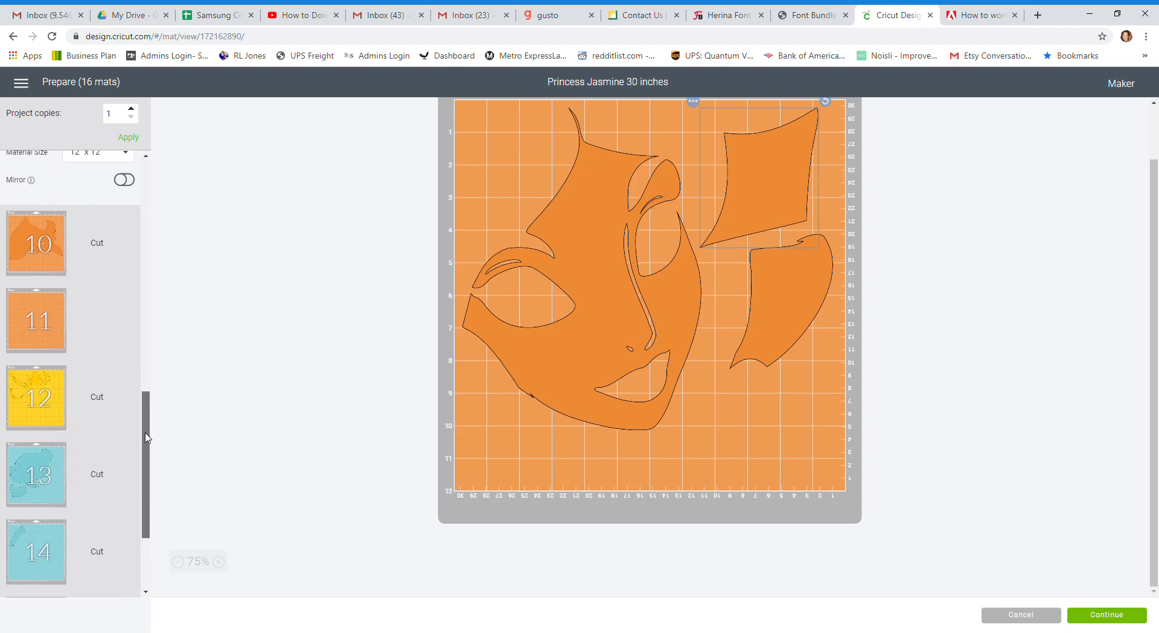
{"action": "left_click", "coordinate": [54, 370]}
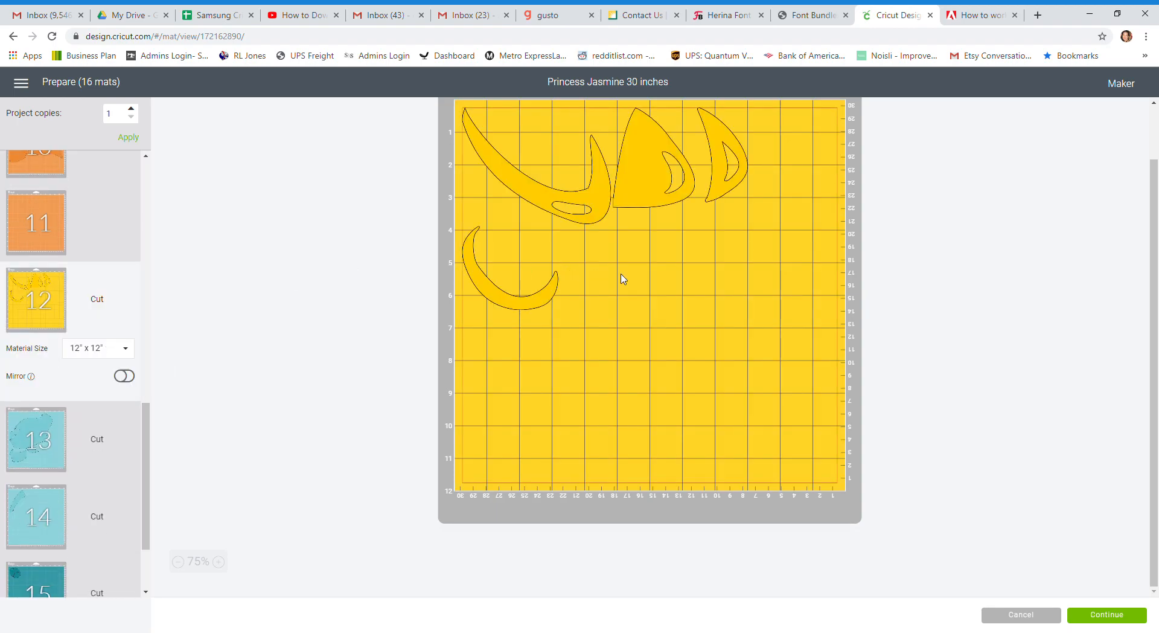
{"action": "left_click_drag", "start_coordinate": [518, 363], "coordinate": [558, 218]}
{"action": "left_click_drag", "start_coordinate": [537, 255], "coordinate": [562, 234]}
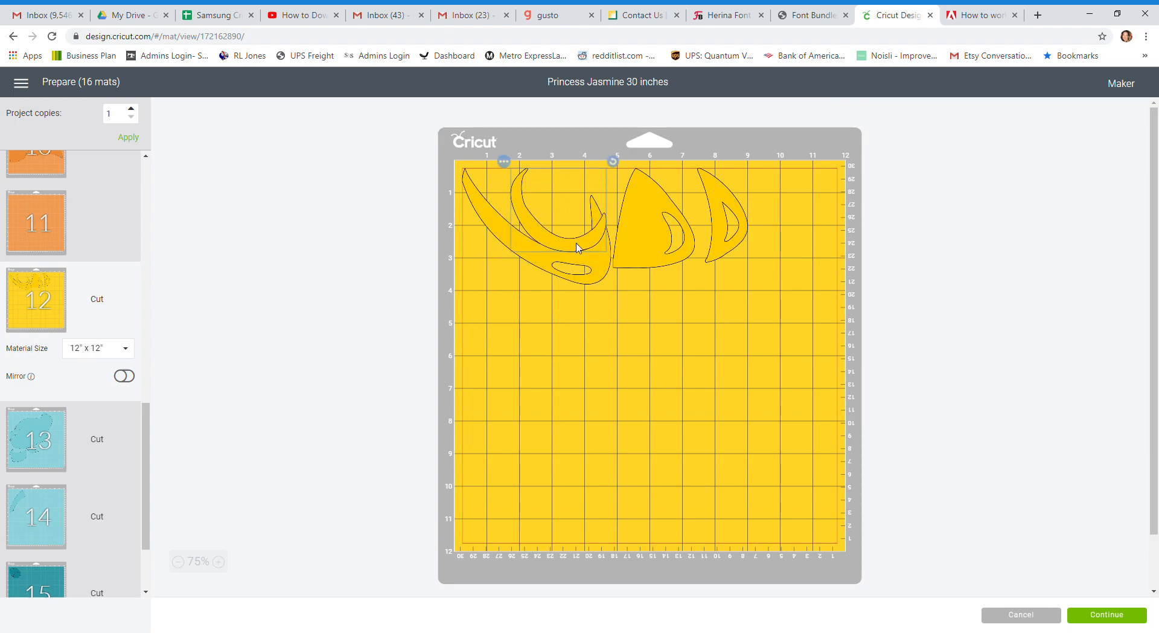
{"action": "left_click_drag", "start_coordinate": [591, 283], "coordinate": [592, 326]}
{"action": "left_click_drag", "start_coordinate": [557, 236], "coordinate": [521, 227]}
Step: Rotate the small pointed yellow piece about a quarter turn counterclockwise and place it inside the opening of the thin crescent
{"action": "left_click_drag", "start_coordinate": [725, 209], "coordinate": [610, 196]}
{"action": "left_click", "coordinate": [580, 166]}
{"action": "left_click", "coordinate": [599, 213]}
{"action": "left_click_drag", "start_coordinate": [638, 163], "coordinate": [548, 188]}
{"action": "left_click", "coordinate": [589, 192]}
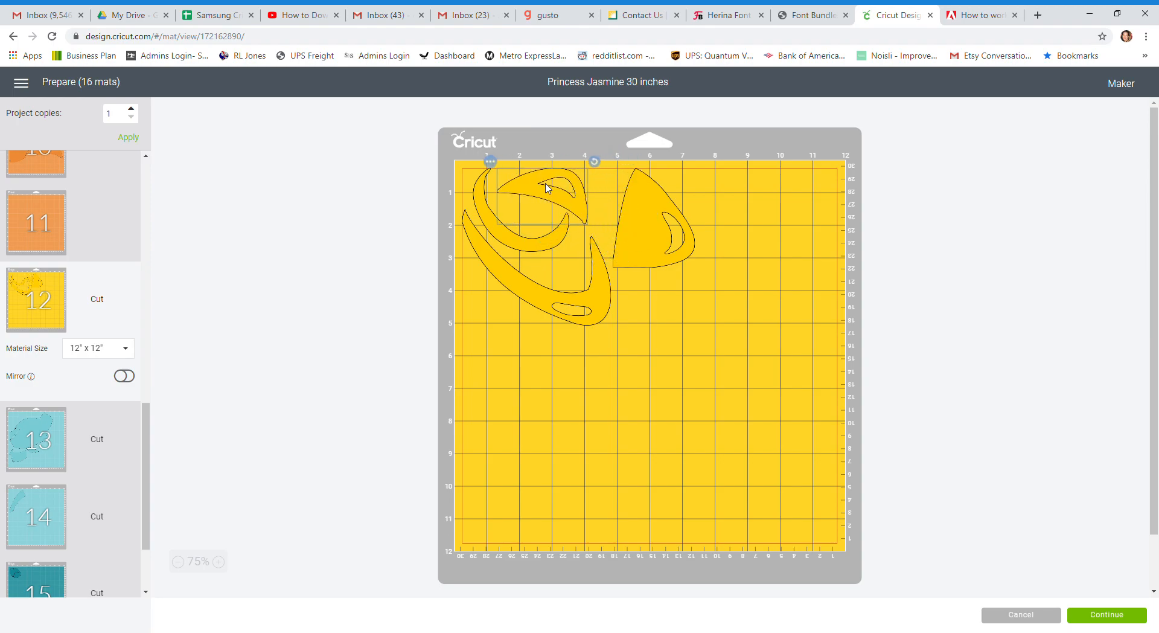
Step: Rotate the triangular yellow piece on mat 12 about half a turn and place it close beside the nested pieces along the upper edge
{"action": "left_click", "coordinate": [669, 201]}
{"action": "left_click_drag", "start_coordinate": [702, 166], "coordinate": [613, 296]}
{"action": "left_click", "coordinate": [612, 299]}
{"action": "left_click_drag", "start_coordinate": [669, 224], "coordinate": [652, 224]}
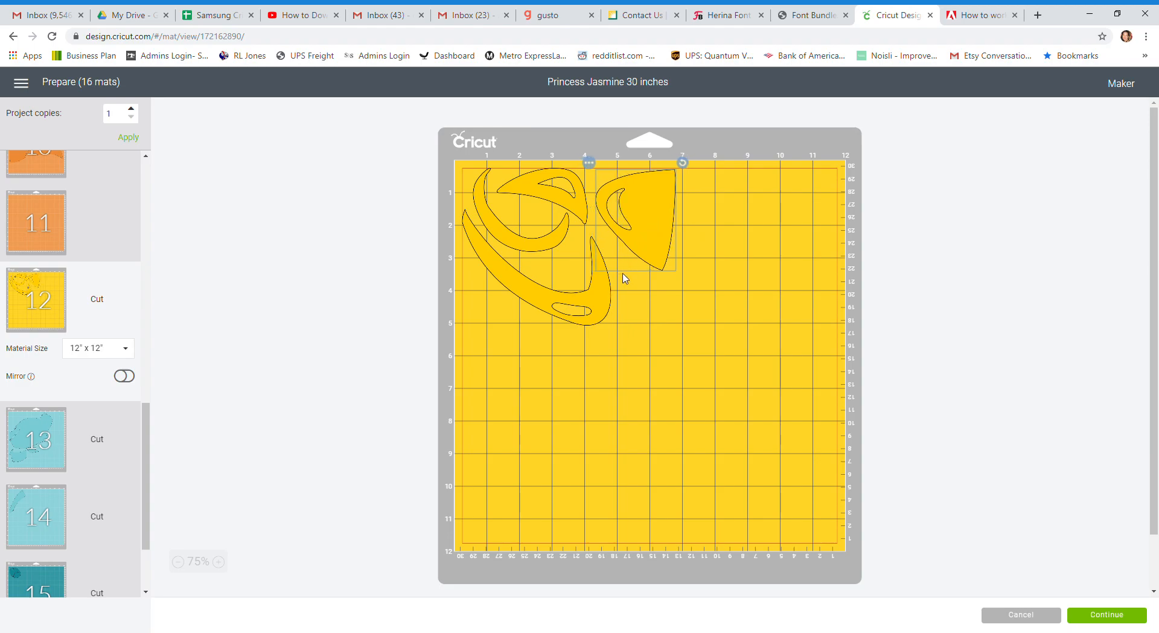
{"action": "left_click", "coordinate": [479, 384]}
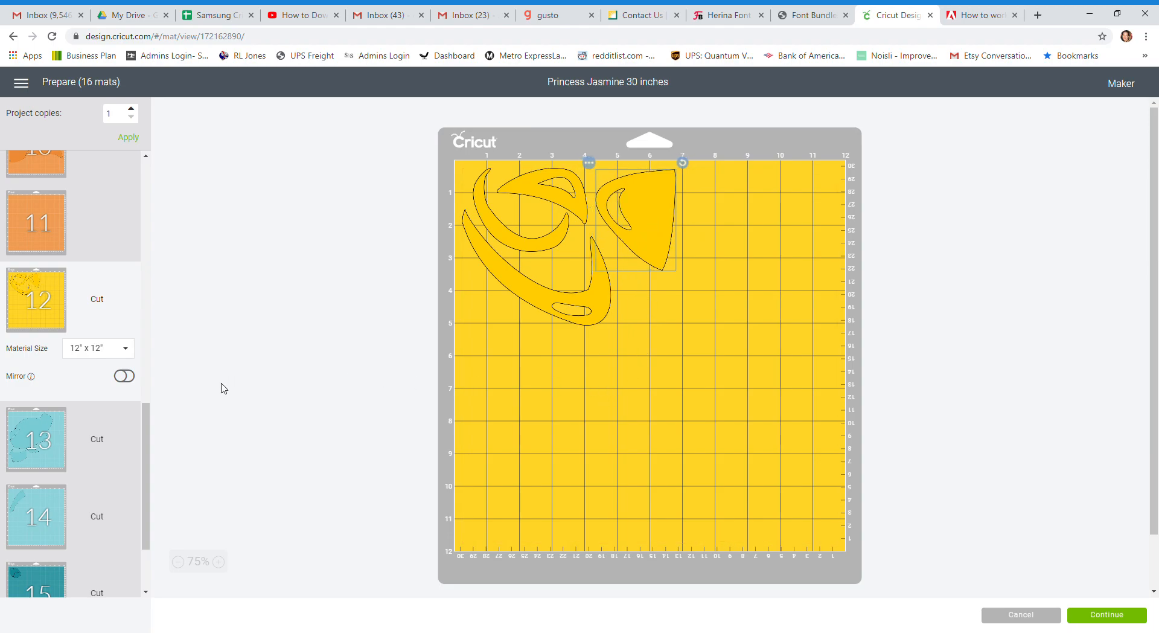
Step: Move the curved light blue piece from mat 14 to mat 13
{"action": "left_click", "coordinate": [57, 439]}
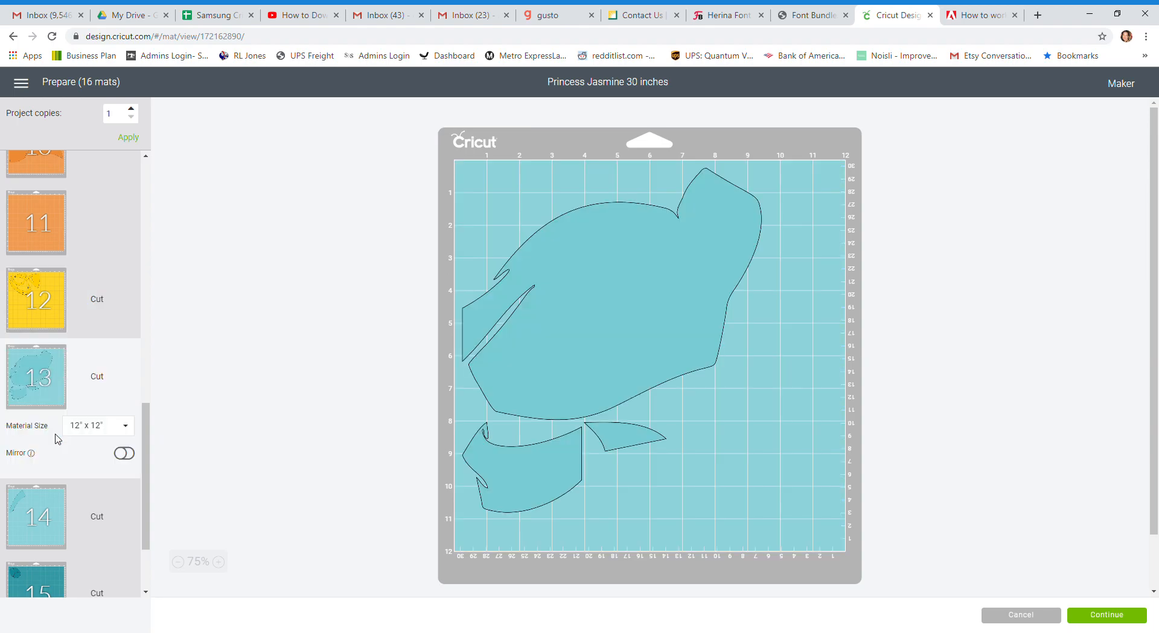
{"action": "left_click", "coordinate": [30, 494]}
{"action": "left_click", "coordinate": [517, 208]}
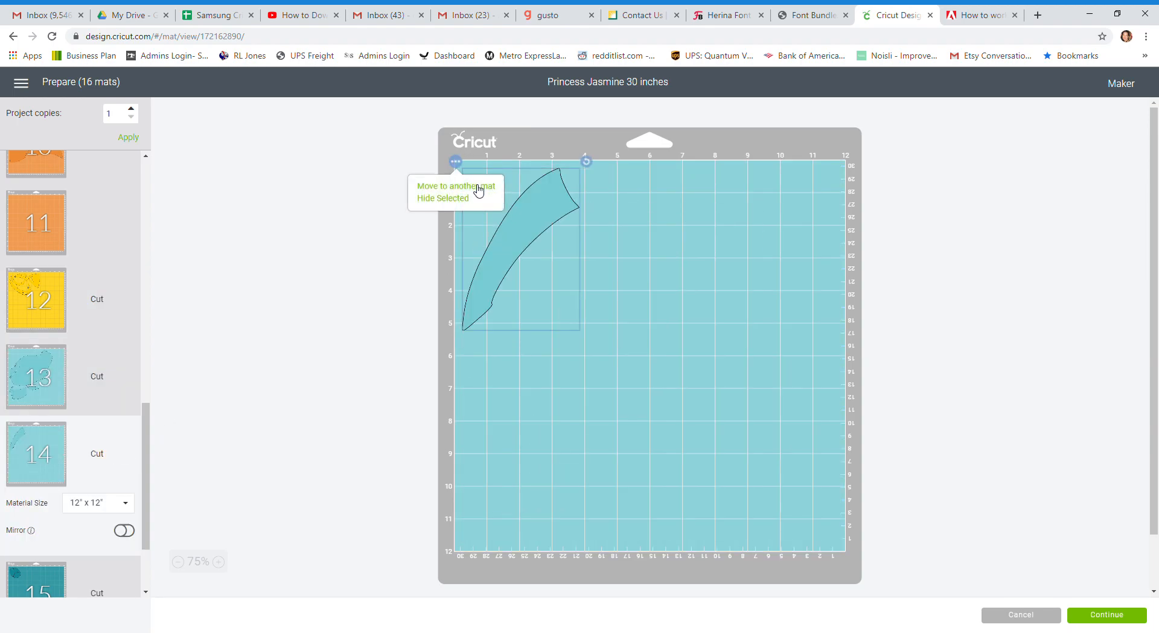
{"action": "left_click", "coordinate": [479, 191]}
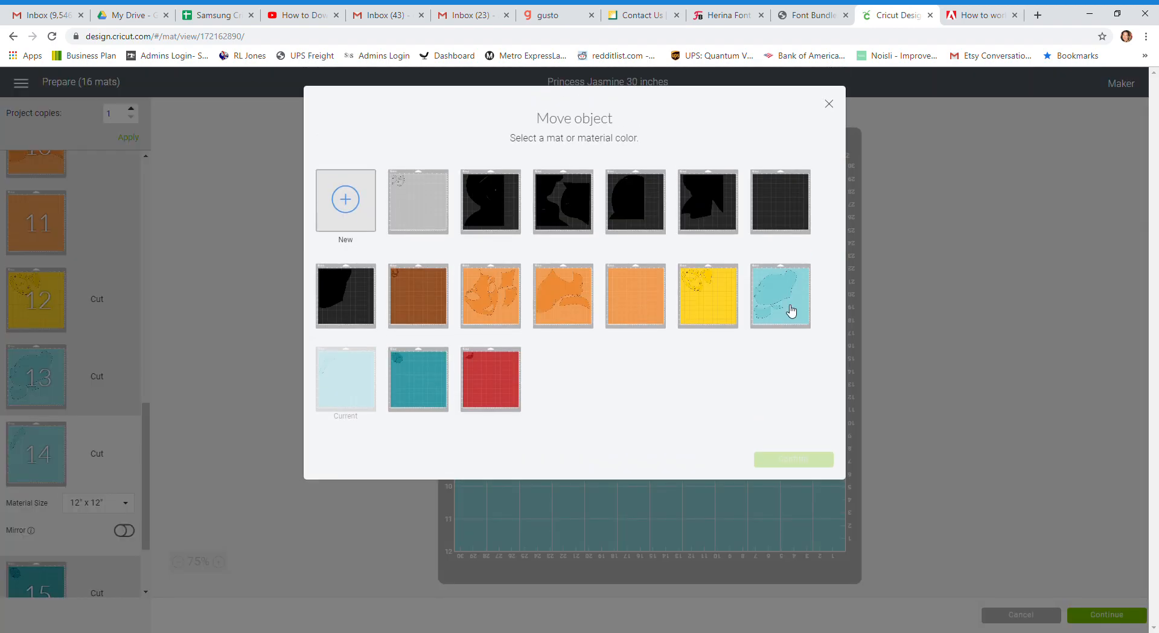
{"action": "left_click", "coordinate": [801, 315]}
{"action": "left_click", "coordinate": [765, 461]}
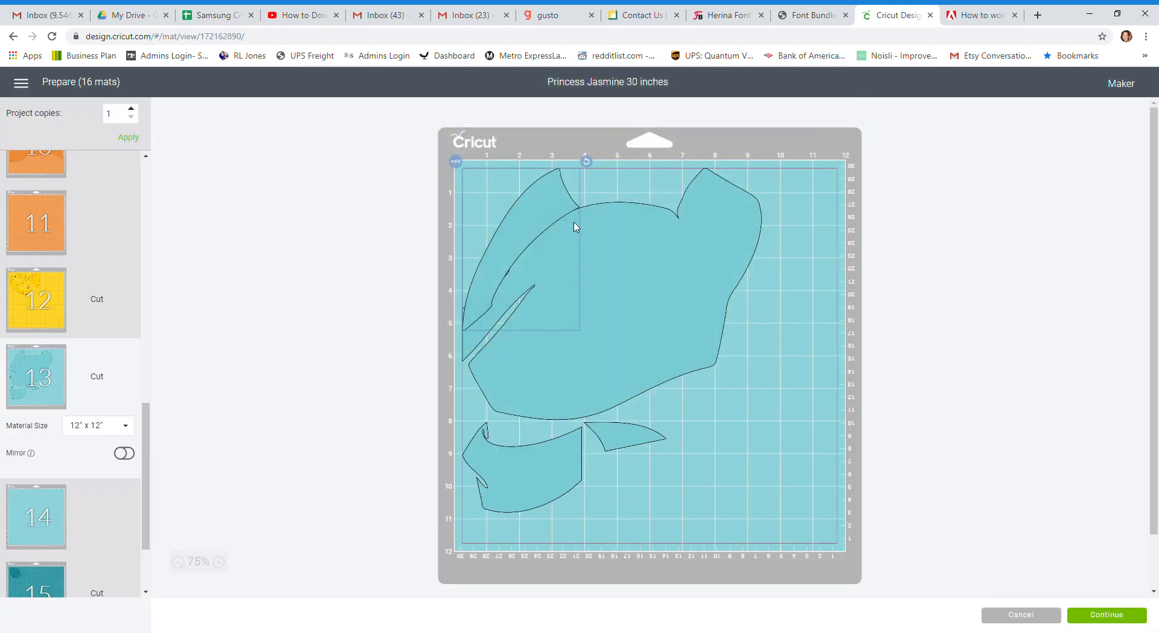
Step: Rotate the curved light blue piece clear of the large piece on mat 13, and shift the large piece to the mat's far side edge
{"action": "left_click_drag", "start_coordinate": [534, 215], "coordinate": [588, 216]}
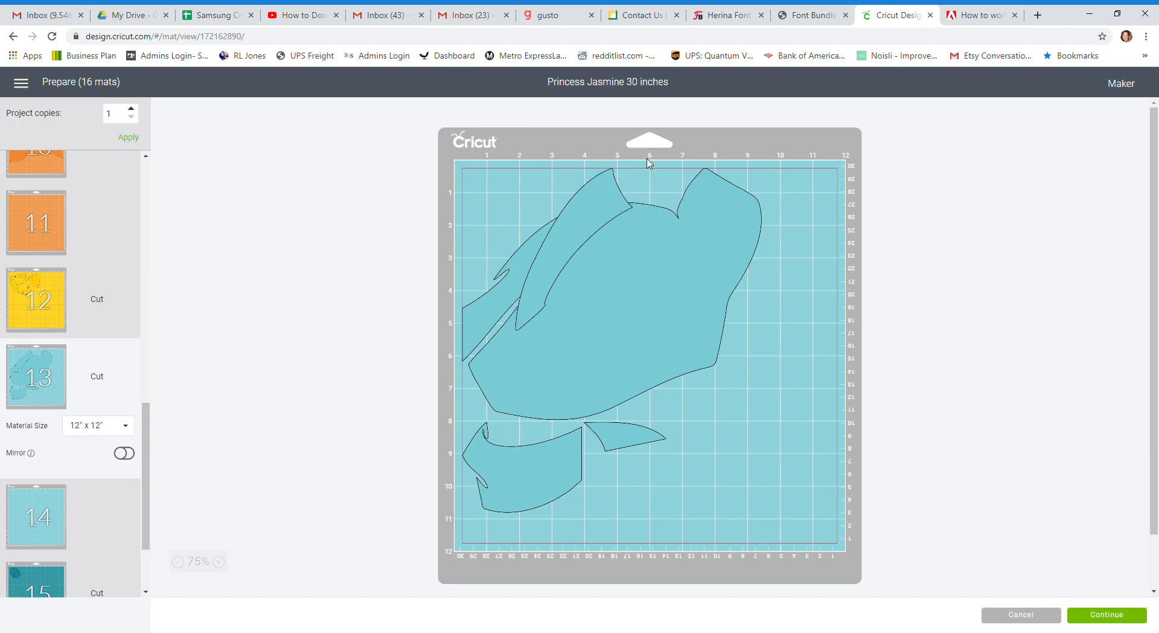
{"action": "left_click", "coordinate": [603, 212]}
{"action": "left_click_drag", "start_coordinate": [639, 169], "coordinate": [553, 178]}
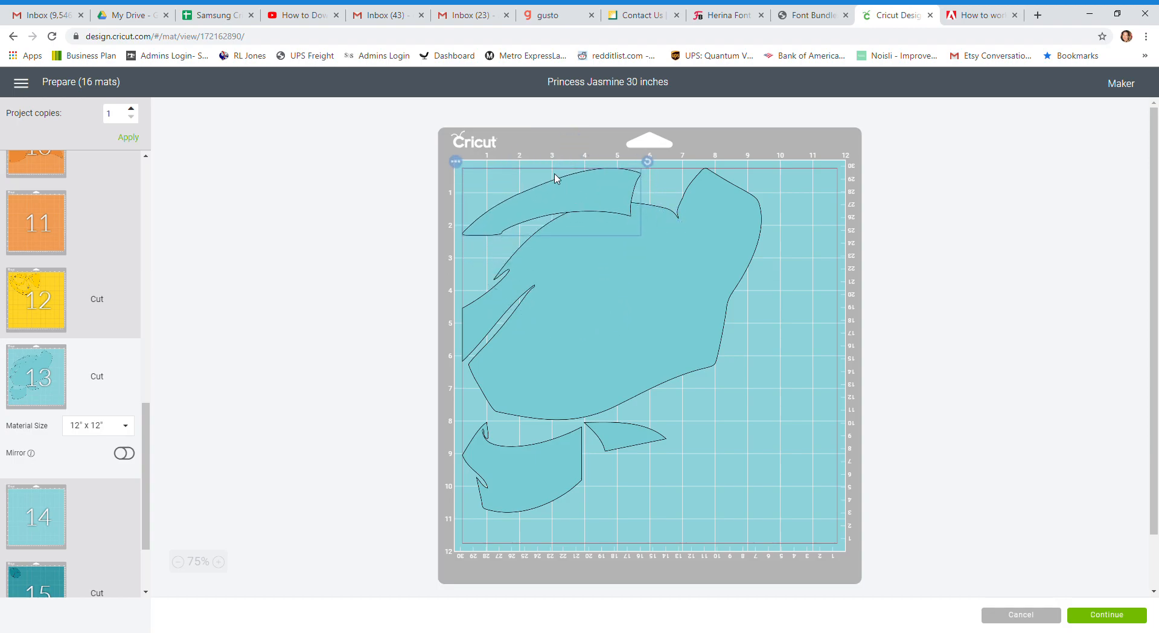
{"action": "left_click_drag", "start_coordinate": [696, 244], "coordinate": [821, 242]}
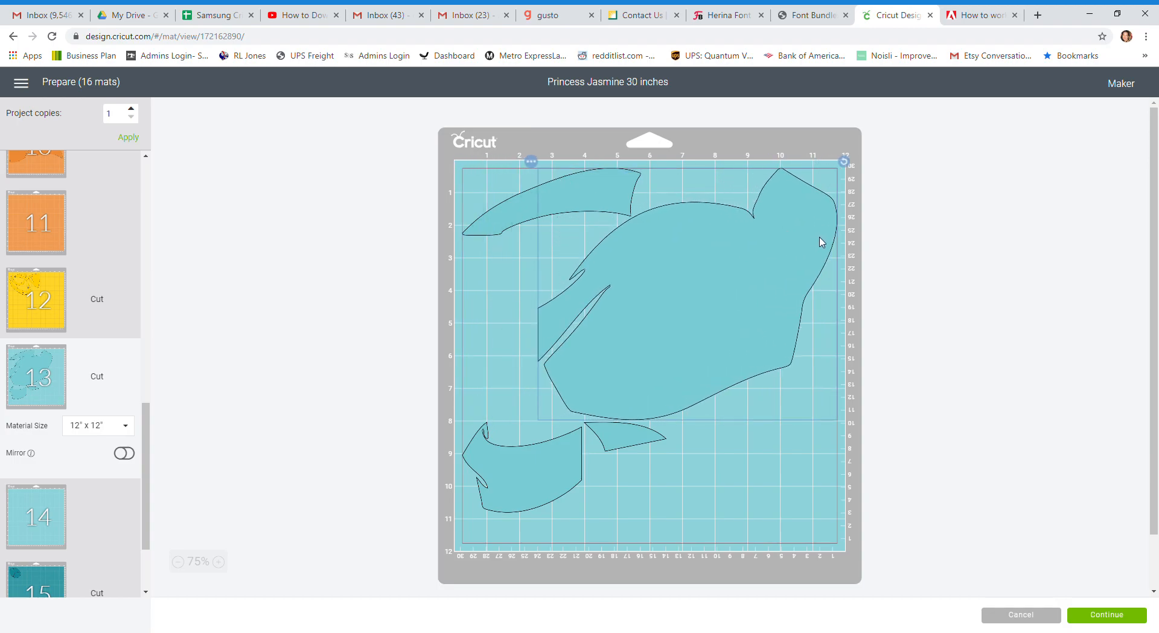
Step: Place the small light blue wedge in the gap above the large piece, then rotate the notched piece and fit it beside the large one
{"action": "left_click_drag", "start_coordinate": [624, 439], "coordinate": [719, 179]}
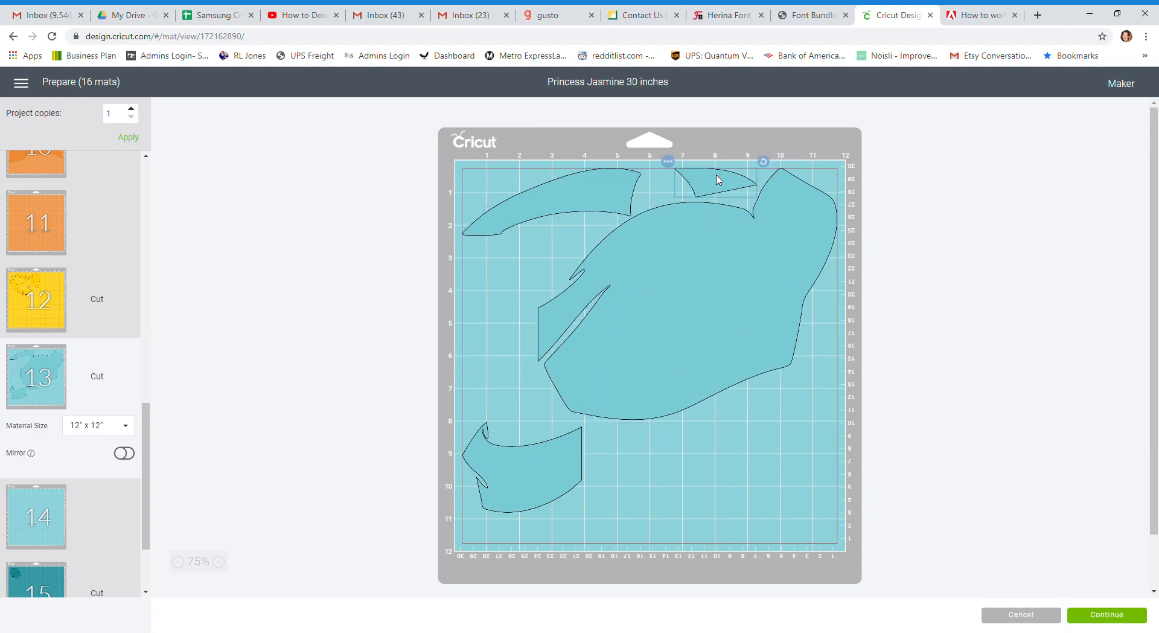
{"action": "left_click_drag", "start_coordinate": [483, 467], "coordinate": [489, 283]}
{"action": "left_click_drag", "start_coordinate": [594, 236], "coordinate": [568, 356]}
{"action": "left_click_drag", "start_coordinate": [505, 290], "coordinate": [486, 311]}
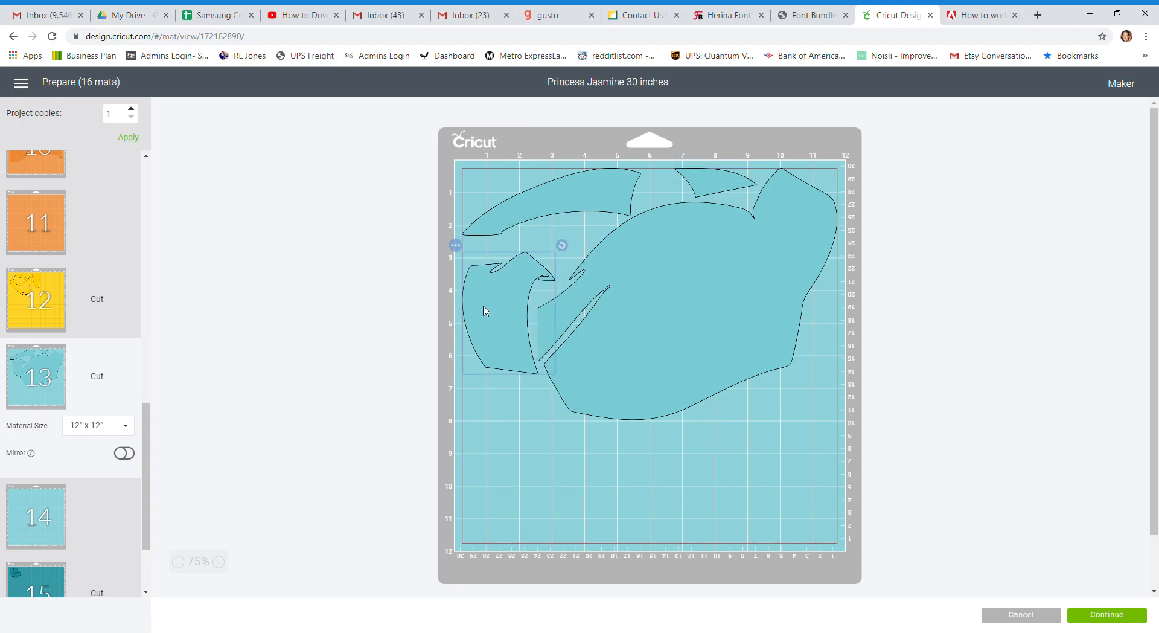
{"action": "left_click", "coordinate": [584, 193]}
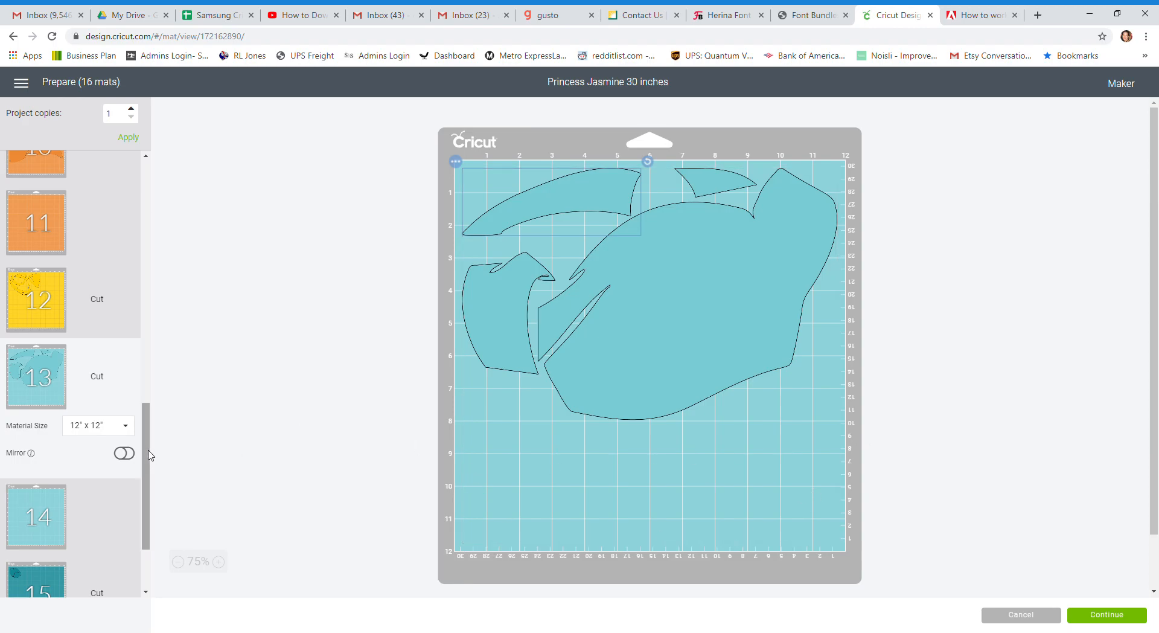
Step: Rotate the rounded teal piece on mat 15, keeping it in the mat's upper corner
{"action": "left_click_drag", "start_coordinate": [148, 460], "coordinate": [148, 517]}
{"action": "left_click", "coordinate": [53, 490]}
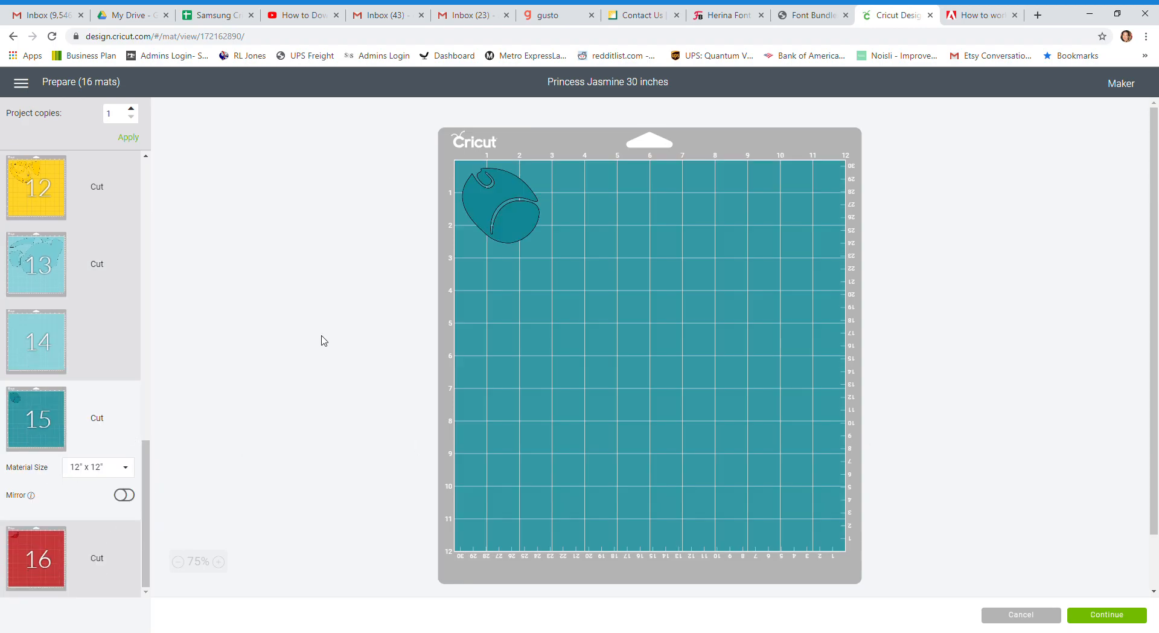
{"action": "left_click", "coordinate": [527, 236]}
{"action": "left_click_drag", "start_coordinate": [552, 164], "coordinate": [471, 204]}
Step: Check the red lips piece on mat 16 and return to the start of the mat list
{"action": "left_click", "coordinate": [56, 543]}
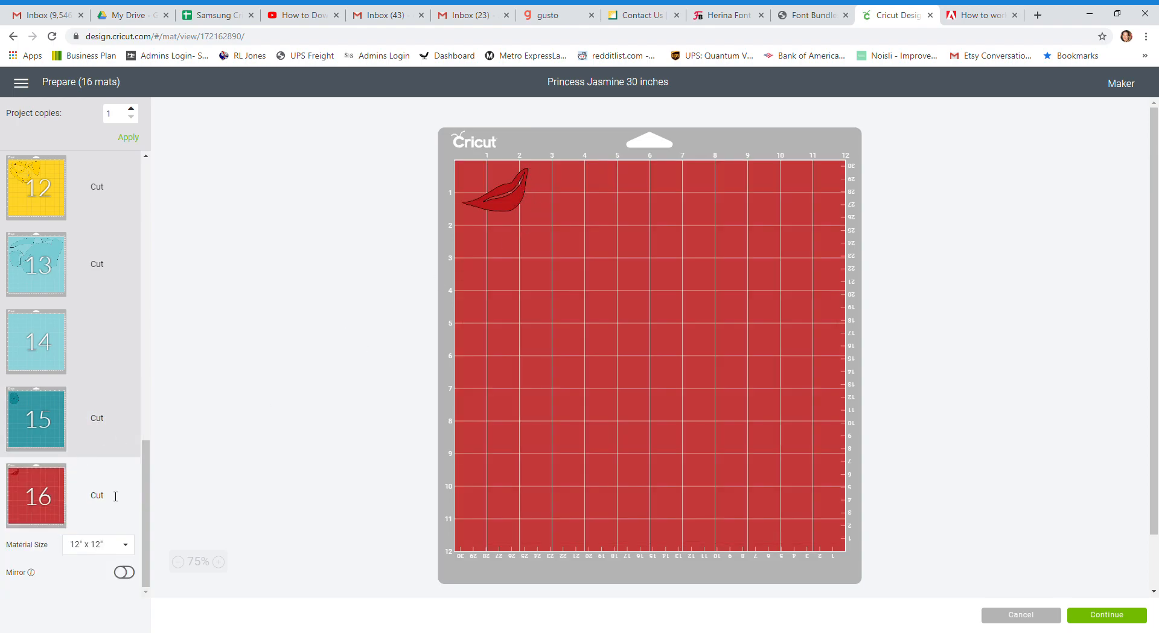
{"action": "scroll", "coordinate": [105, 277], "scroll_direction": "up", "scroll_amount": 2}
{"action": "scroll", "coordinate": [106, 278], "scroll_direction": "up", "scroll_amount": 10}
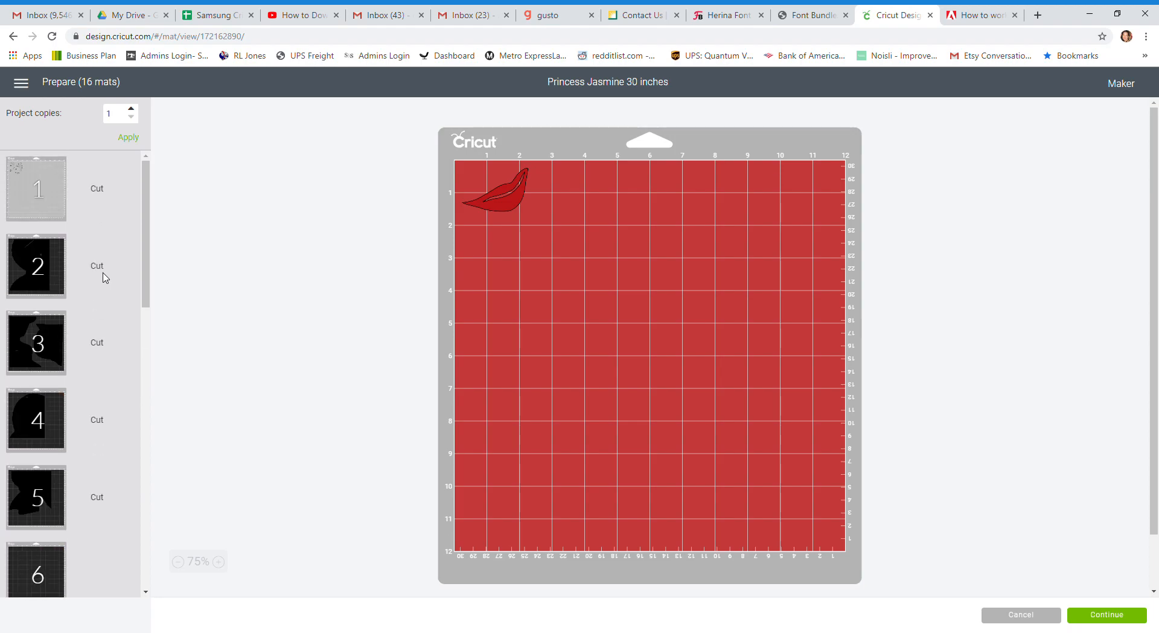